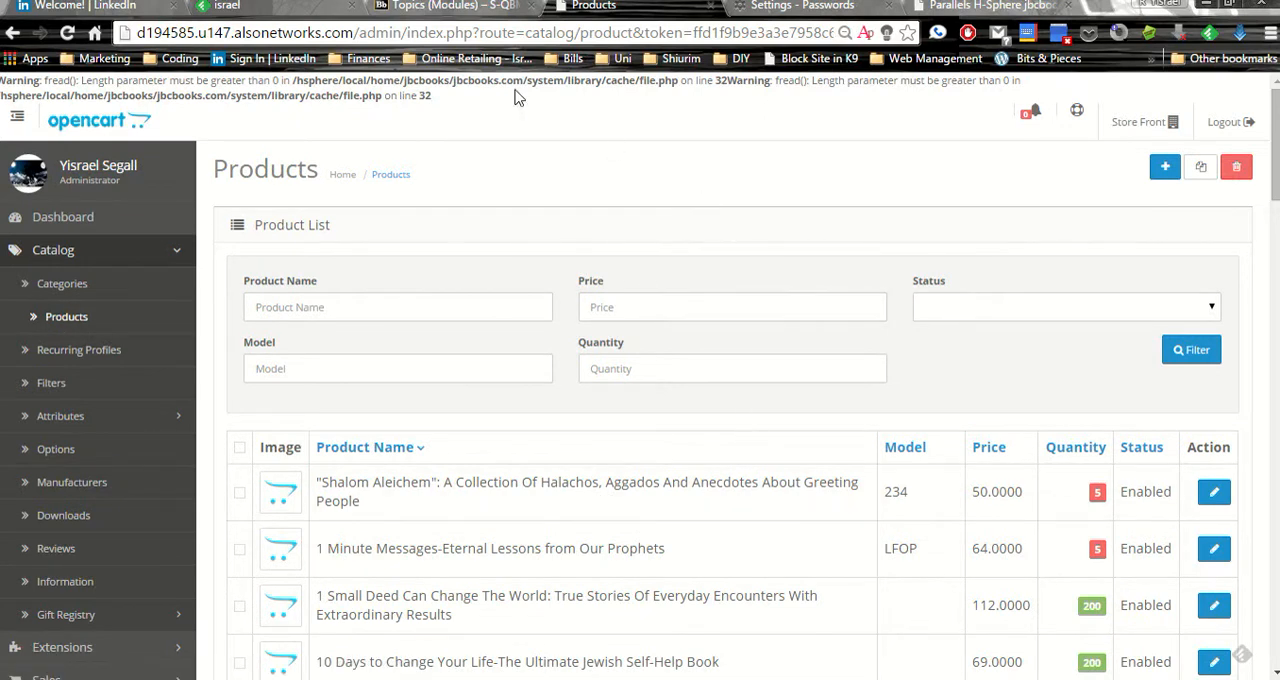
Examine the product list's filter fields and the columns shown for each listed product
click(351, 308)
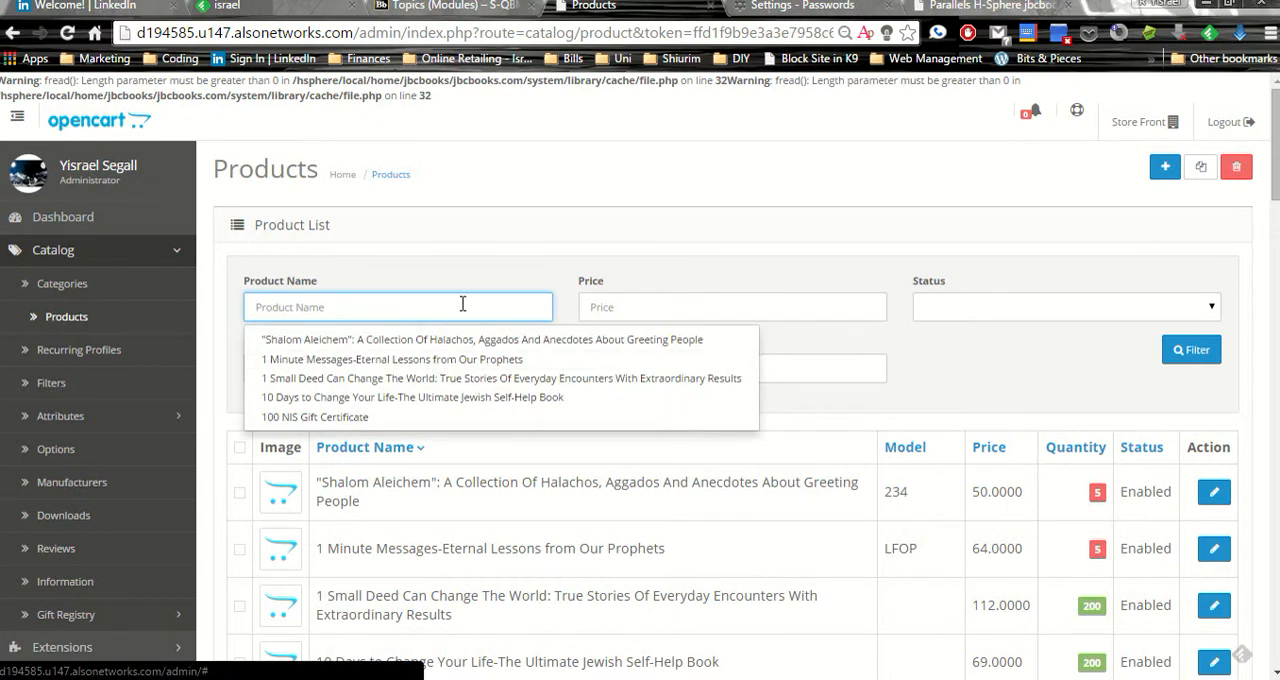
click(651, 311)
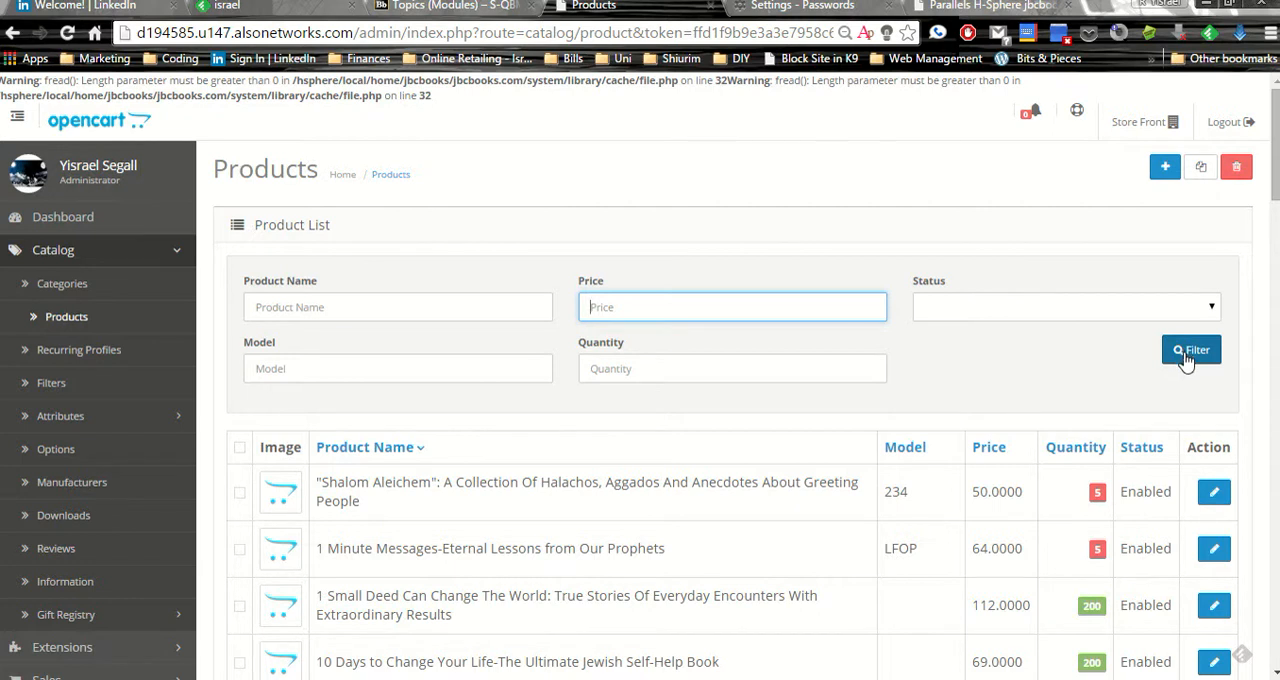
scroll(966, 404, down, 1)
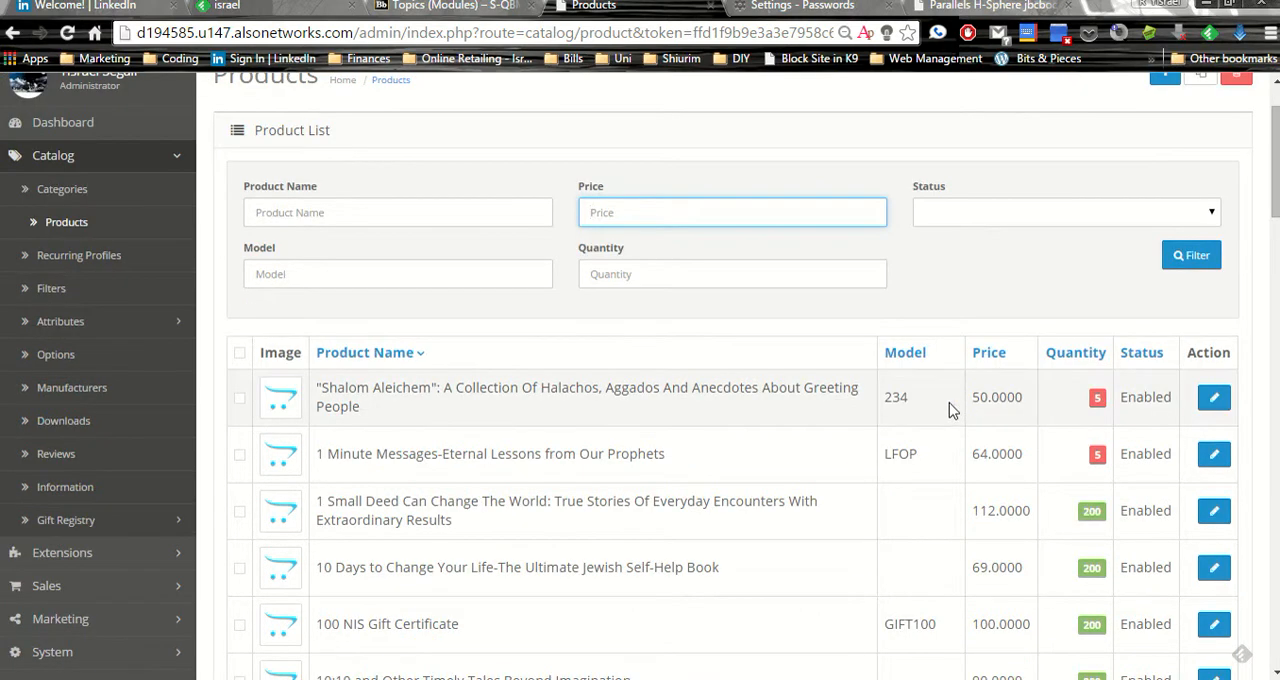
scroll(951, 409, down, 1)
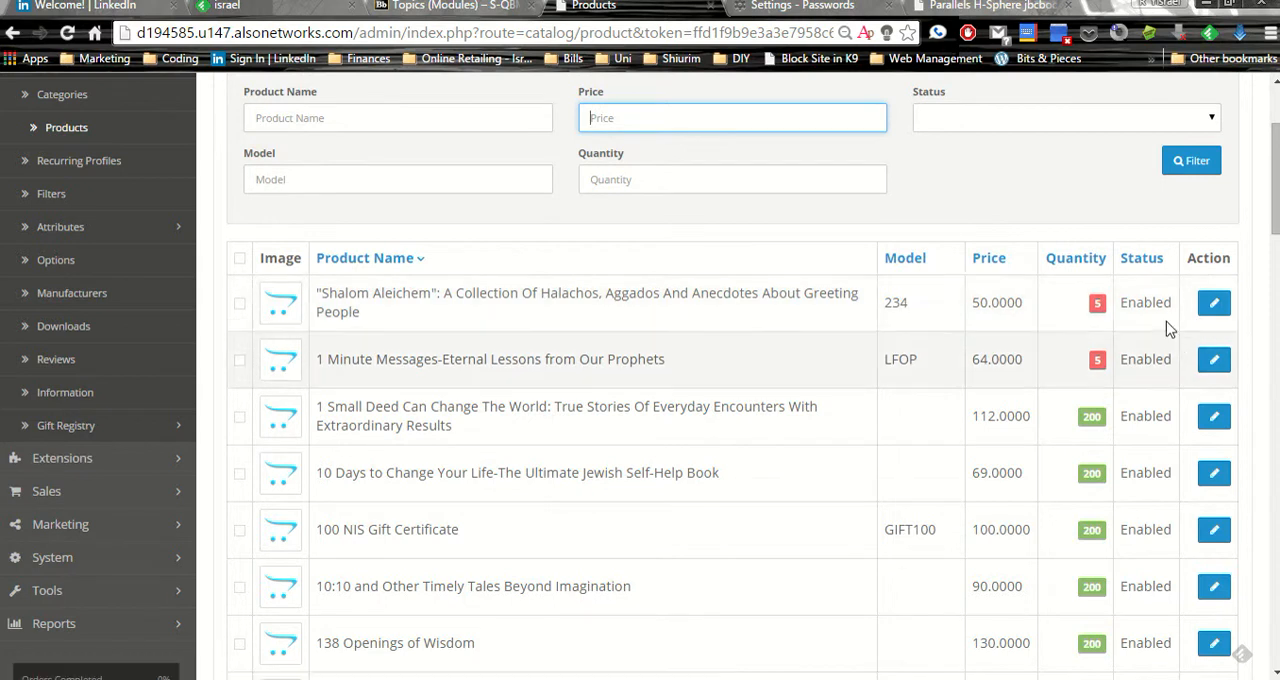
scroll(1110, 332, up, 2)
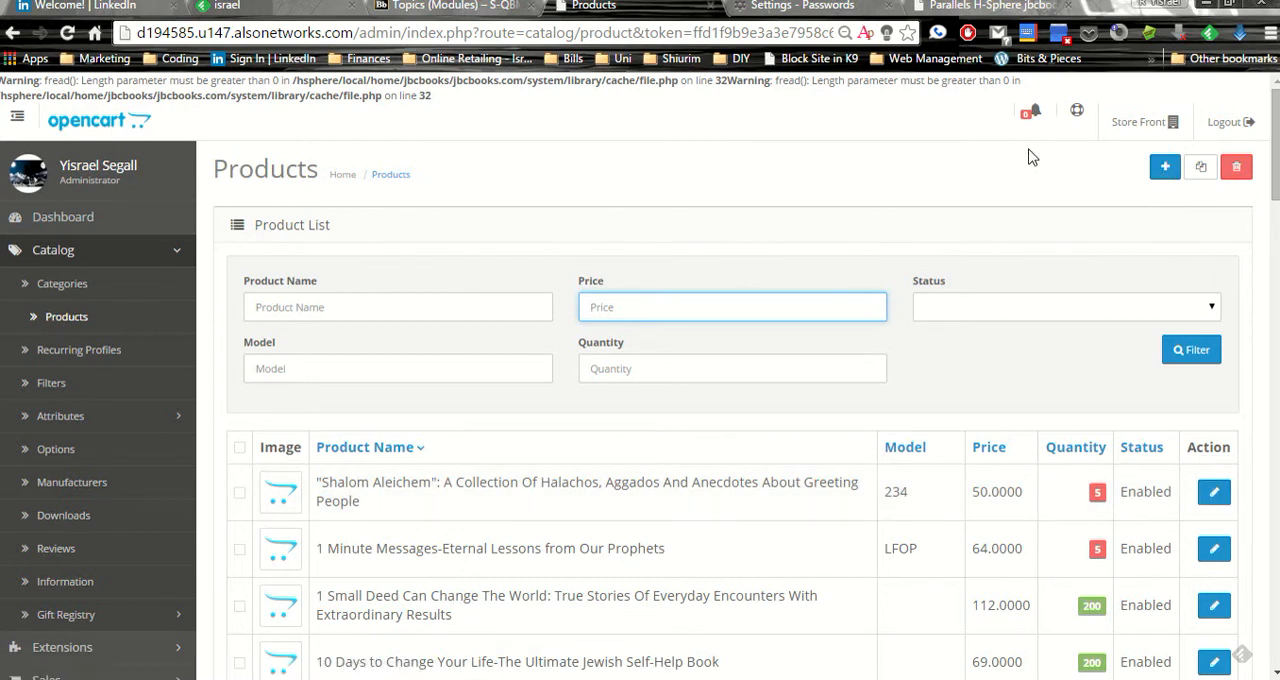
Start adding a new product and review the general fields of the blank form
click(1165, 174)
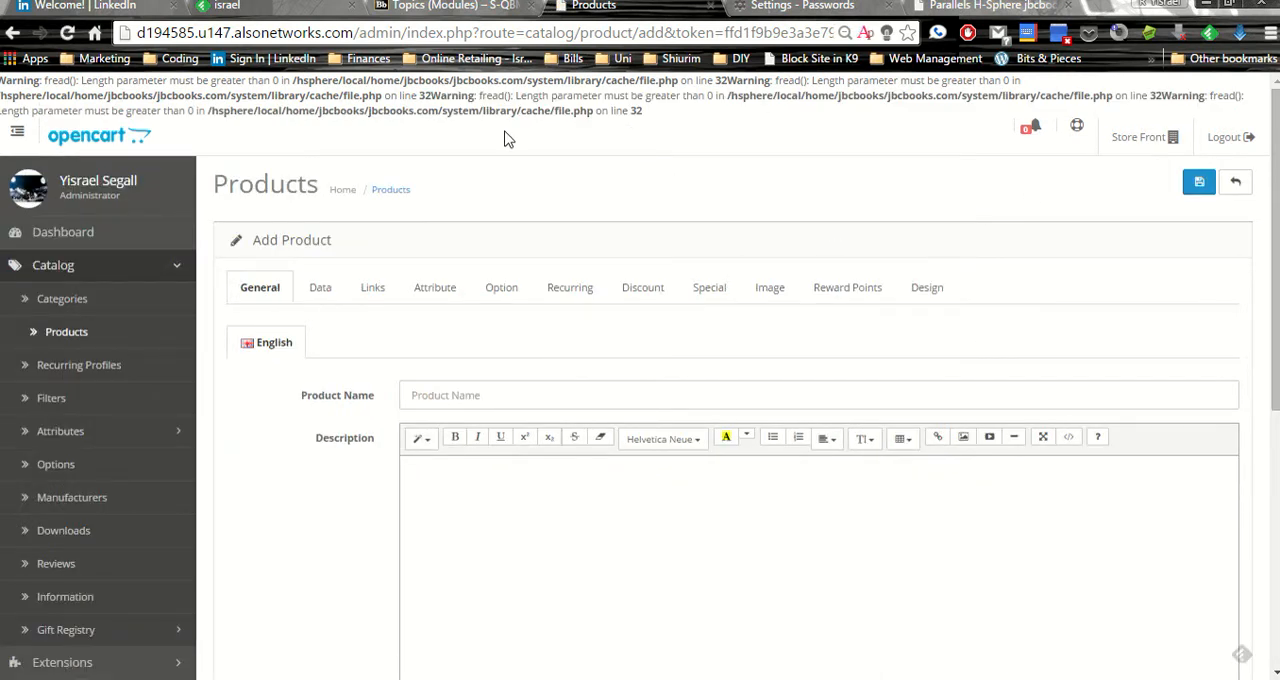
scroll(519, 380, down, 3)
scroll(515, 360, down, 2)
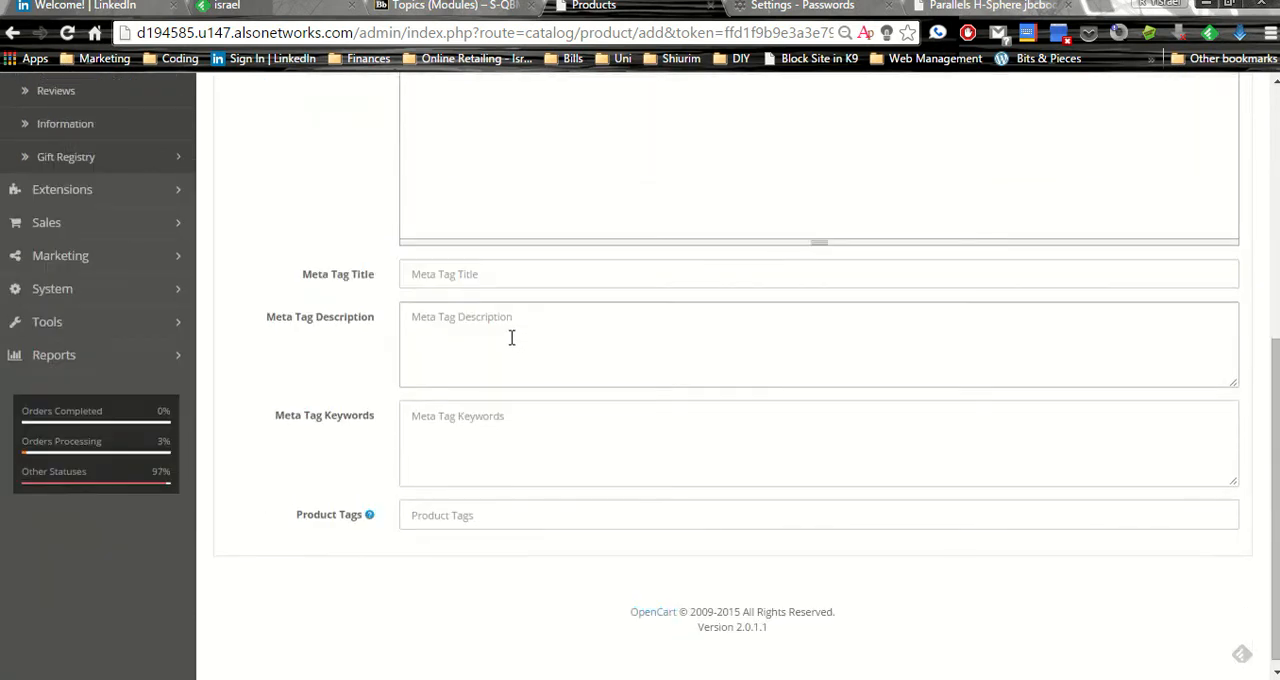
scroll(760, 546, up, 5)
click(500, 390)
scroll(559, 404, down, 3)
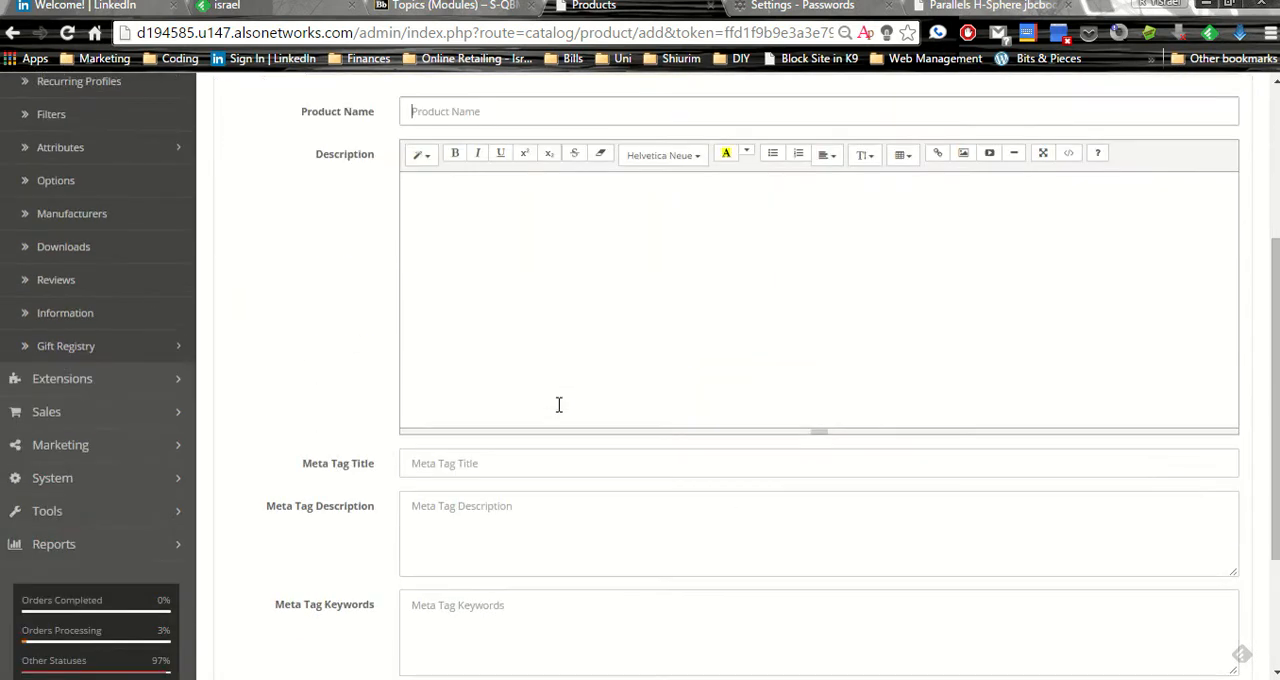
click(554, 245)
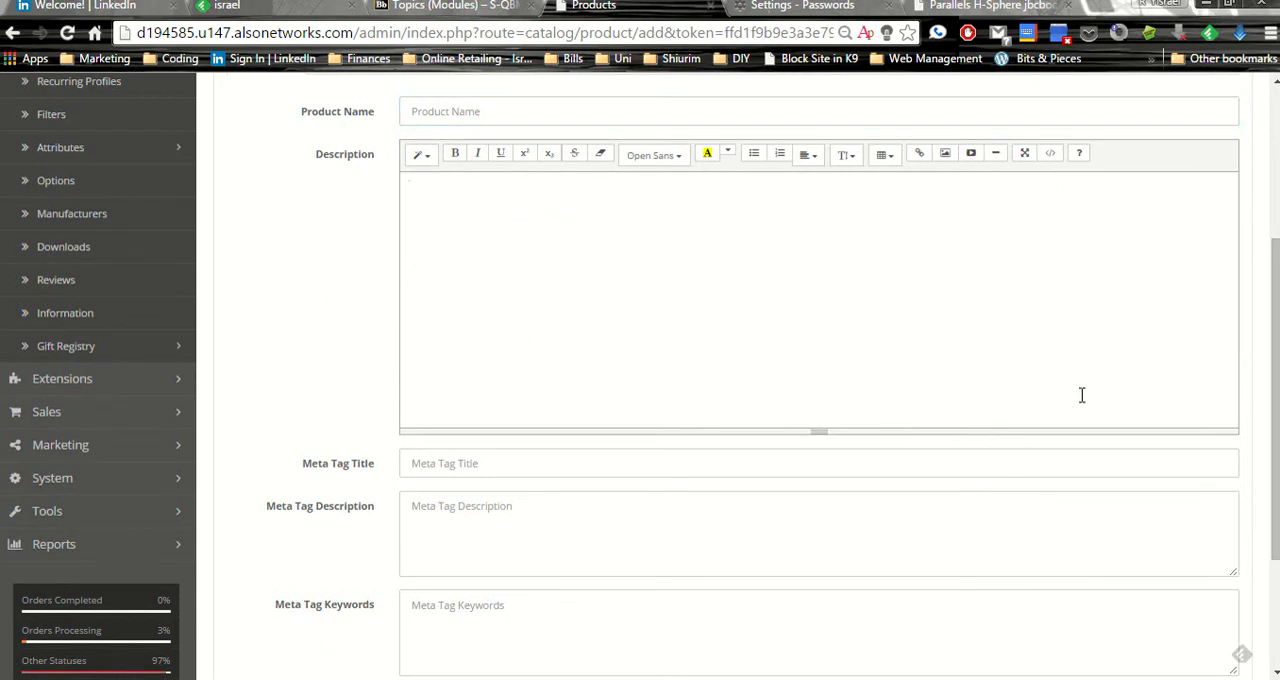
Enter "Haggadah: Chafetz Chayim Edition" as the new product's name
click(416, 110)
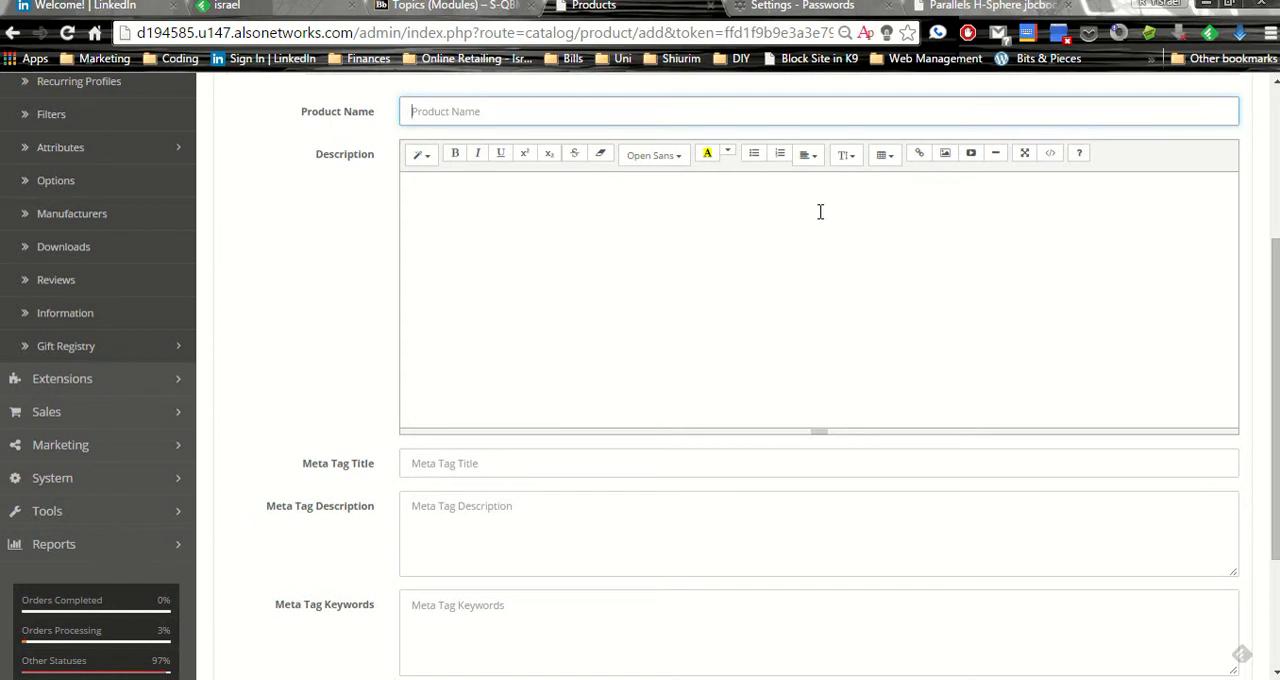
text(Living O)
key(BackSpace)
key(BackSpace)
key(BackSpace)
key(BackSpace)
key(BackSpace)
key(BackSpace)
key(BackSpace)
key(BackSpace)
text(Haggadah: Chafetz Chayim Ei)
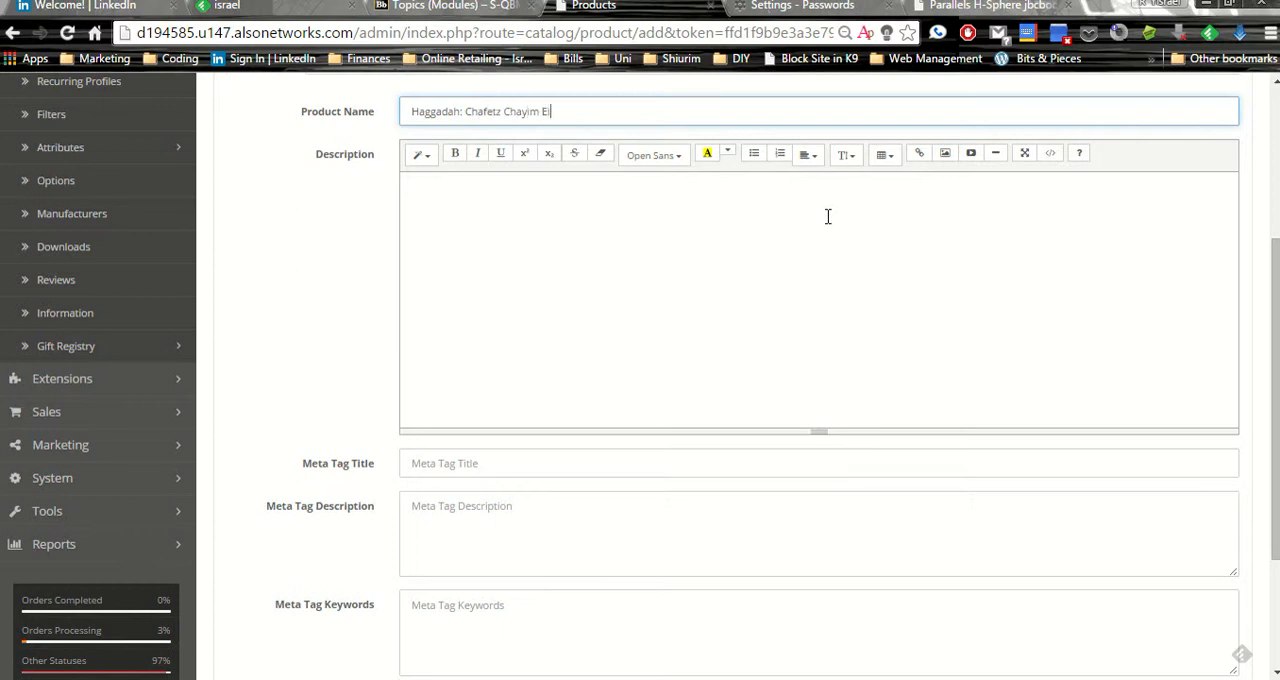
text(tion)
Write the description "A haggadah based on the teachings of the Chafetz Chayim, includes stories from his life as told by his students."
click(830, 216)
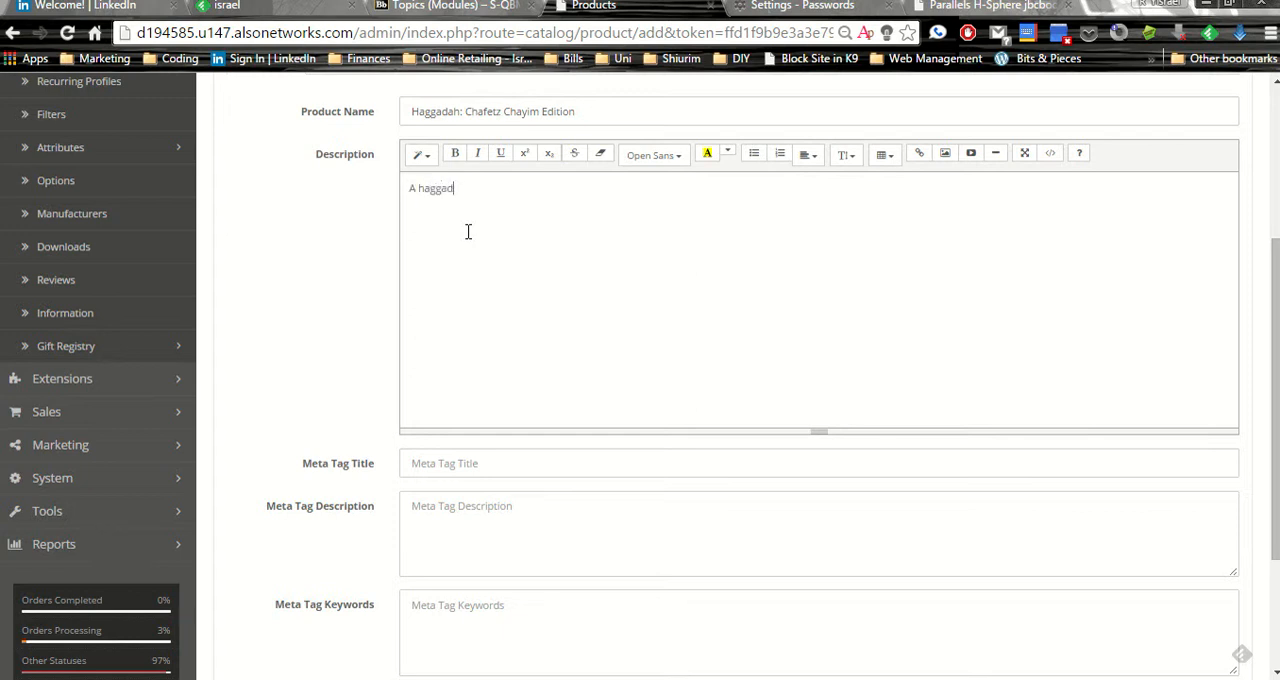
text(based on the teachings of the Chafetz Chayim, includes stories from his life as told by his students.)
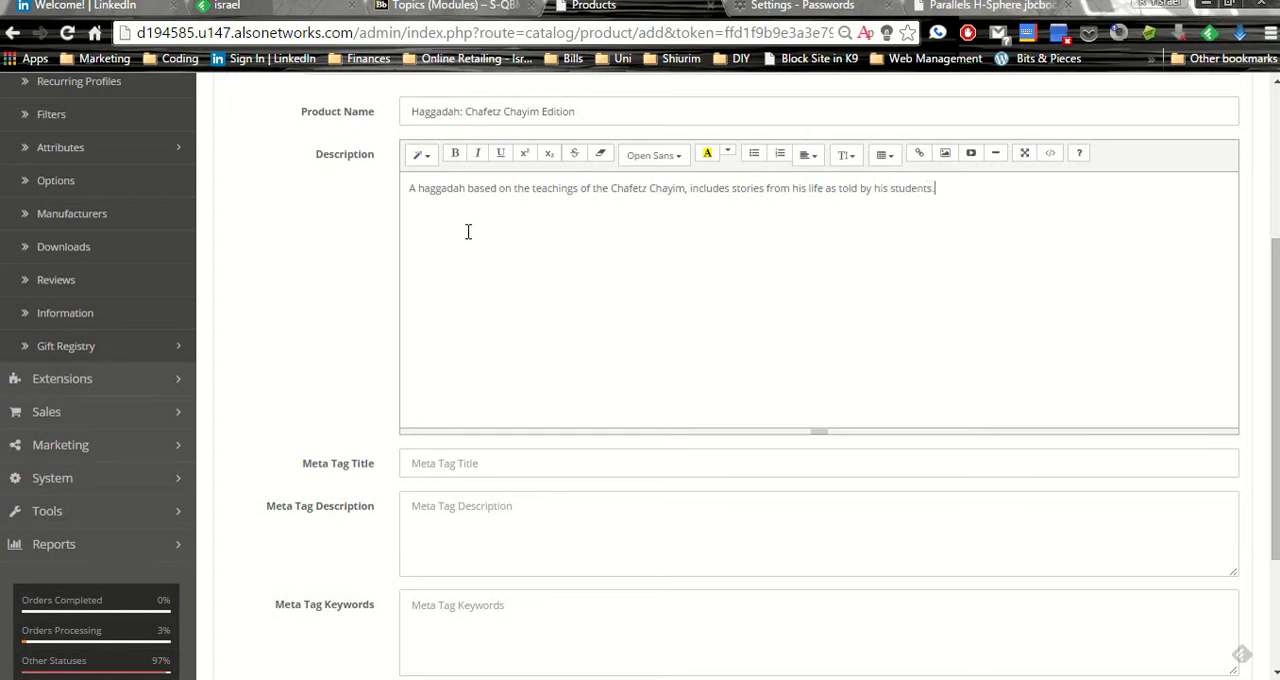
Set the meta tag title to "Haggadah: Chafetz Chayim Edition | JBC"
click(427, 460)
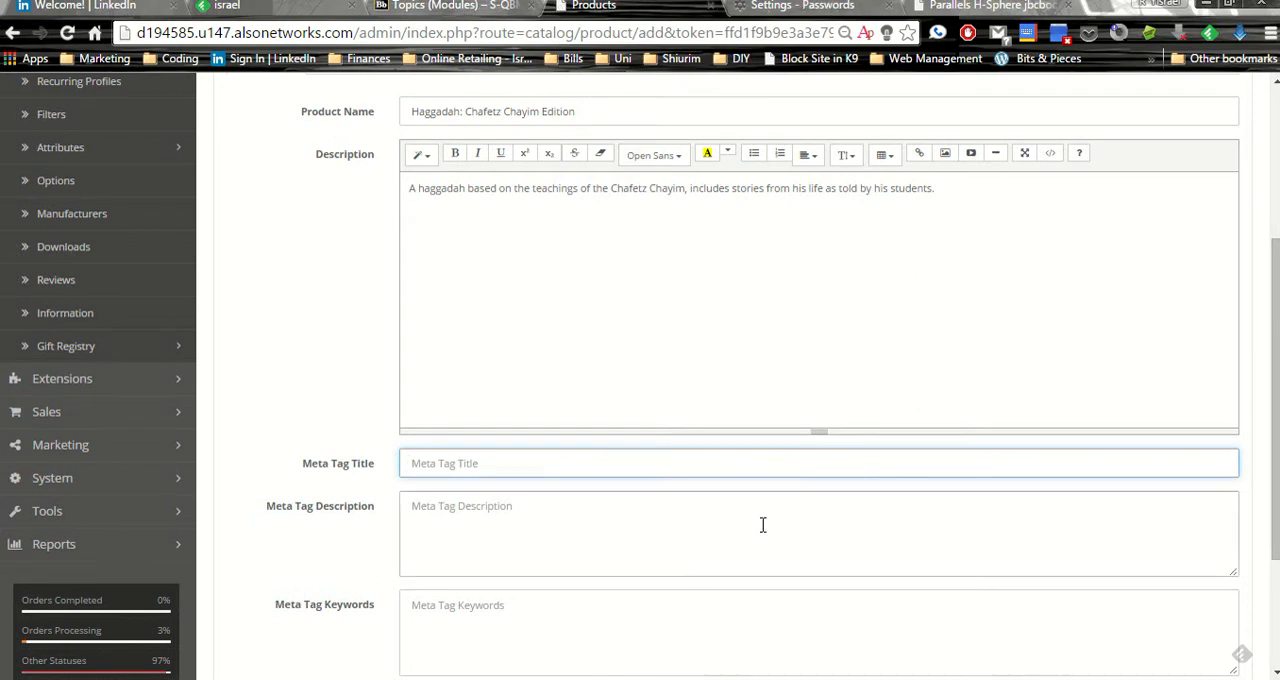
text(Haggadah: Chafetz Chayim Editi)
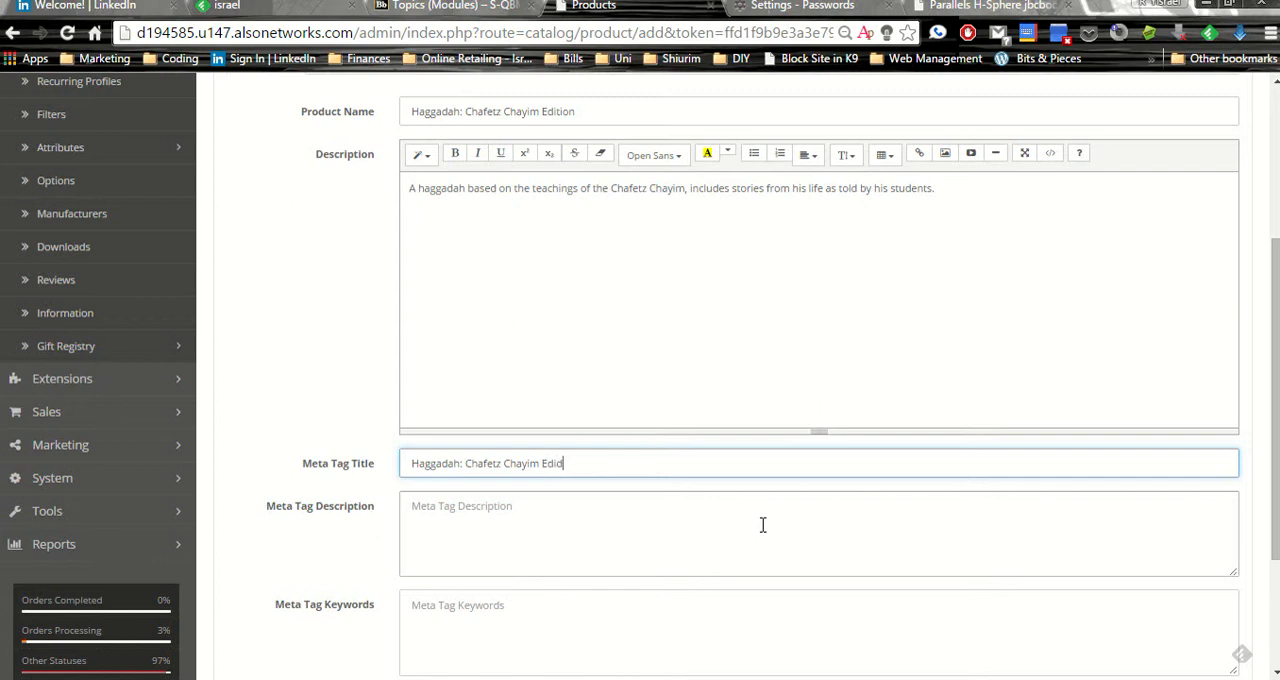
key(BackSpace)
key(BackSpace)
key(BackSpace)
key(BackSpace)
text(JBC)
Add the product tags "haggadah, chafetz chayim," and leave the meta tag description and keywords empty
click(764, 525)
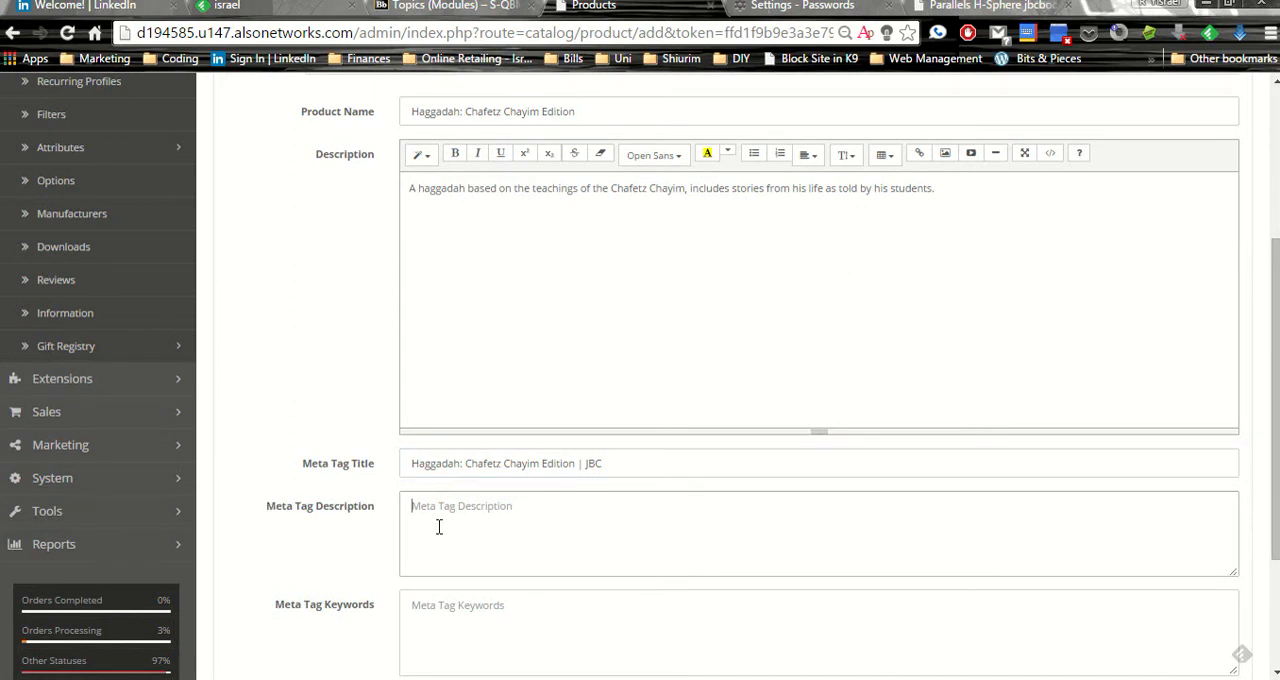
scroll(437, 523, down, 2)
click(542, 416)
click(486, 514)
click(350, 515)
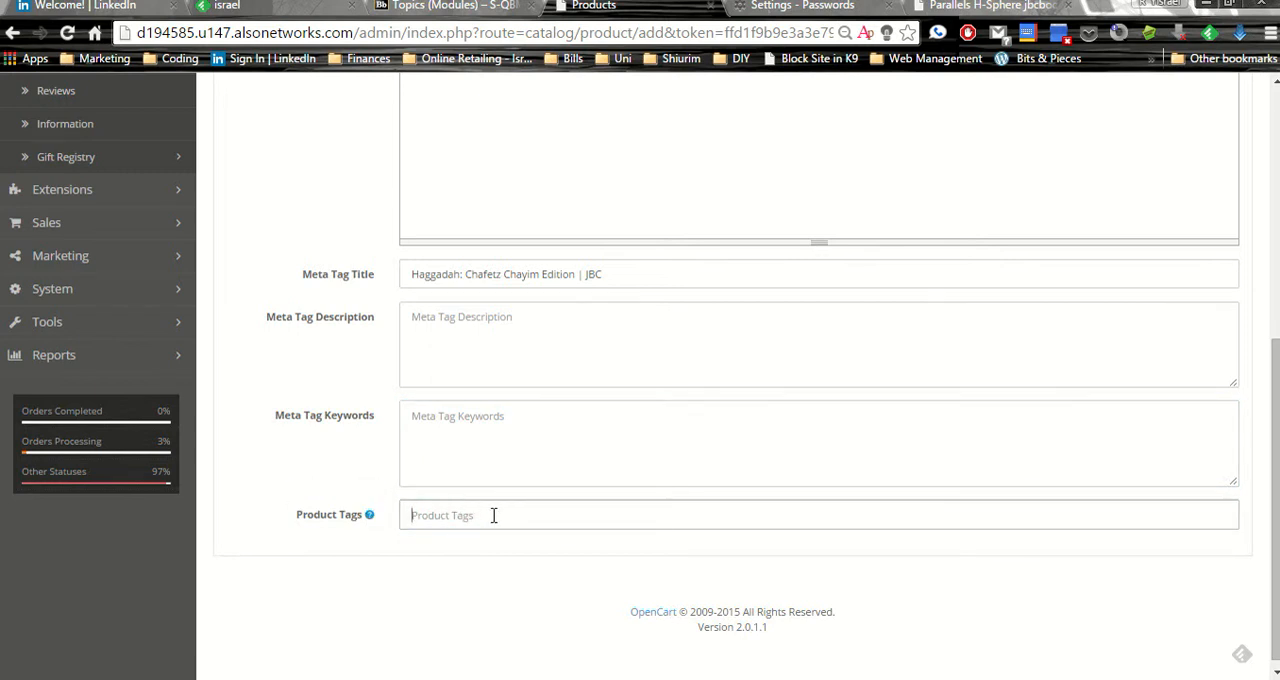
text(haggadah, chafetz chayim,)
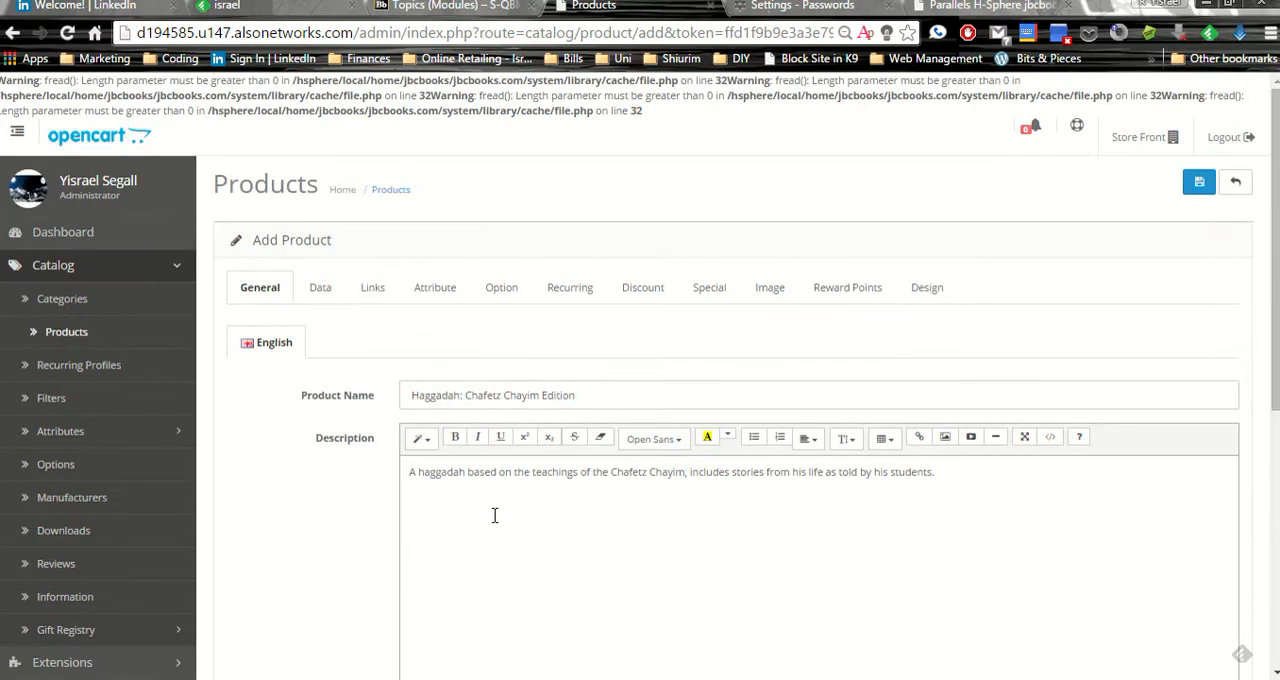
Assign logo.jpg as the main image in the product's data settings and clear the image again
click(324, 289)
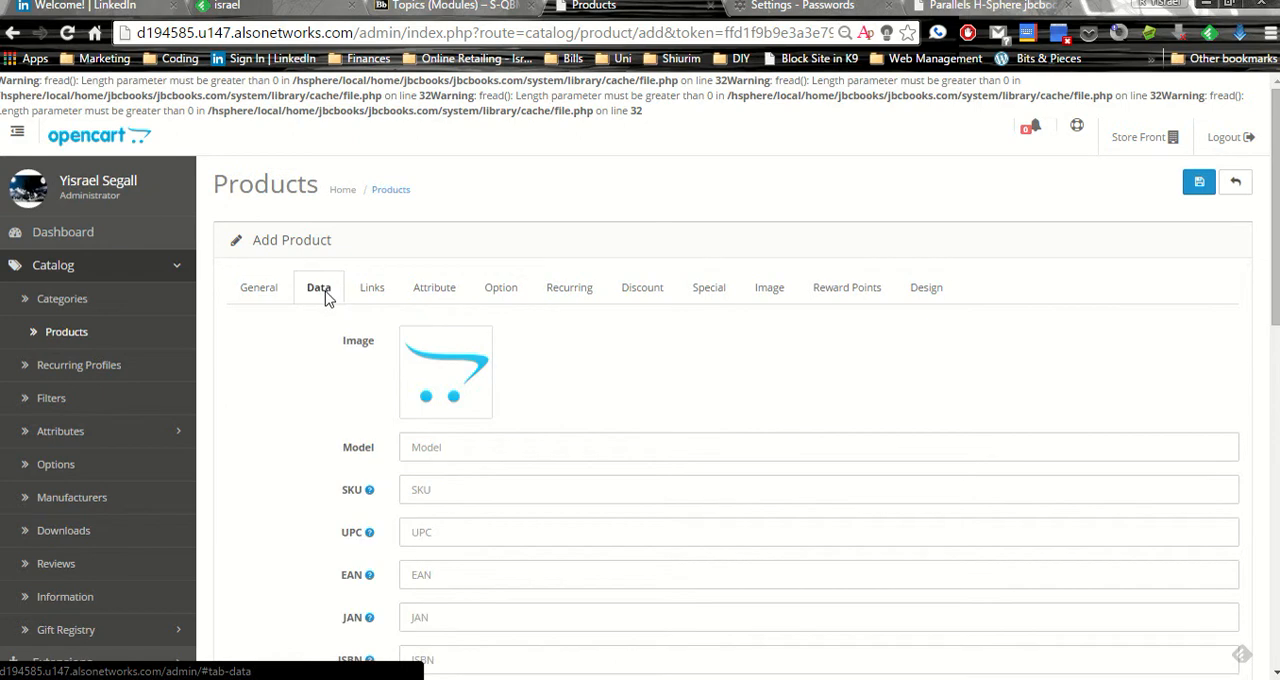
scroll(291, 323, down, 1)
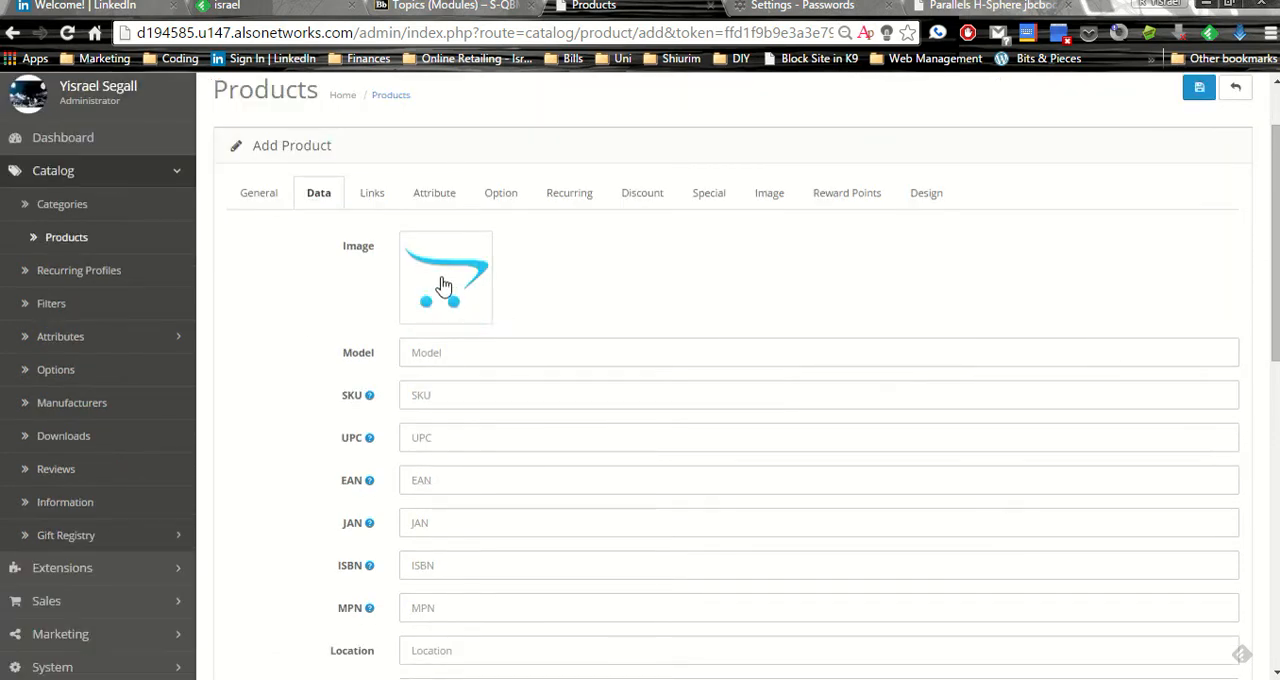
click(444, 268)
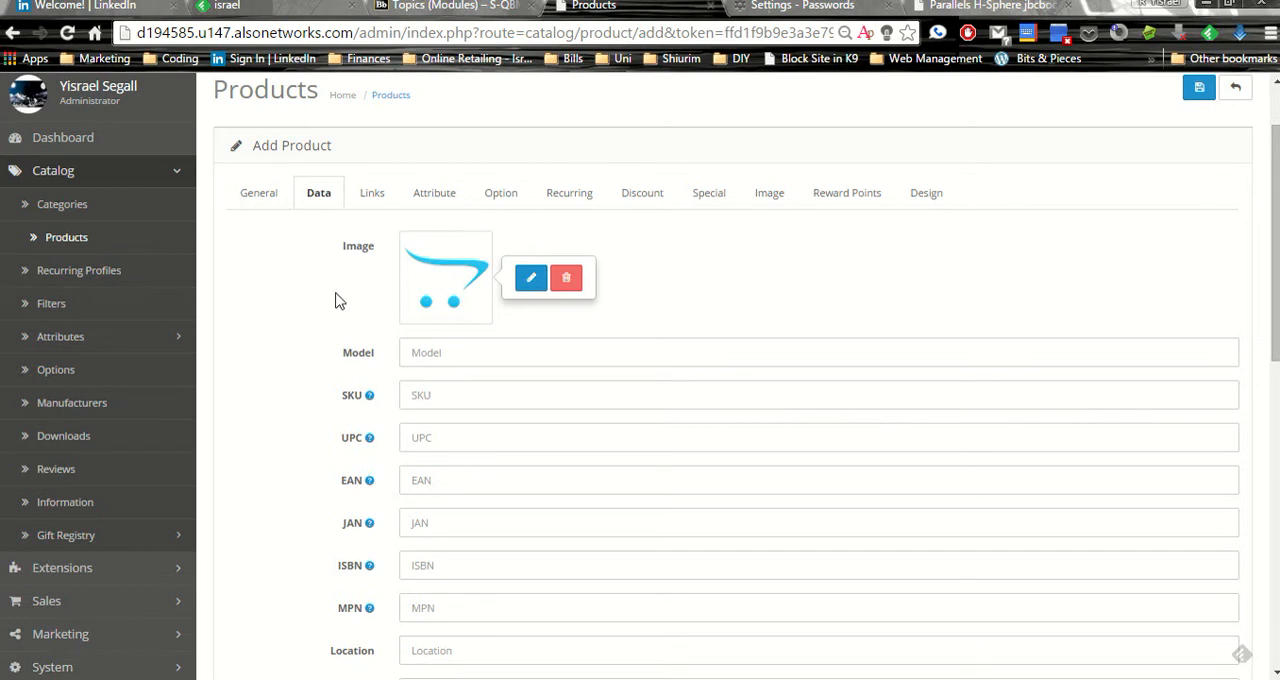
click(431, 283)
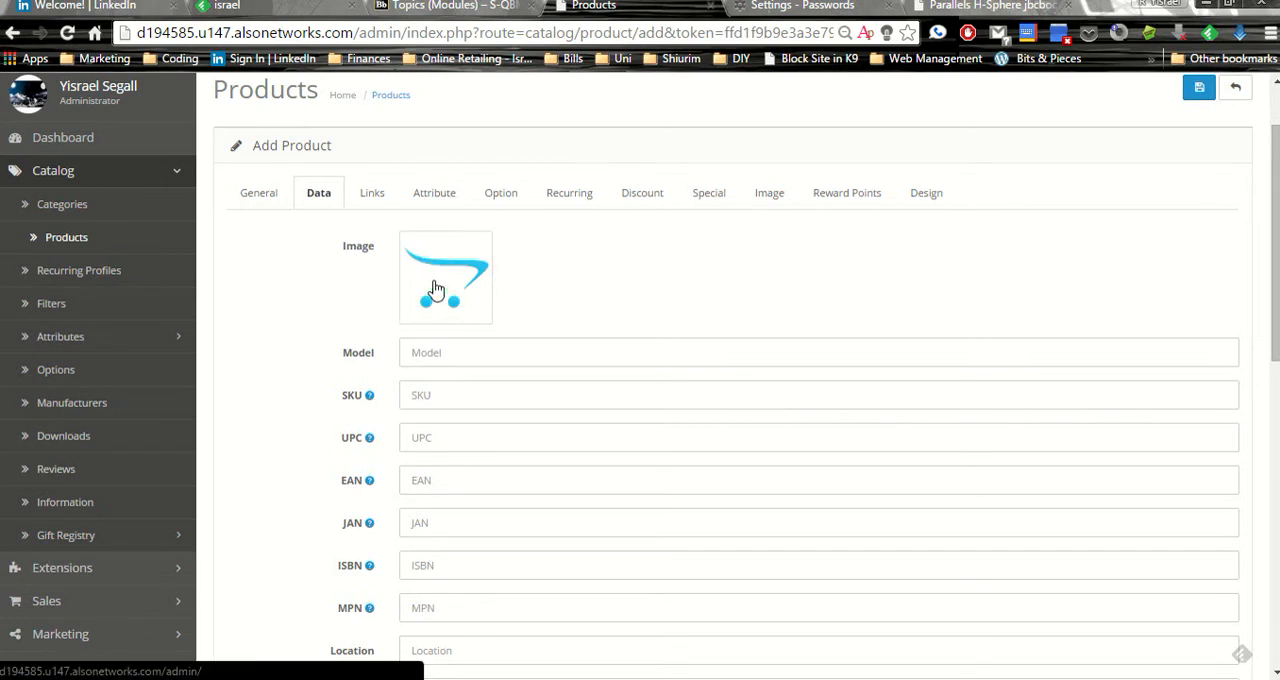
click(443, 300)
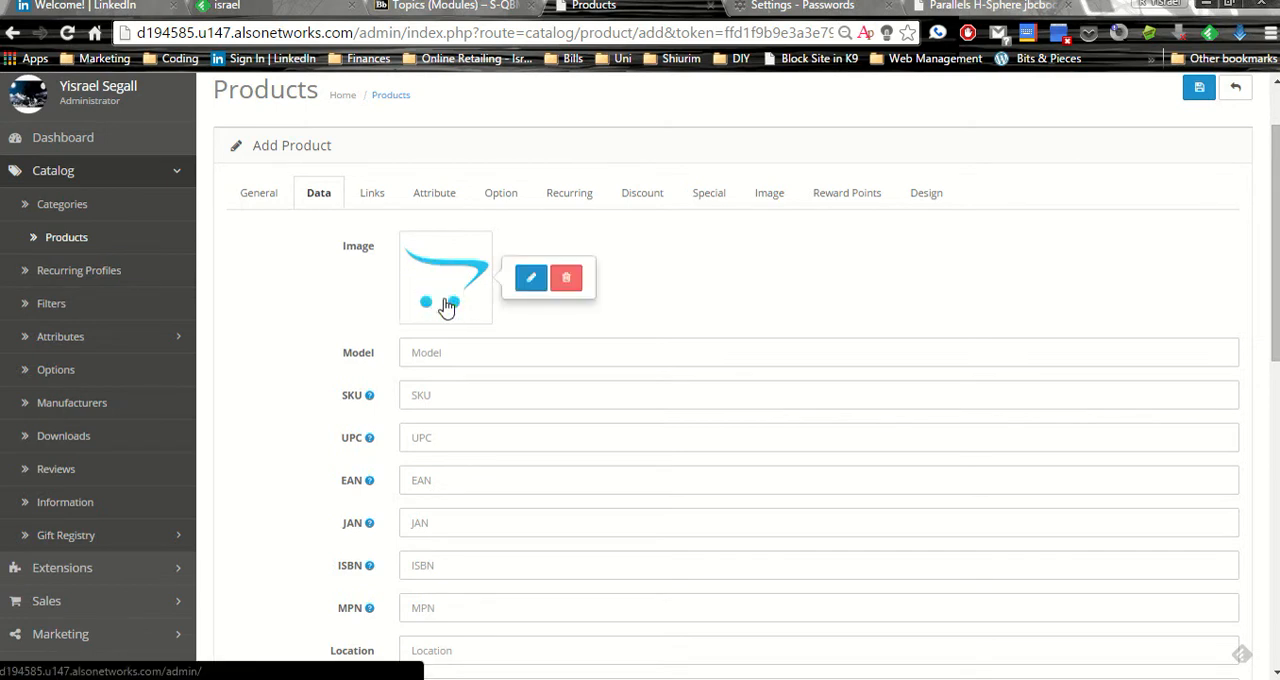
click(530, 277)
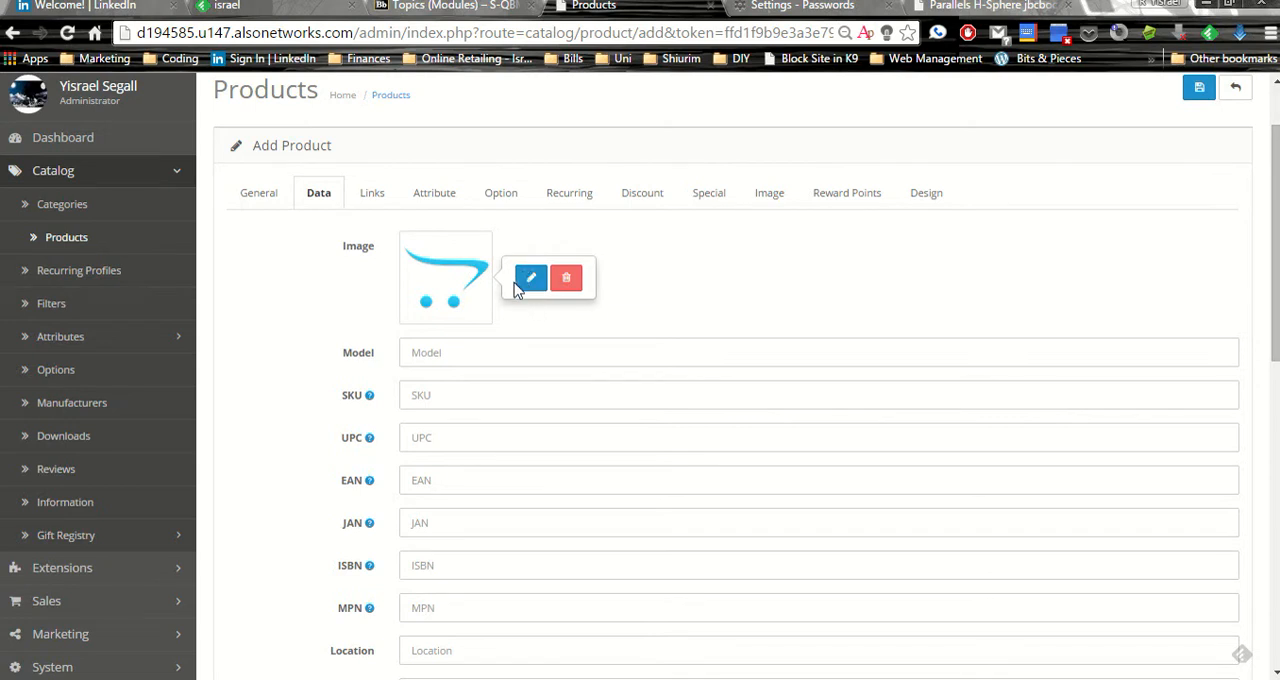
click(520, 276)
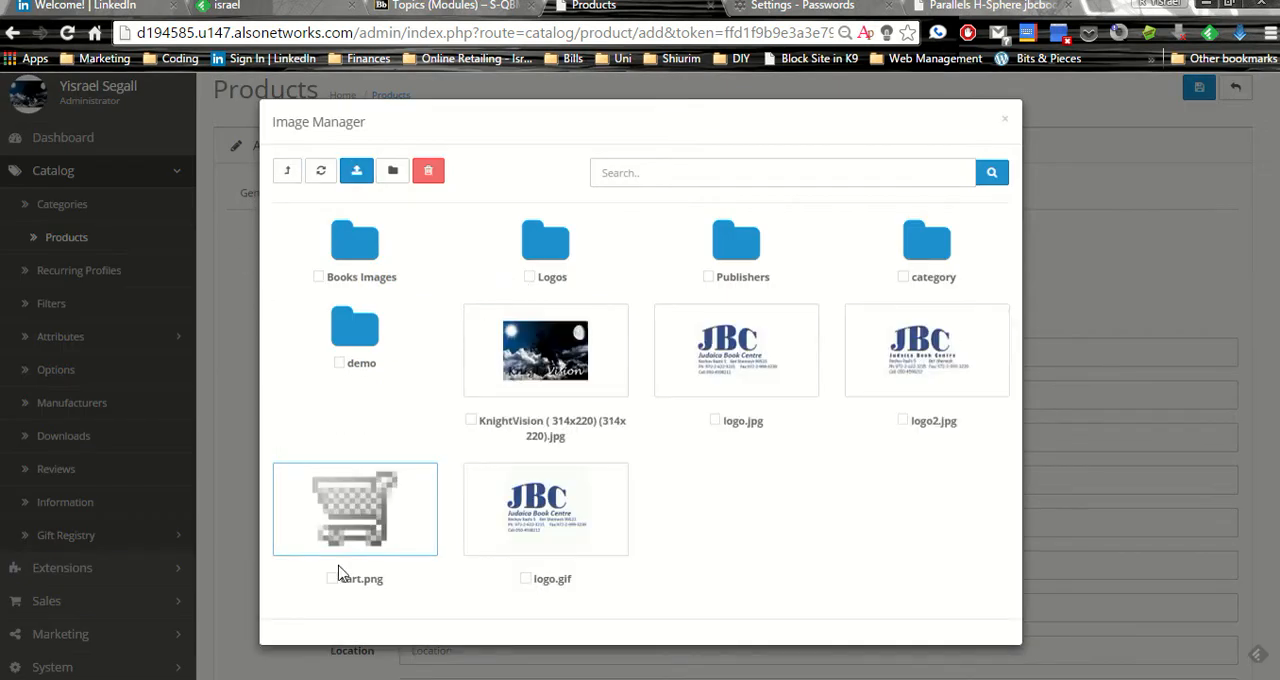
click(705, 345)
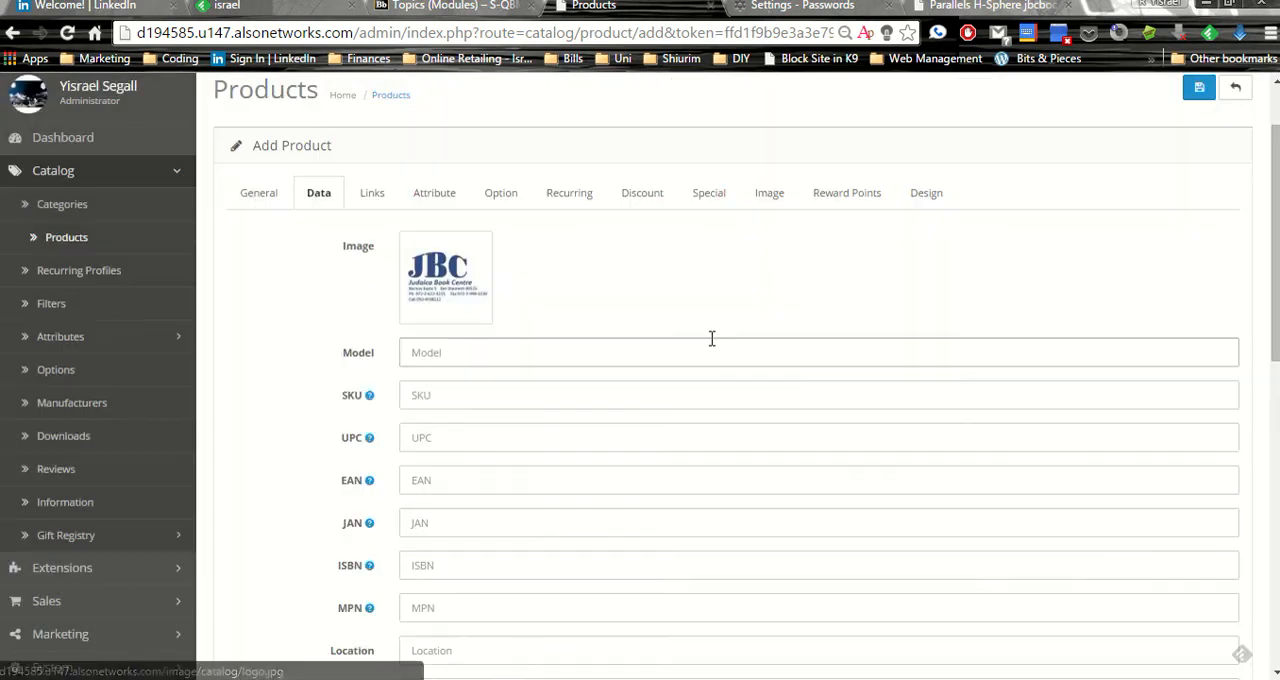
click(457, 291)
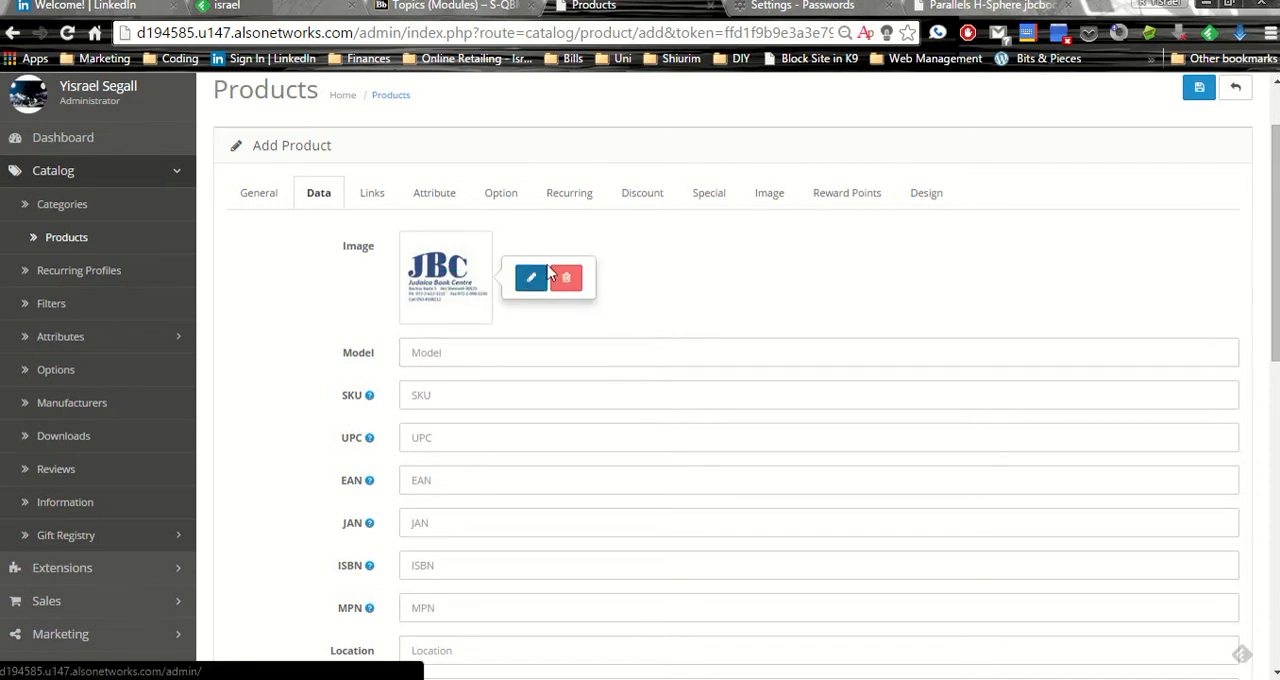
click(568, 278)
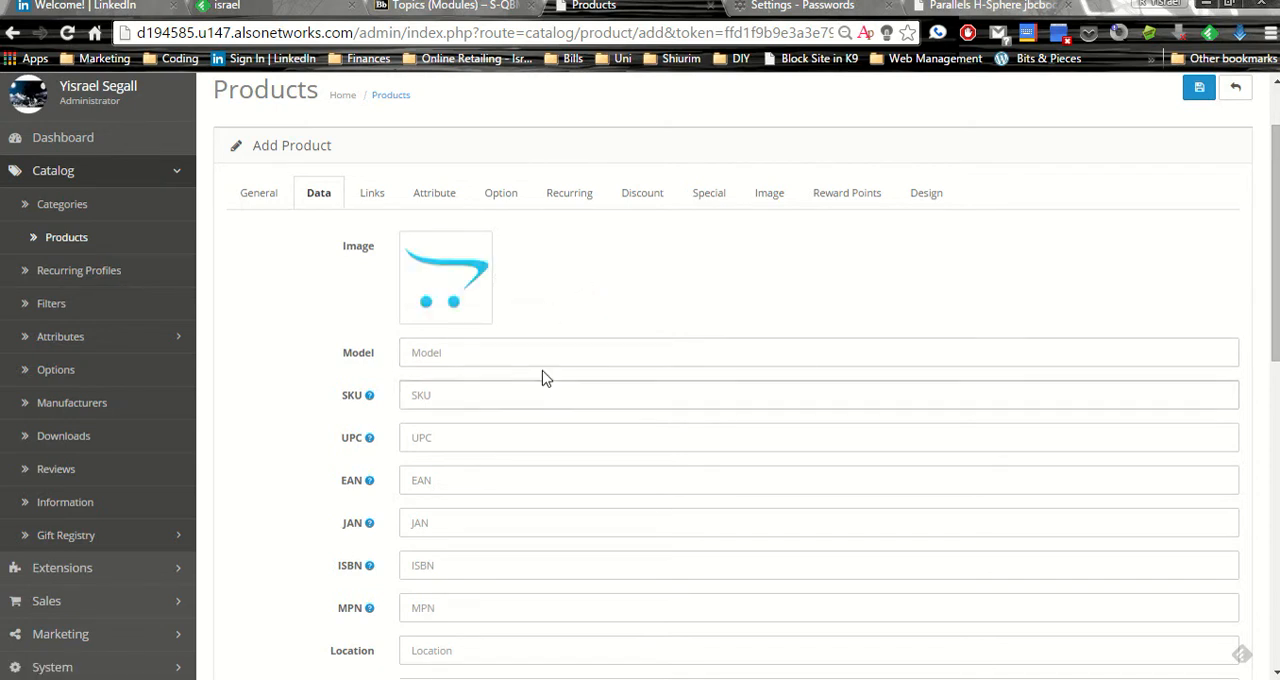
Examine the product's identification and pricing fields, including ISBN, location, price and tax class
scroll(474, 460, down, 1)
scroll(474, 460, down, 1)
click(424, 373)
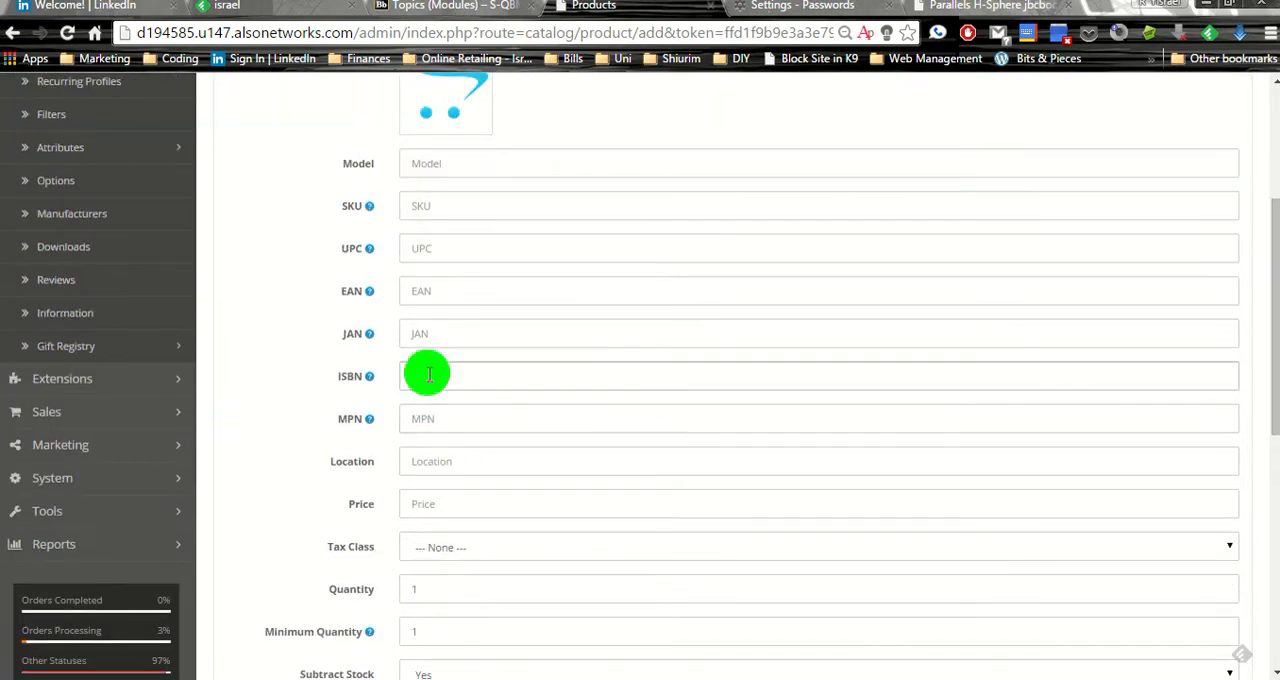
scroll(433, 403, down, 1)
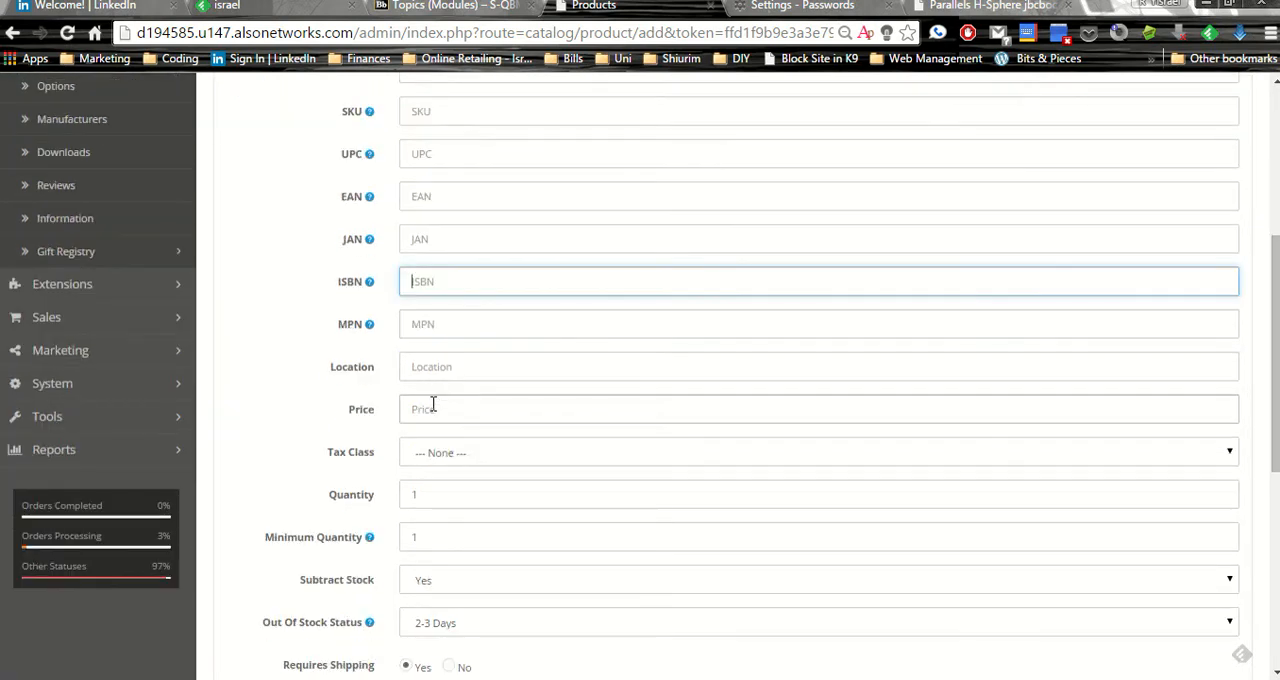
click(453, 361)
click(444, 418)
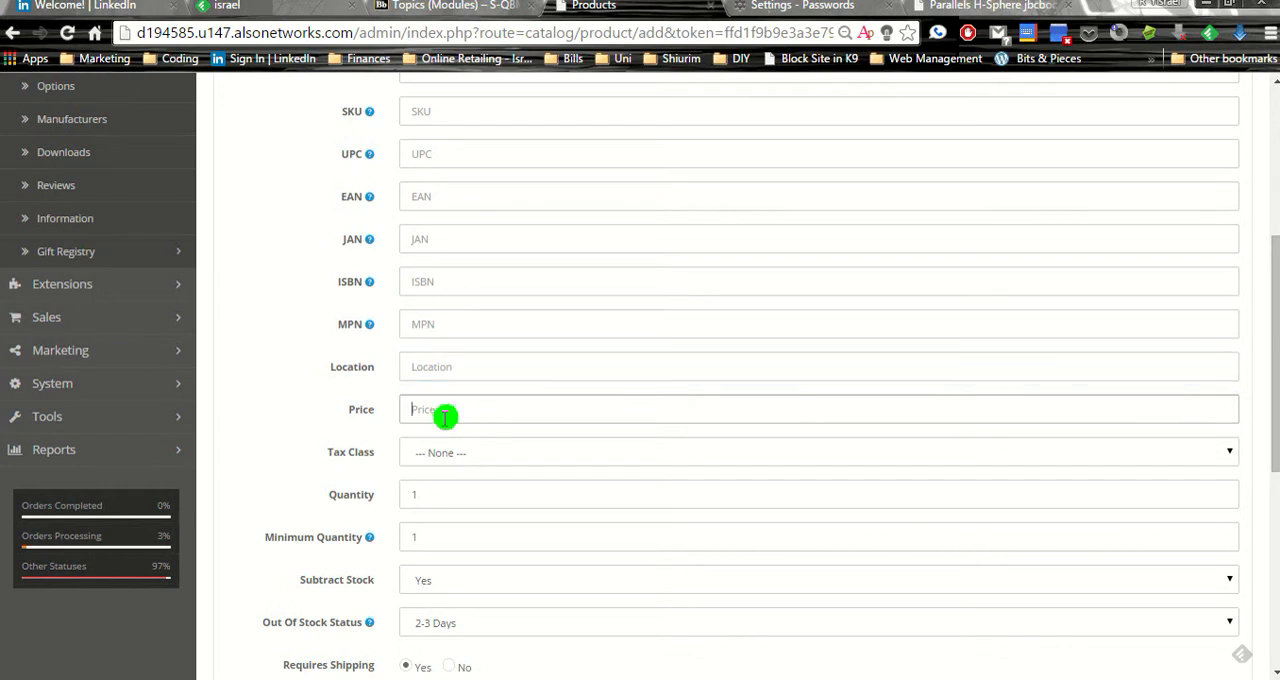
scroll(444, 418, down, 1)
click(452, 361)
click(461, 364)
Examine the product's stock, shipping, SEO keyword, availability date, dimension, weight, status and sort order fields
scroll(463, 412, down, 1)
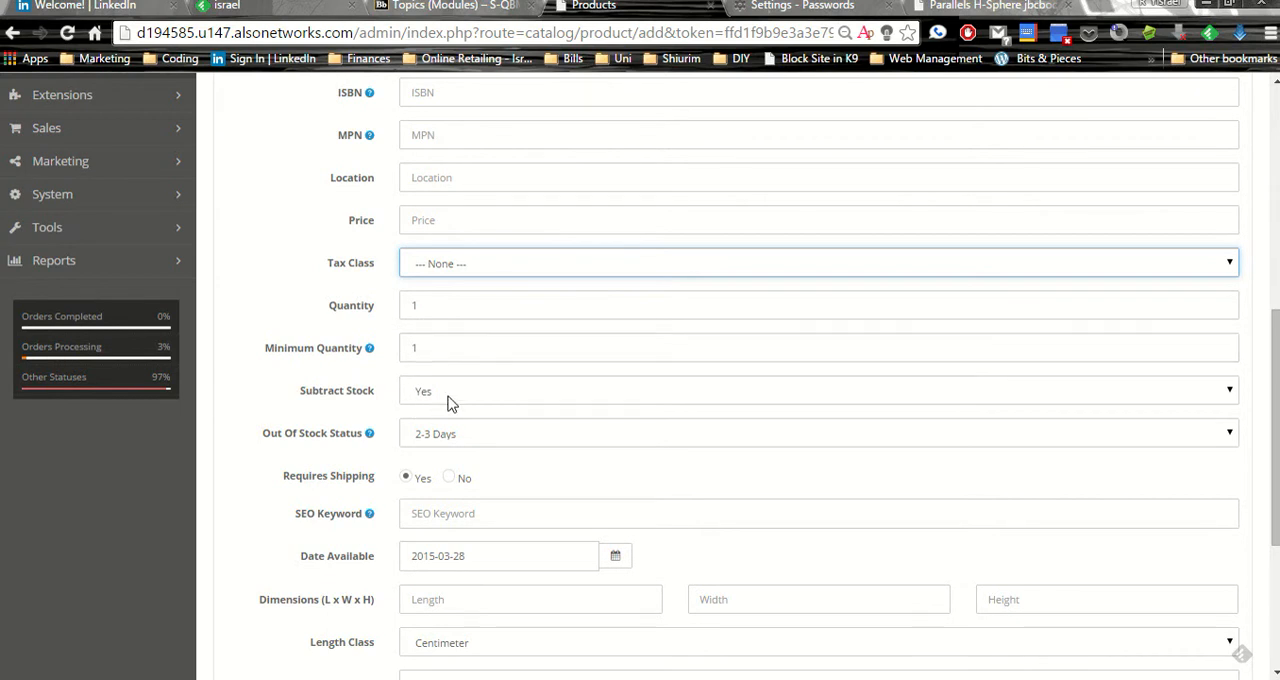
click(446, 396)
click(446, 398)
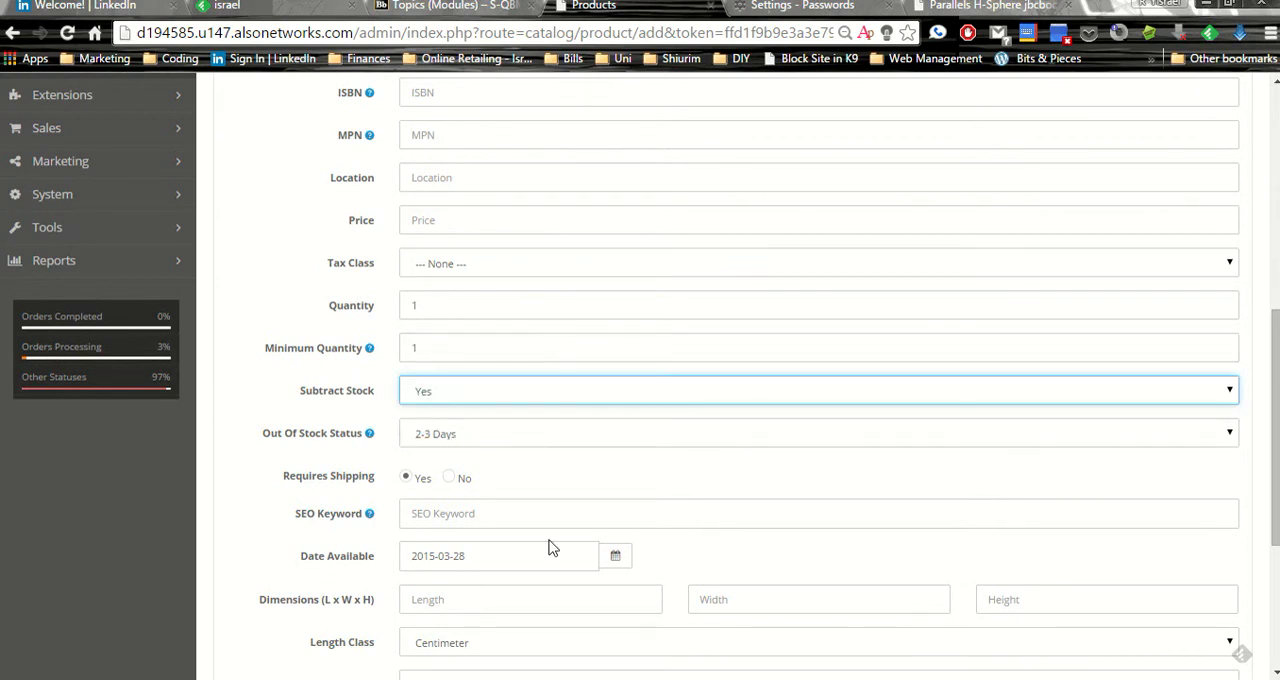
scroll(551, 543, down, 1)
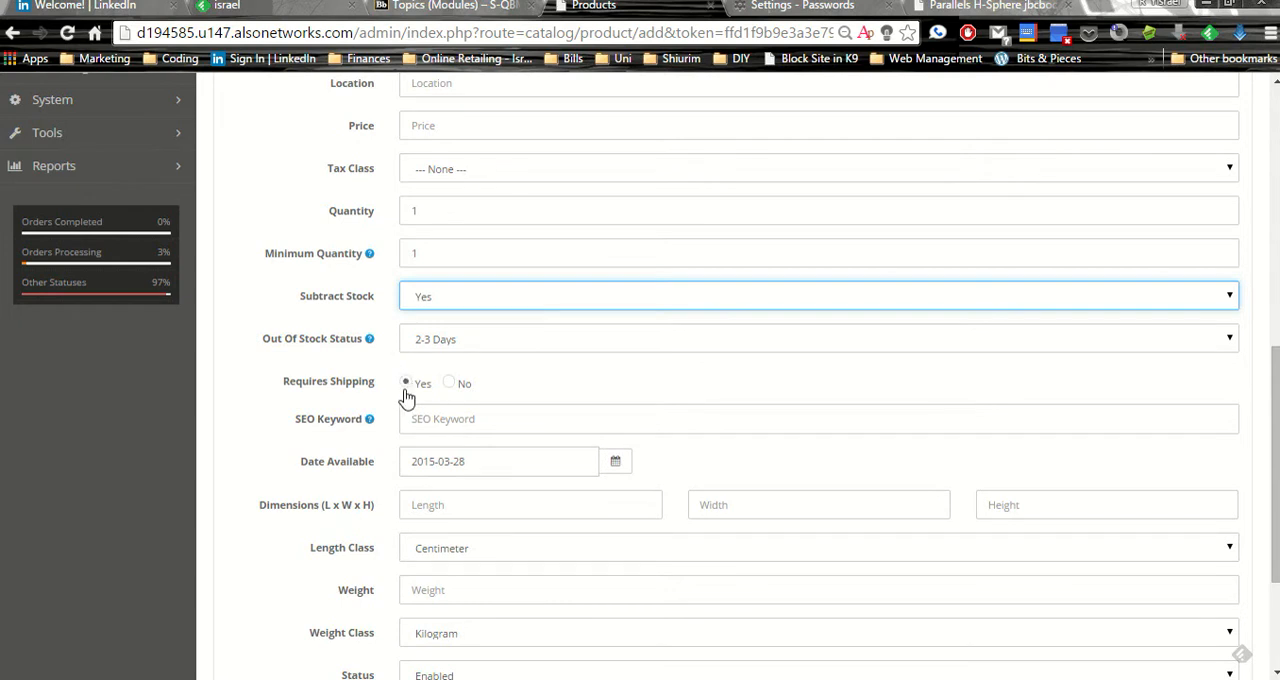
click(431, 418)
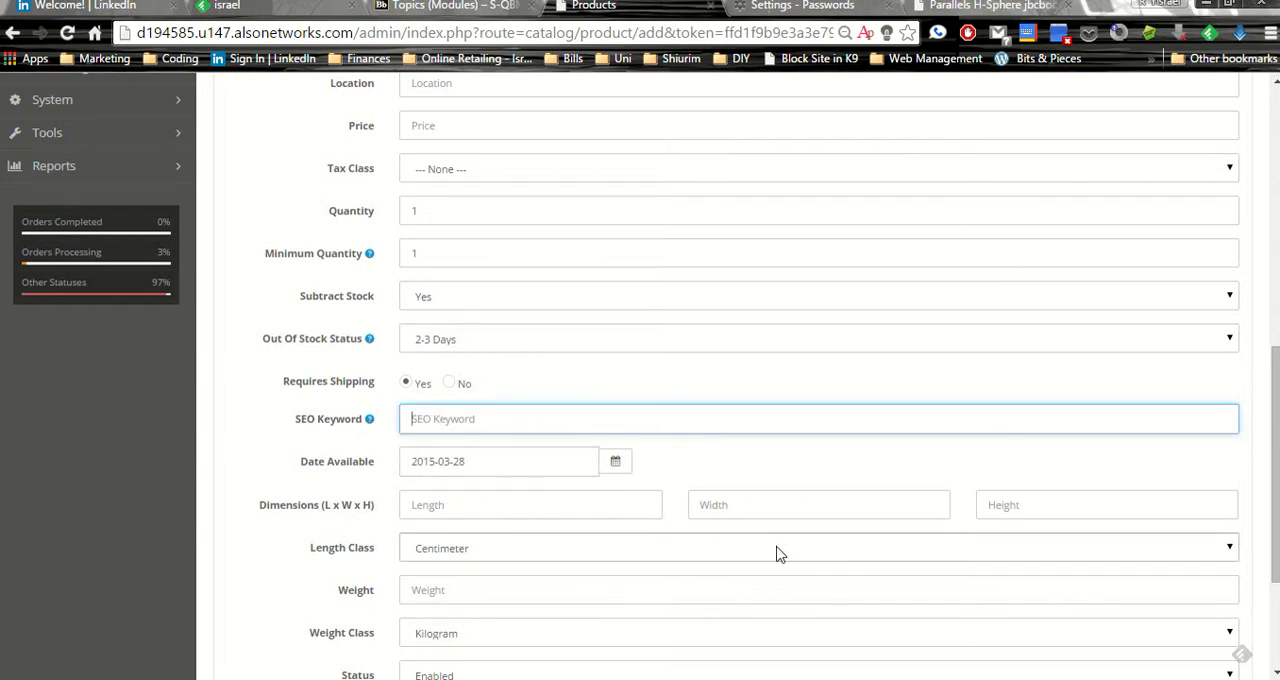
scroll(638, 515, down, 1)
click(451, 411)
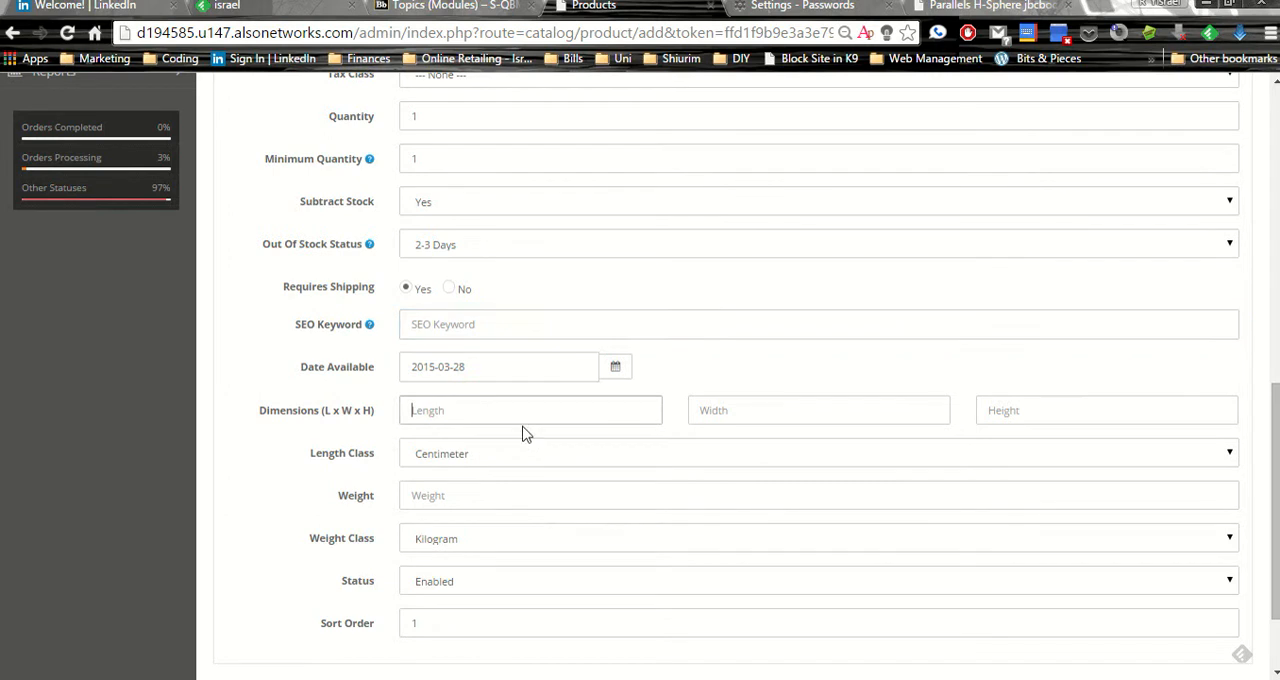
click(810, 420)
click(1094, 420)
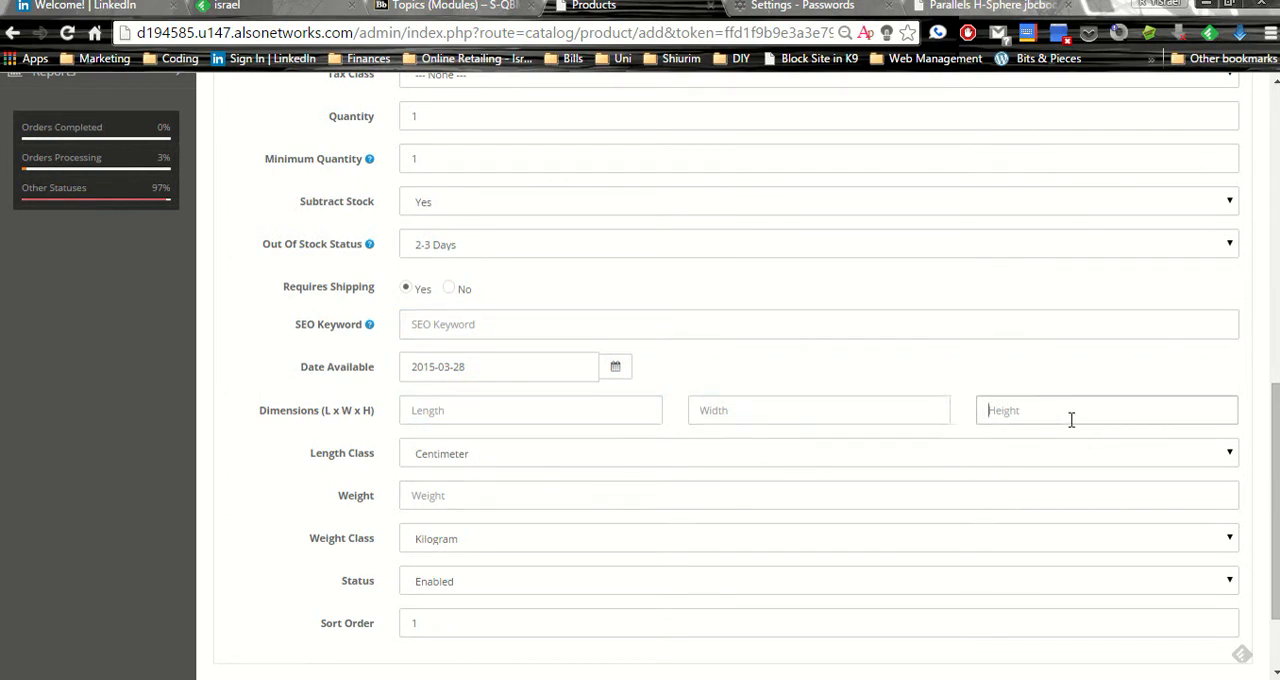
click(549, 451)
click(551, 451)
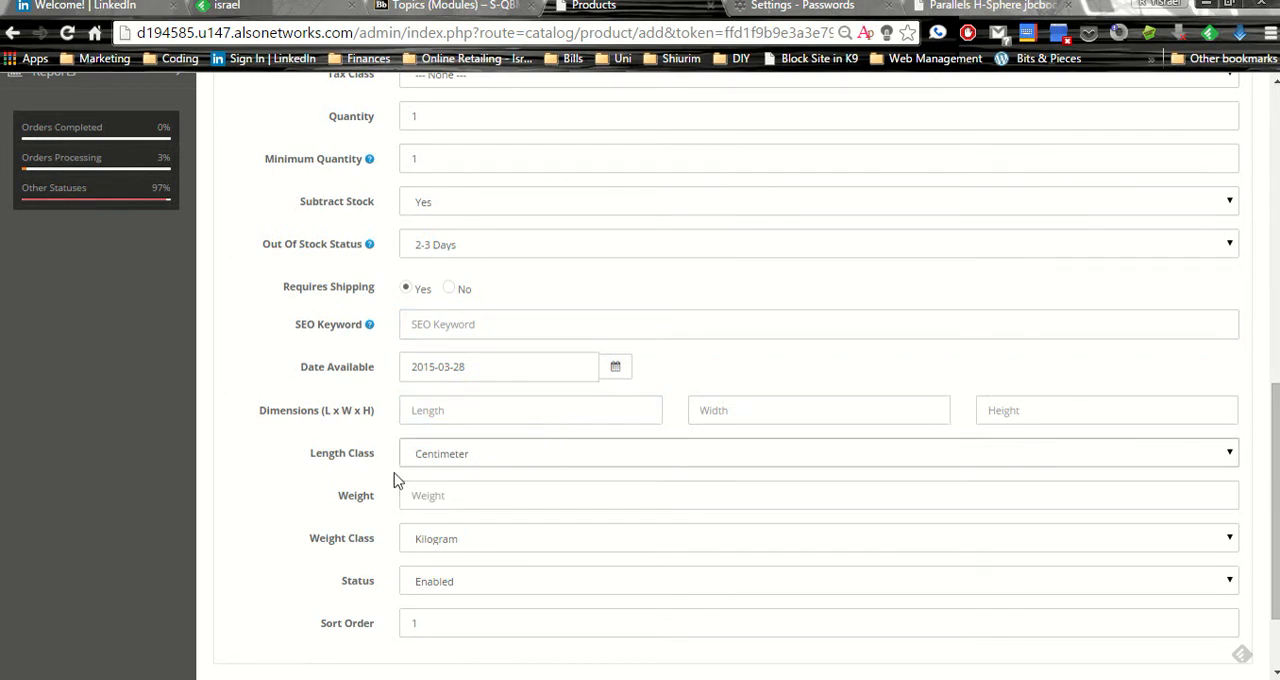
click(429, 494)
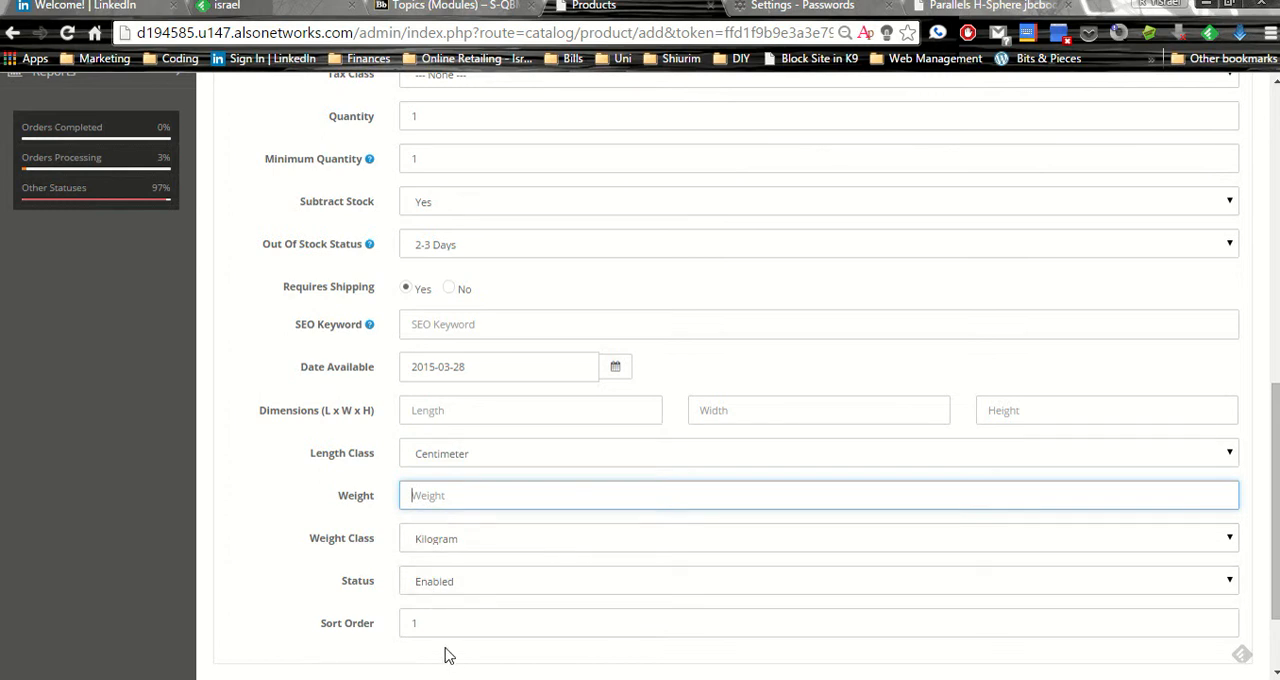
scroll(448, 655, up, 10)
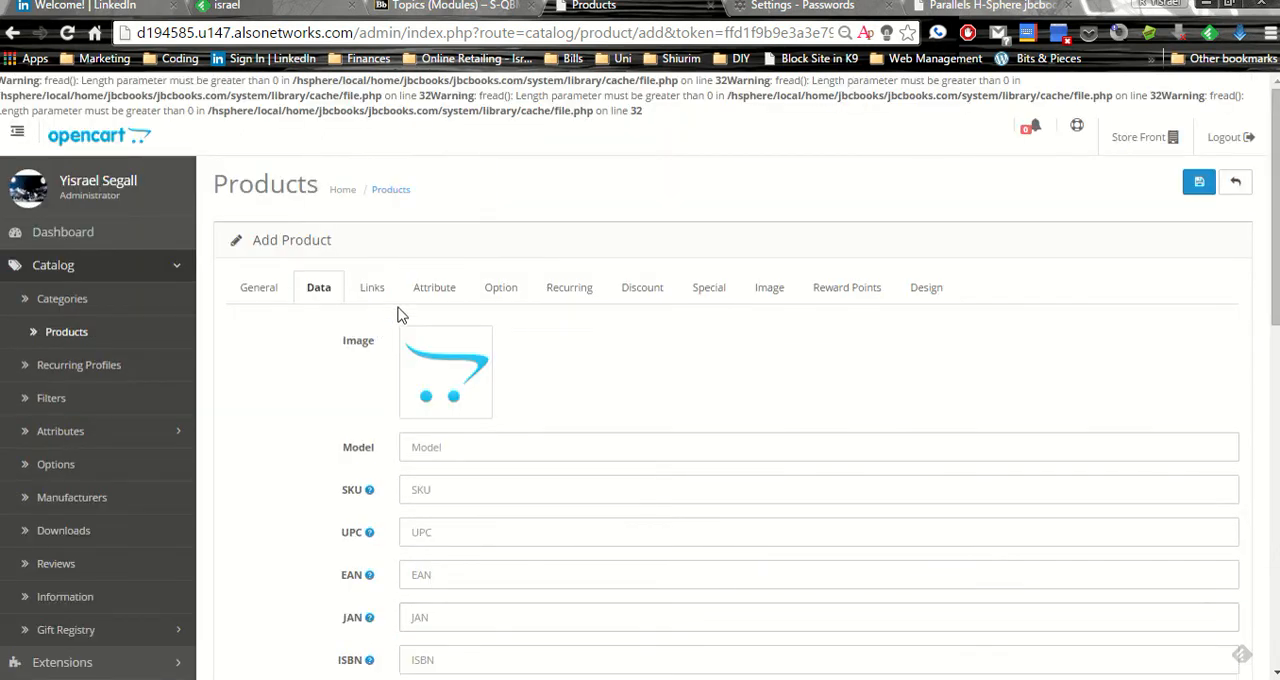
Set the product's manufacturer to Feldheim in the link settings
click(383, 289)
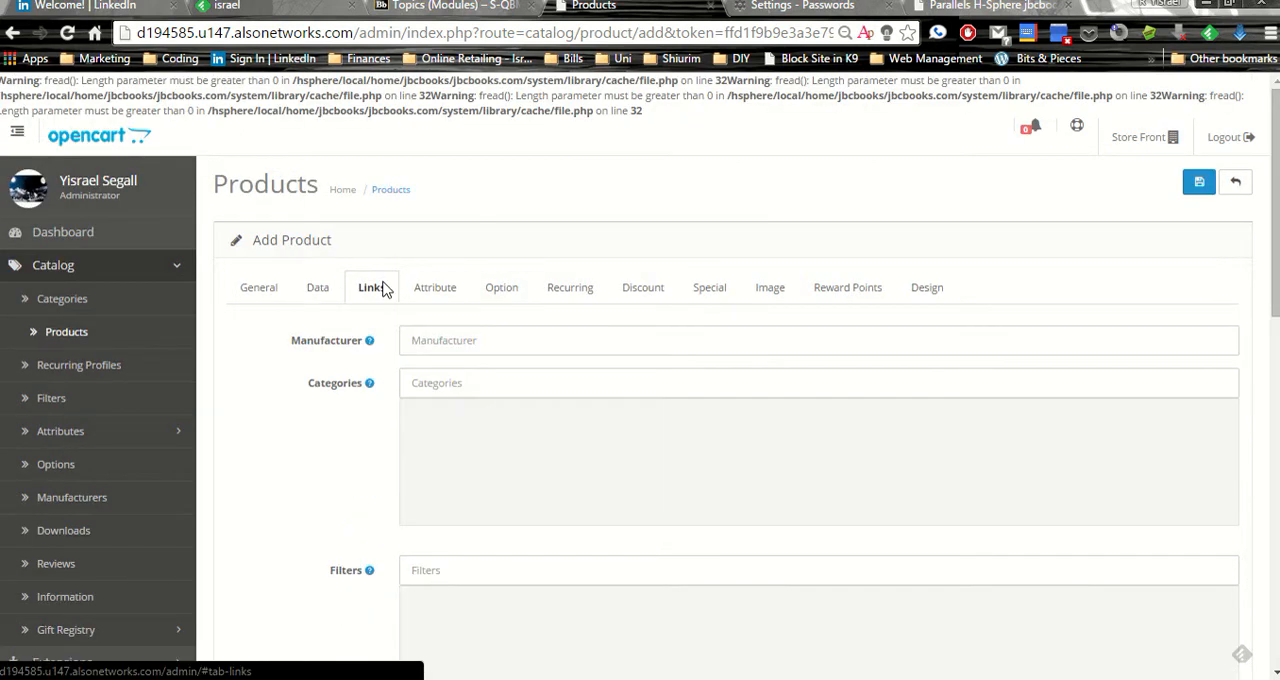
click(445, 340)
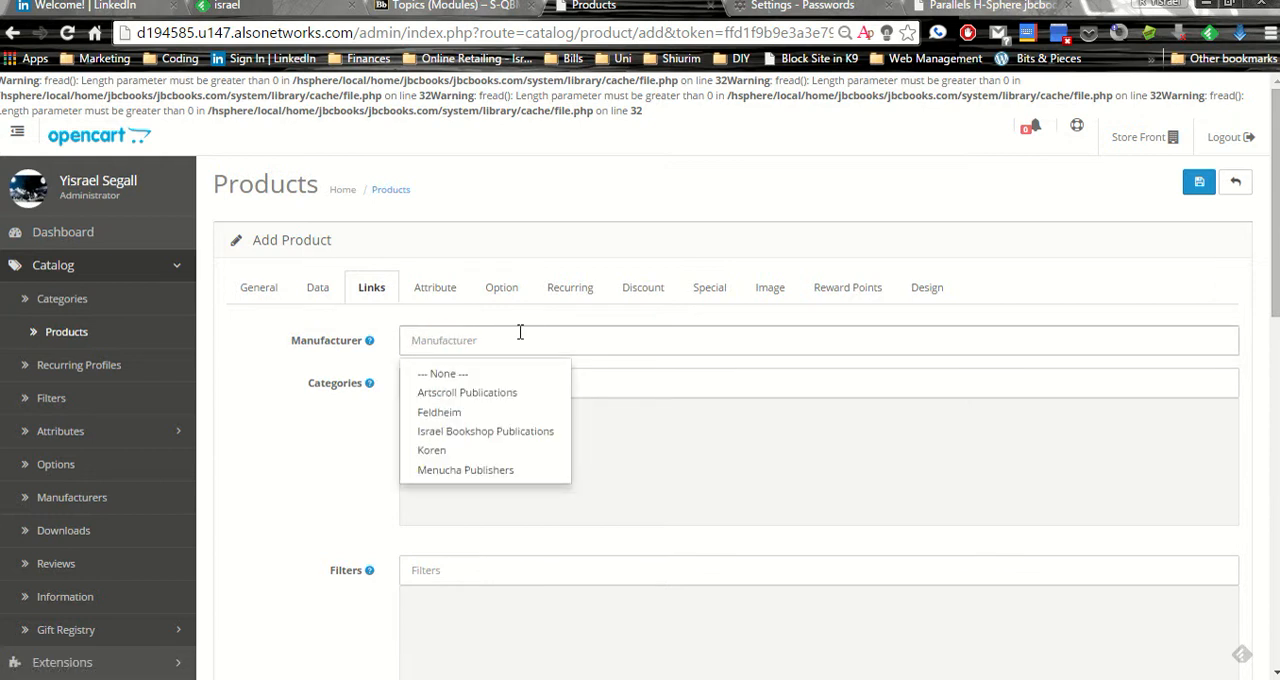
click(445, 412)
Clear the manufacturer, filter the suggestions by "M", and choose Feldheim again
drag(480, 337, 266, 243)
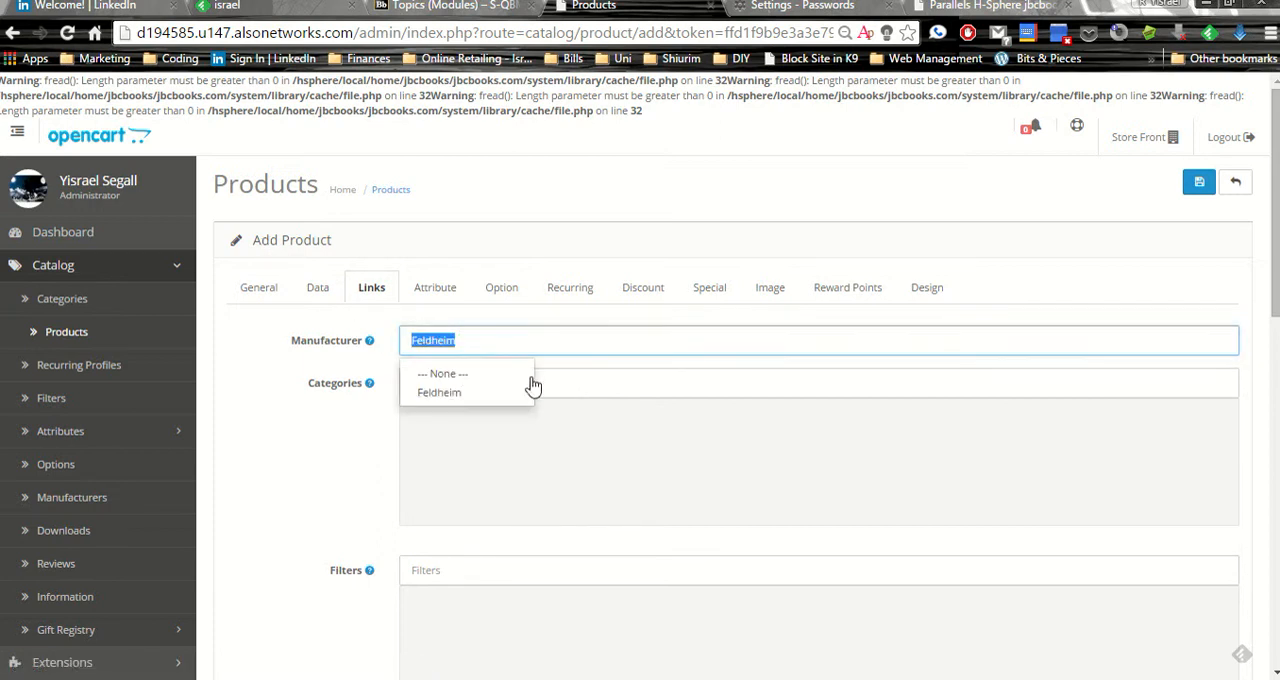
key(BackSpace)
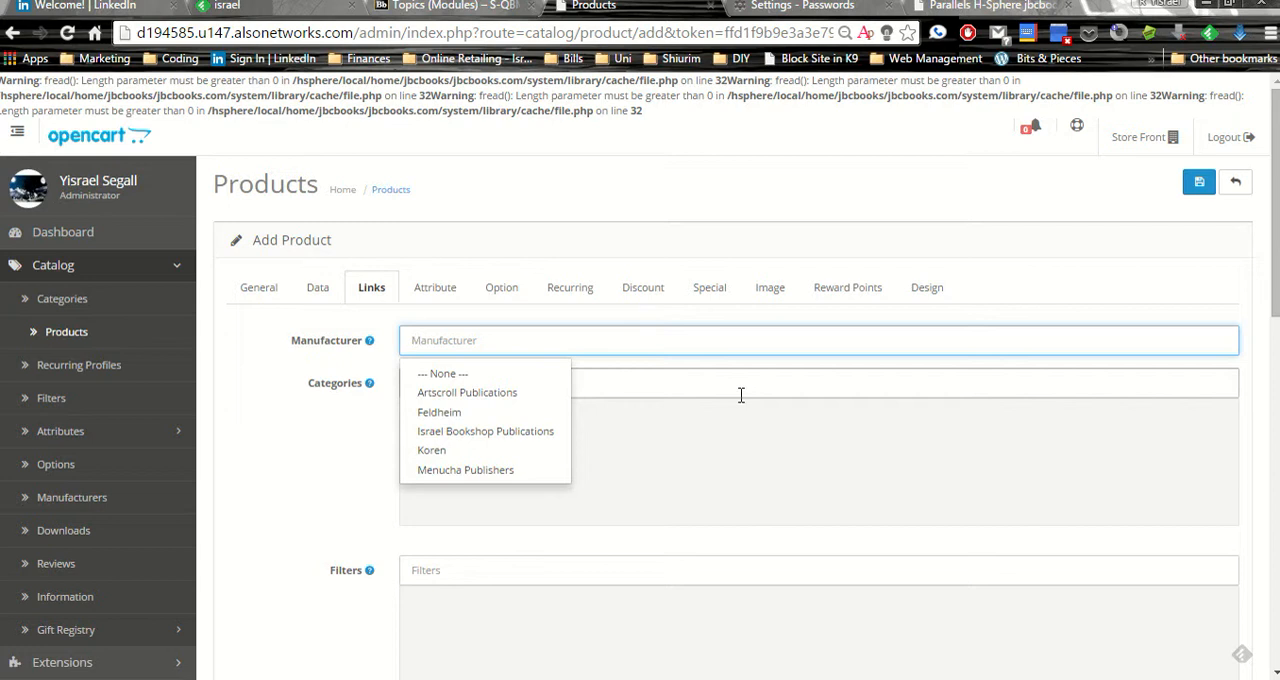
text(M)
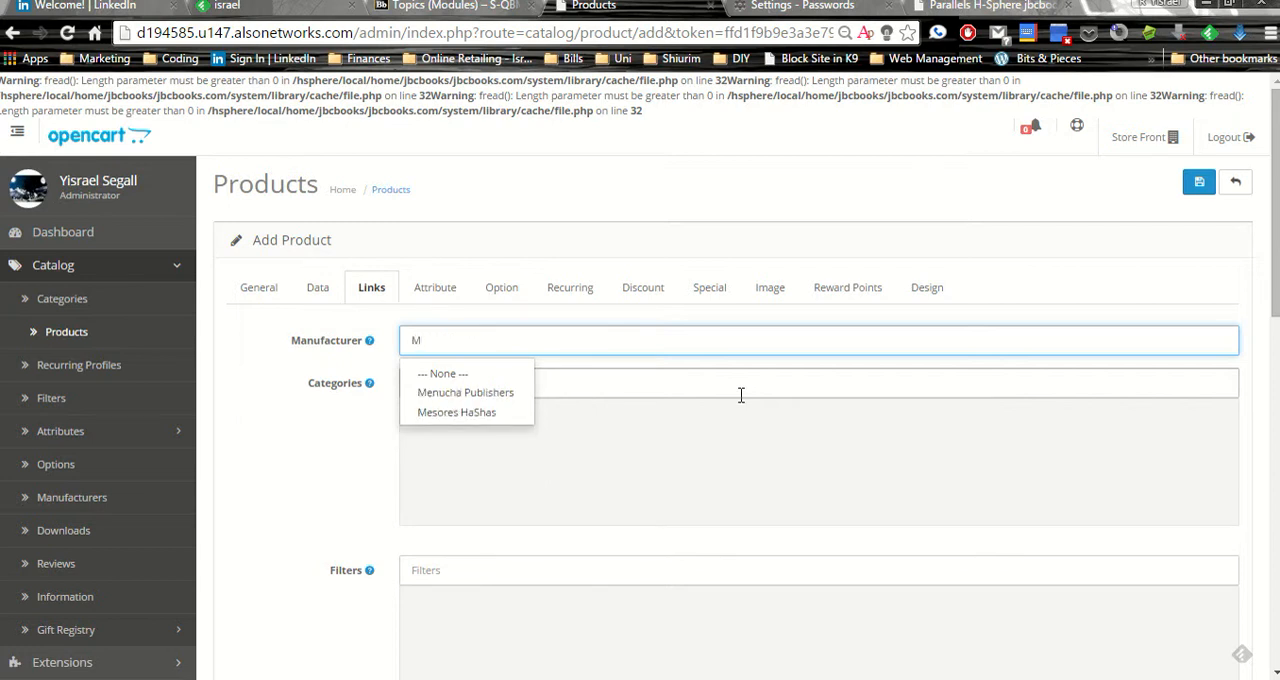
key(BackSpace)
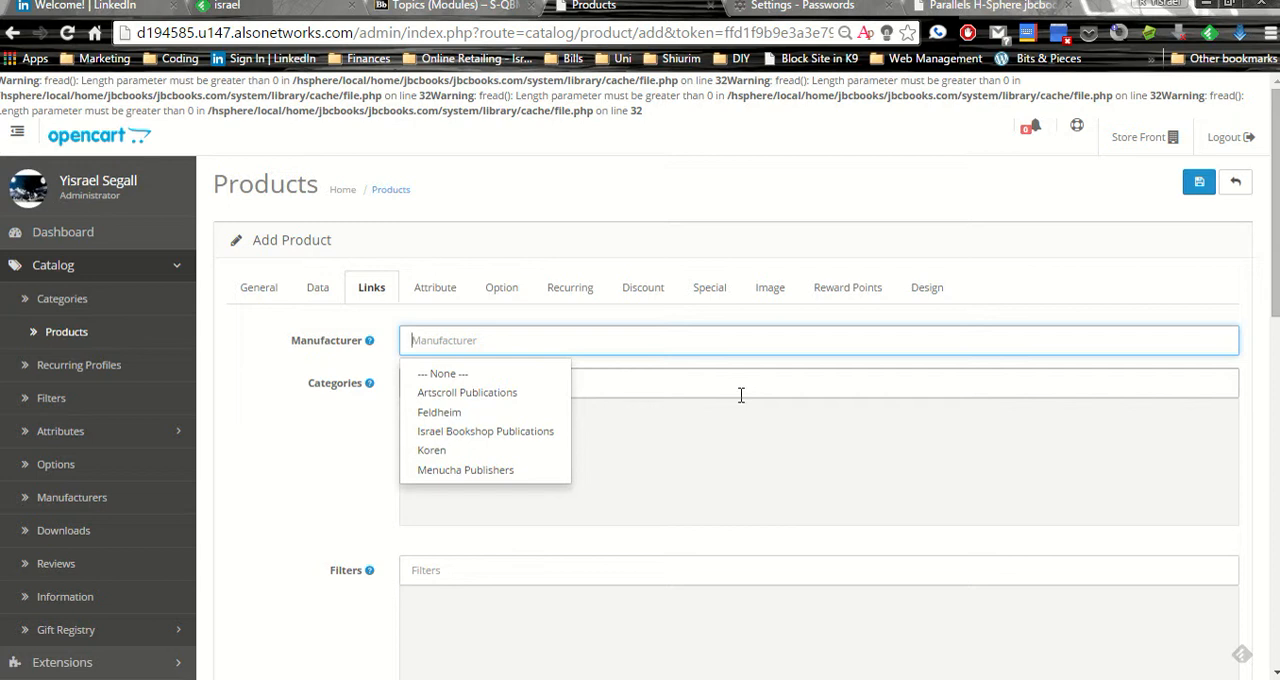
click(432, 411)
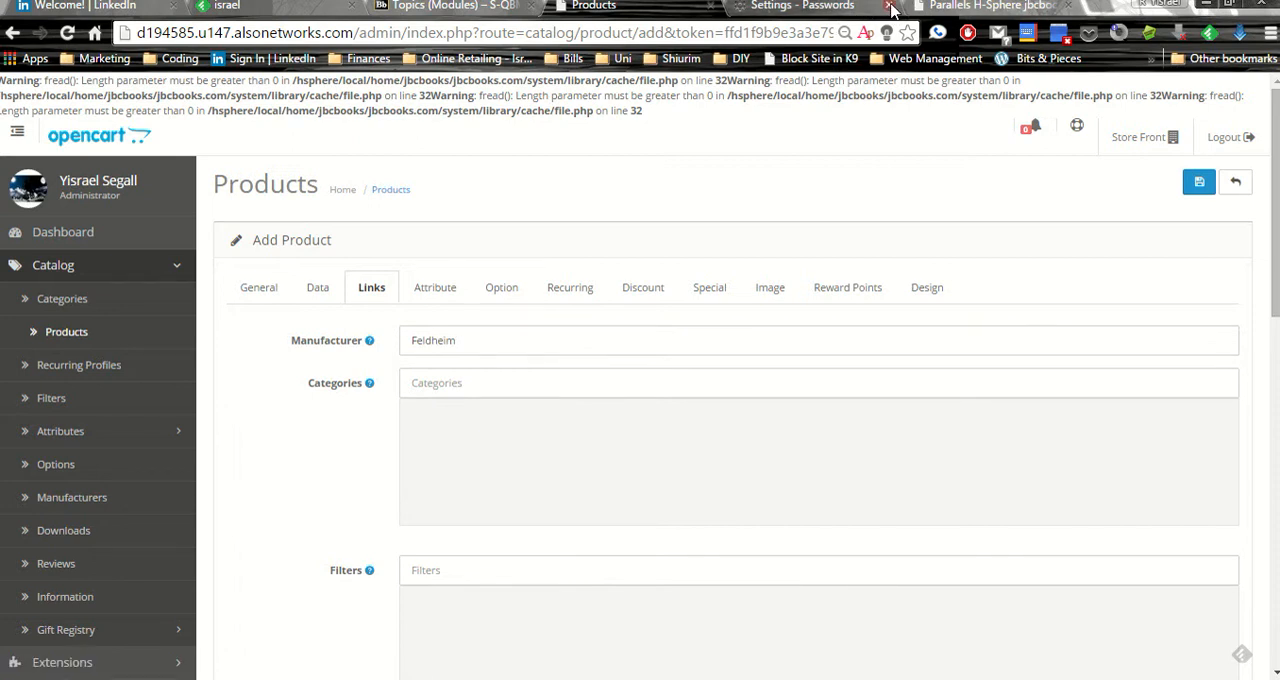
Open the storefront's index.php page in a separate browser tab and view the Holy Days subcategories
click(890, 8)
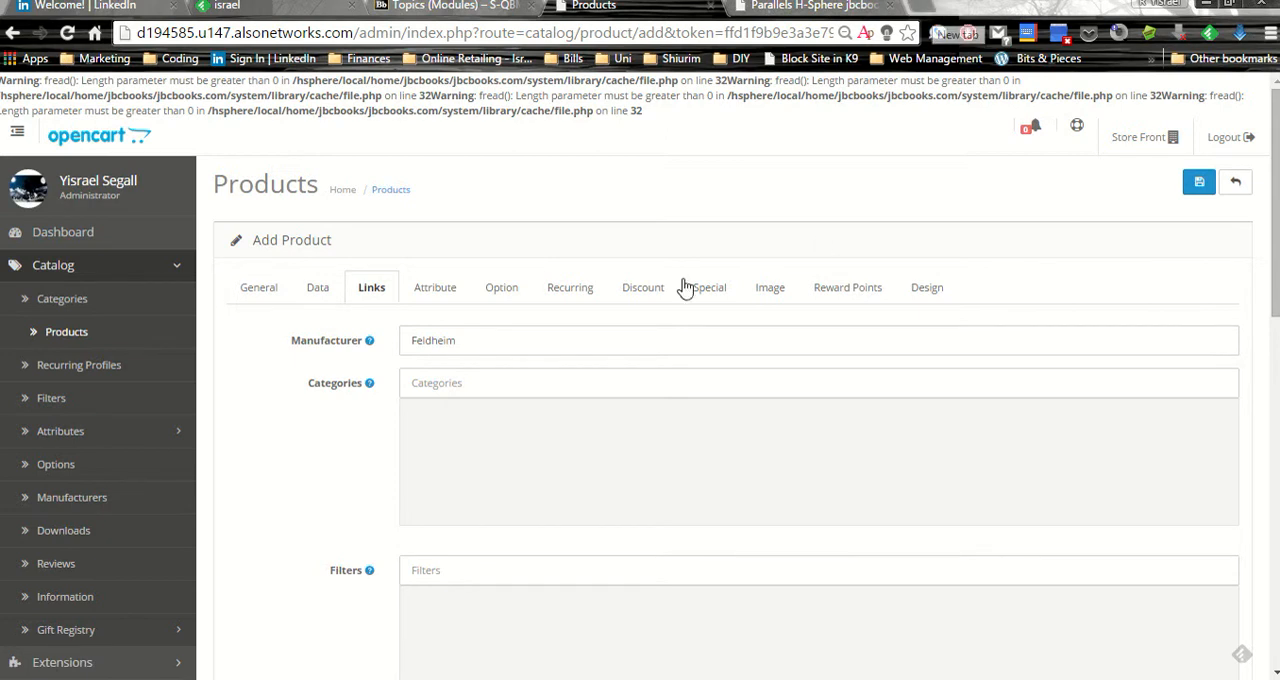
click(526, 380)
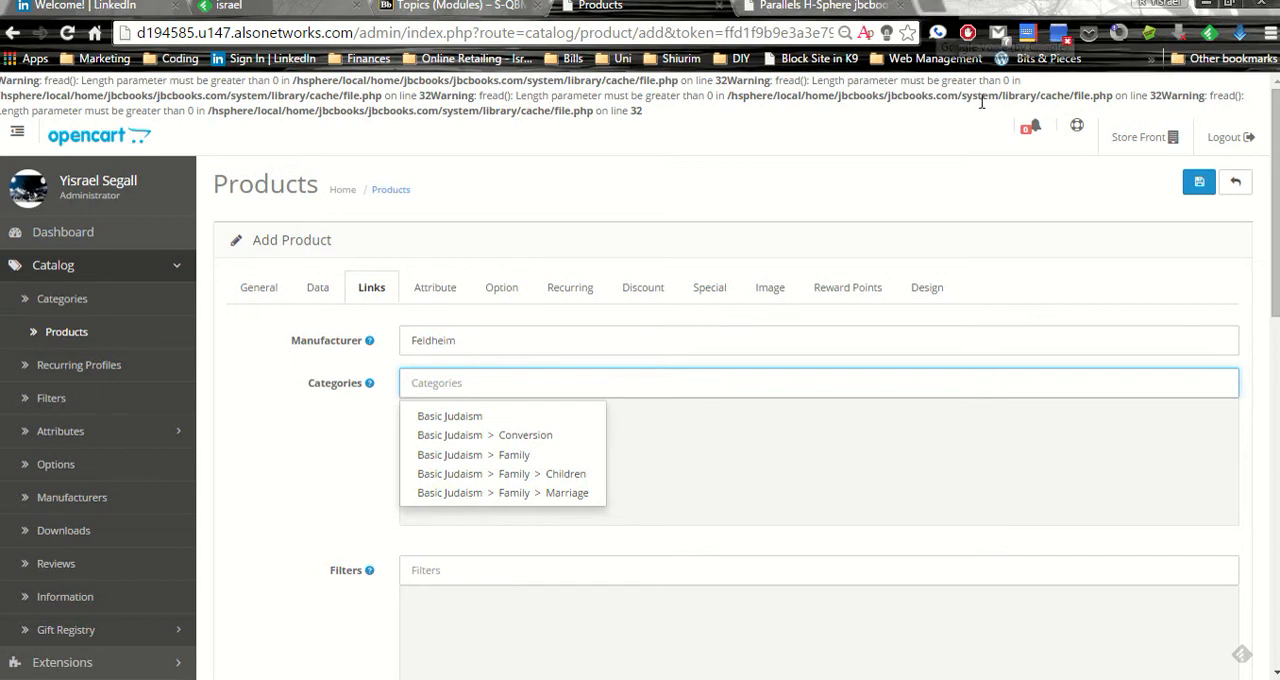
right_click(1167, 143)
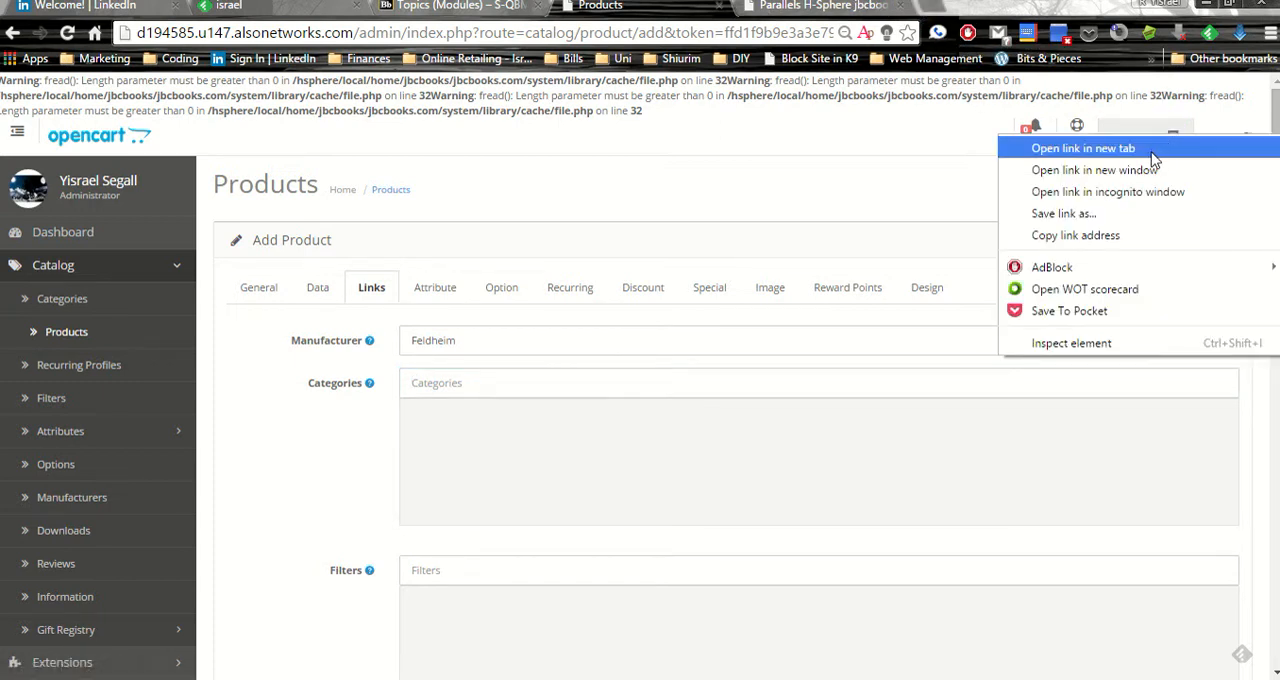
click(1150, 147)
click(787, 7)
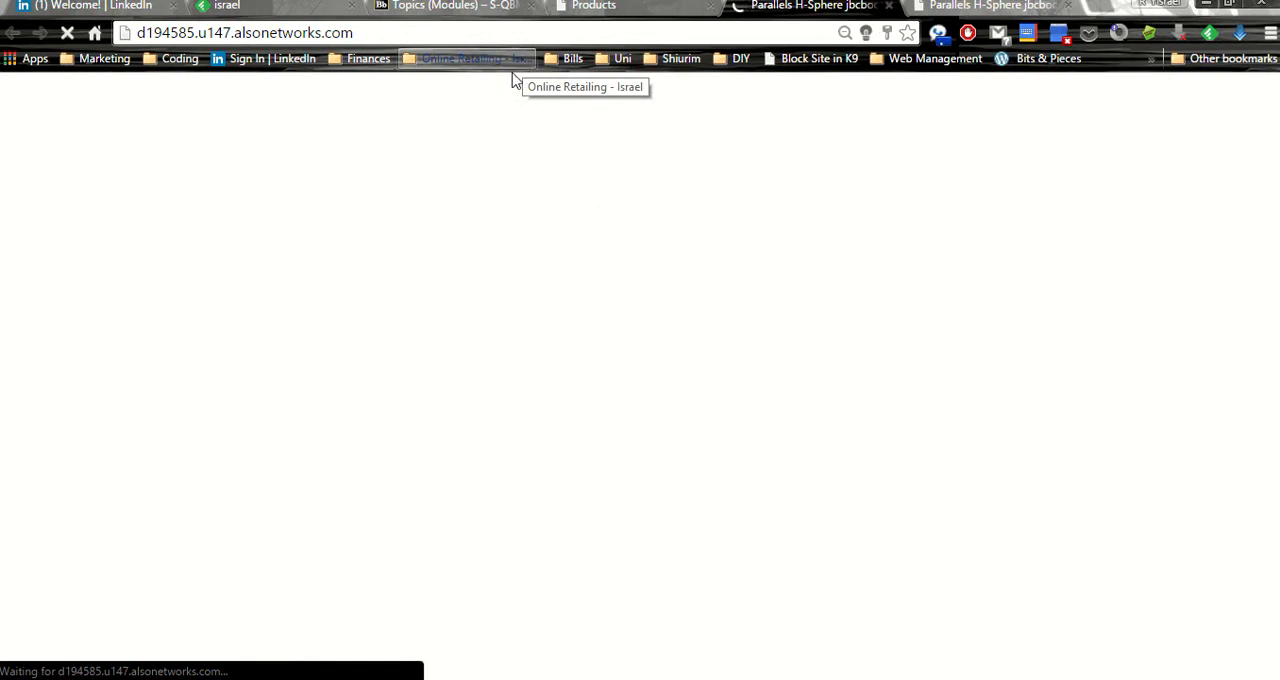
click(388, 37)
click(388, 37)
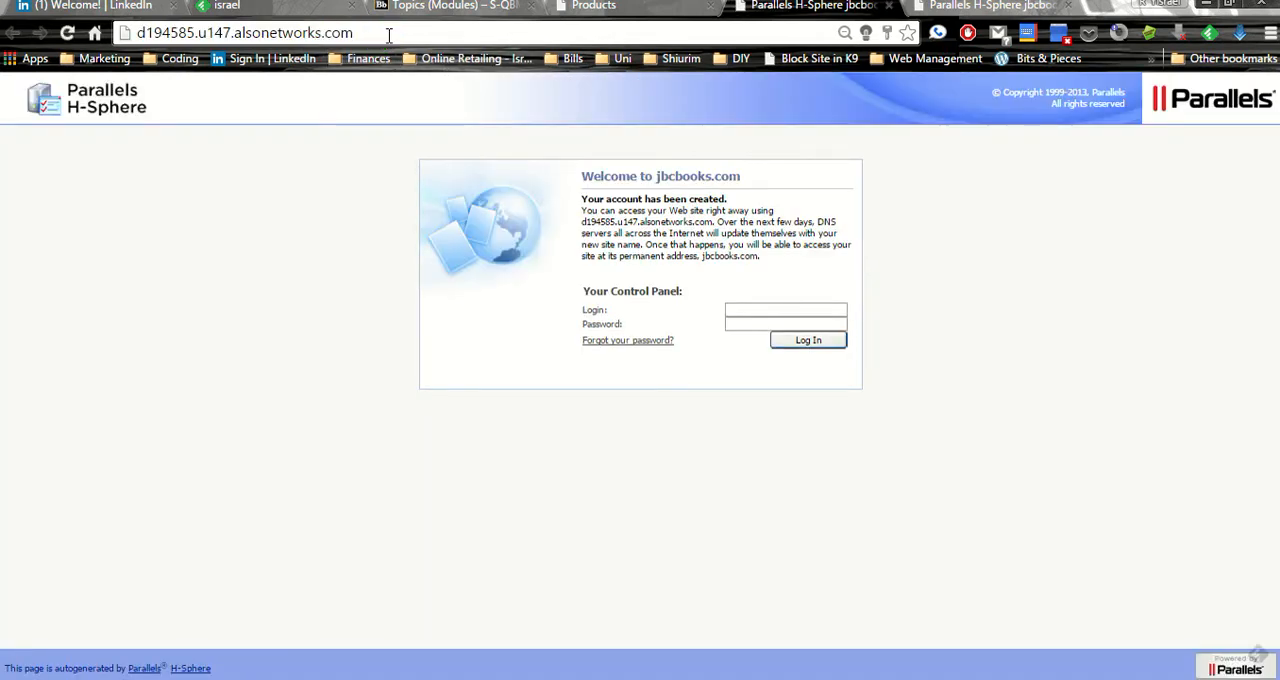
text(/)
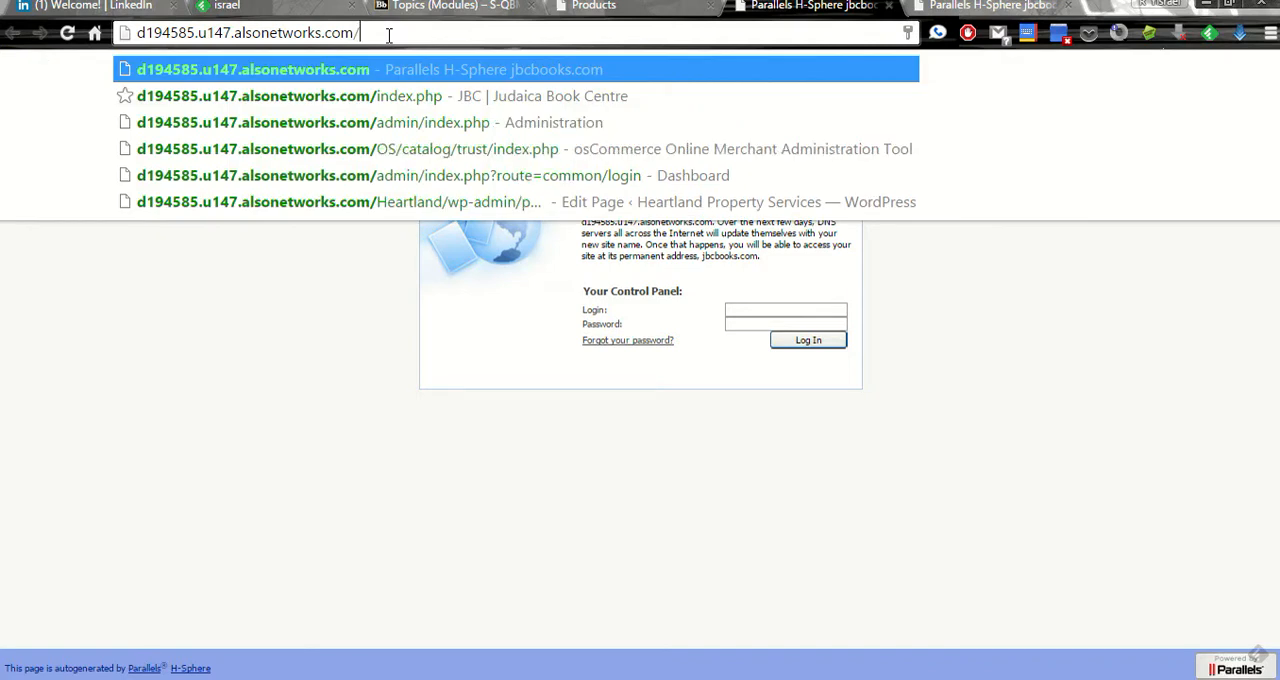
click(410, 96)
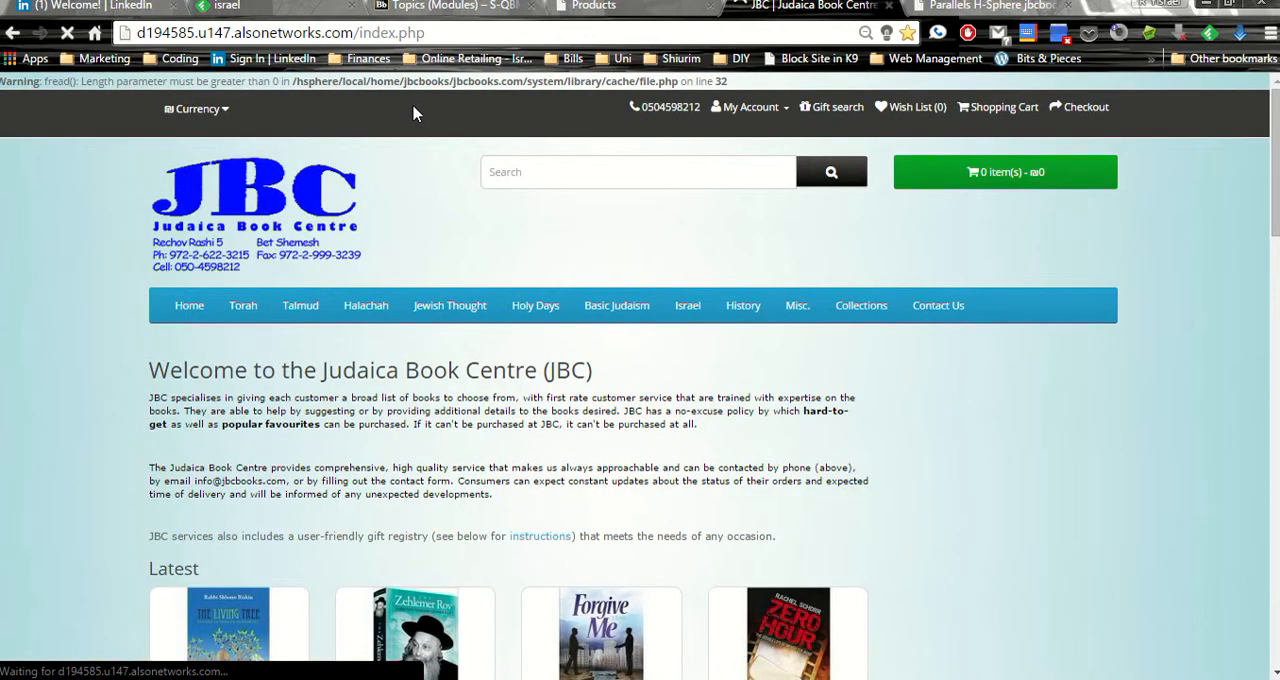
scroll(291, 288, down, 1)
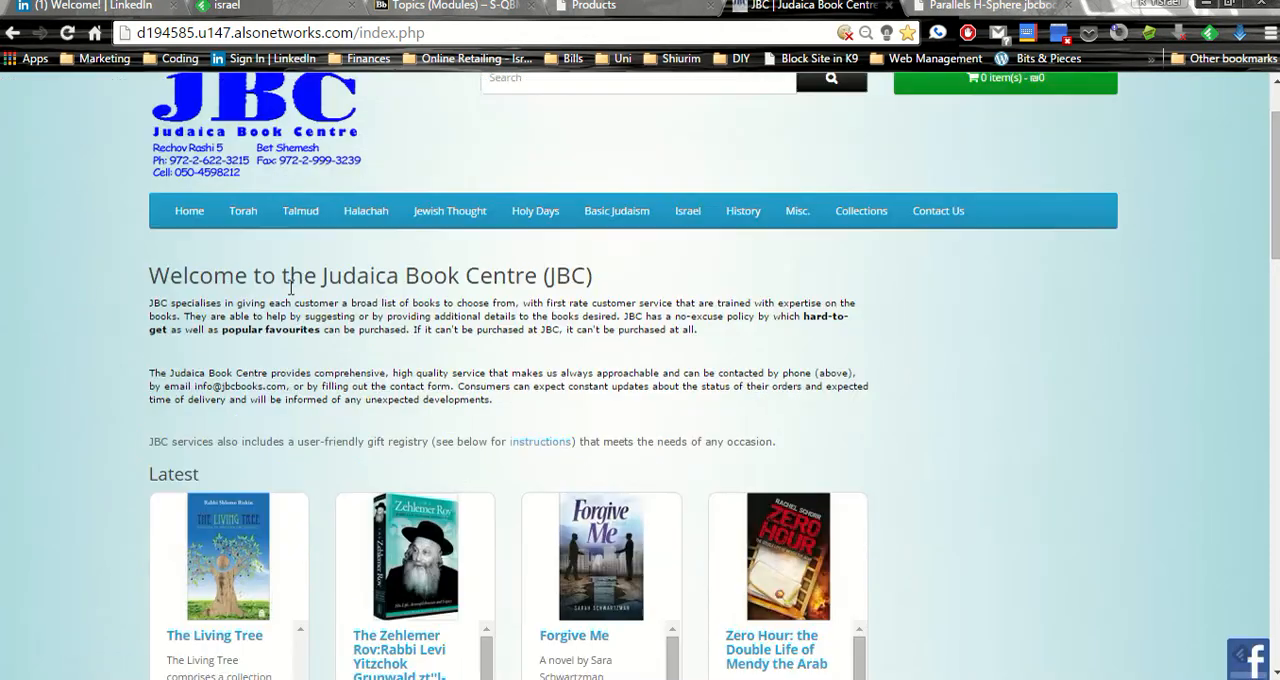
mouse_move(505, 224)
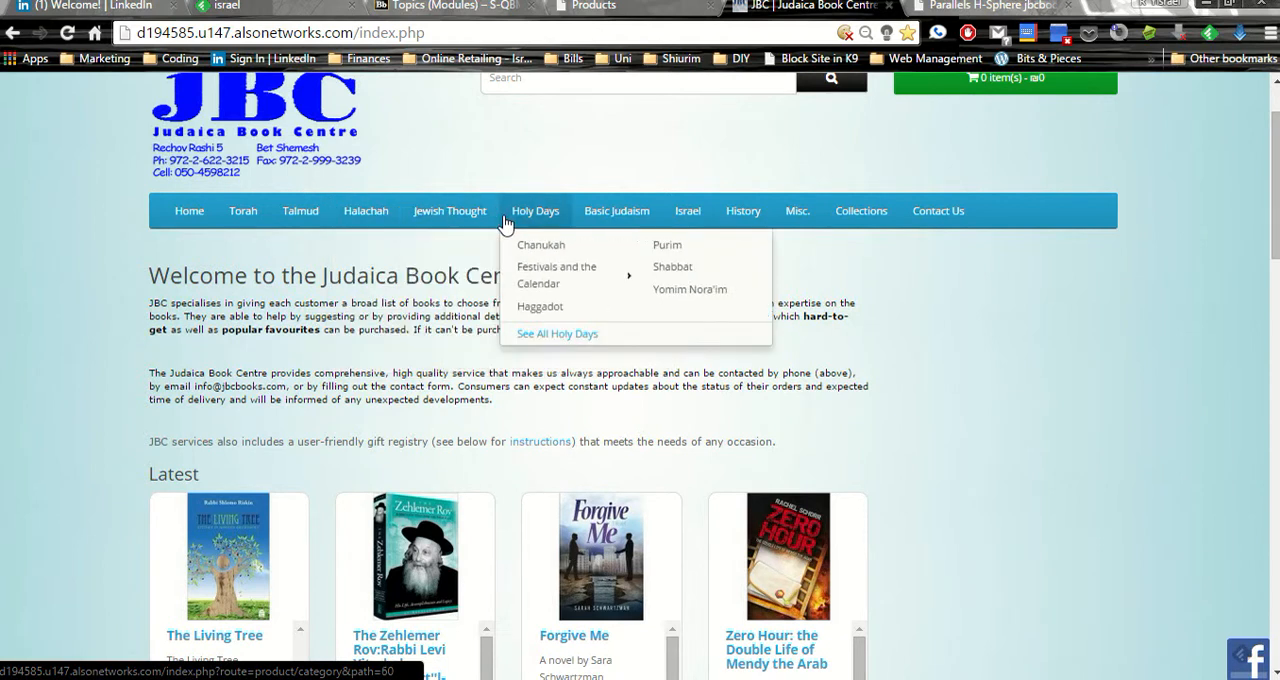
Return to the product form and assign the product to the Holy Days > Haggadot category
click(600, 8)
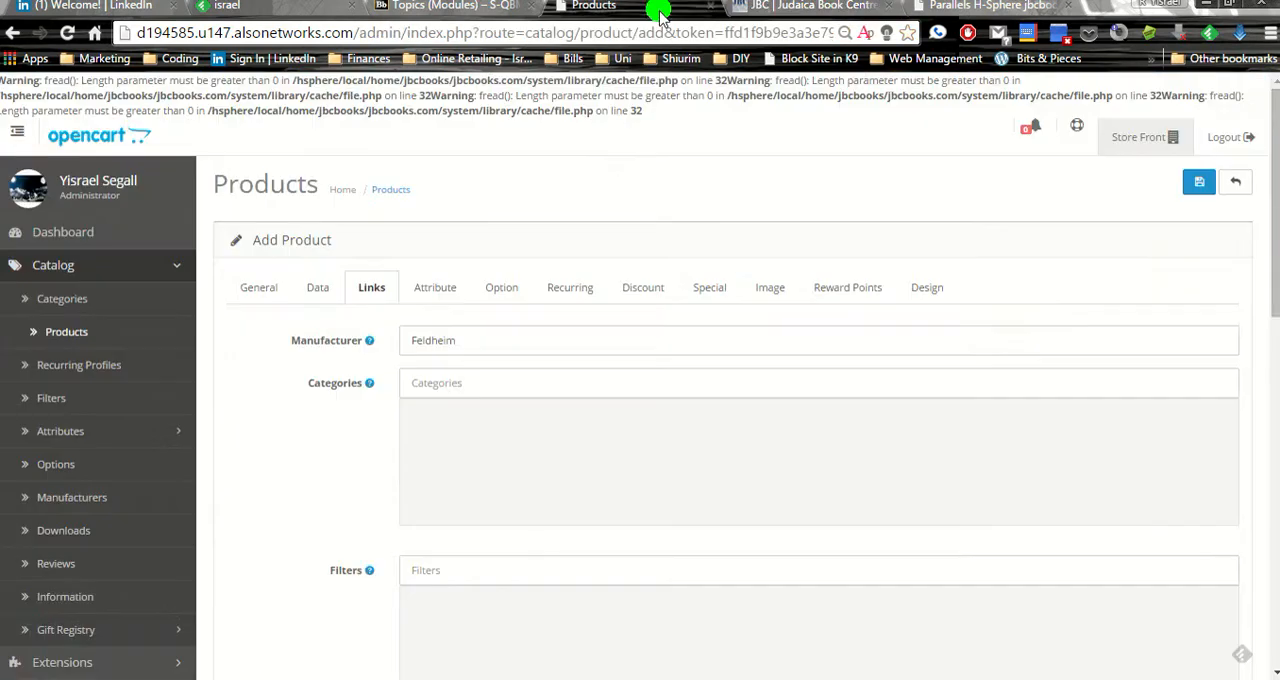
click(483, 388)
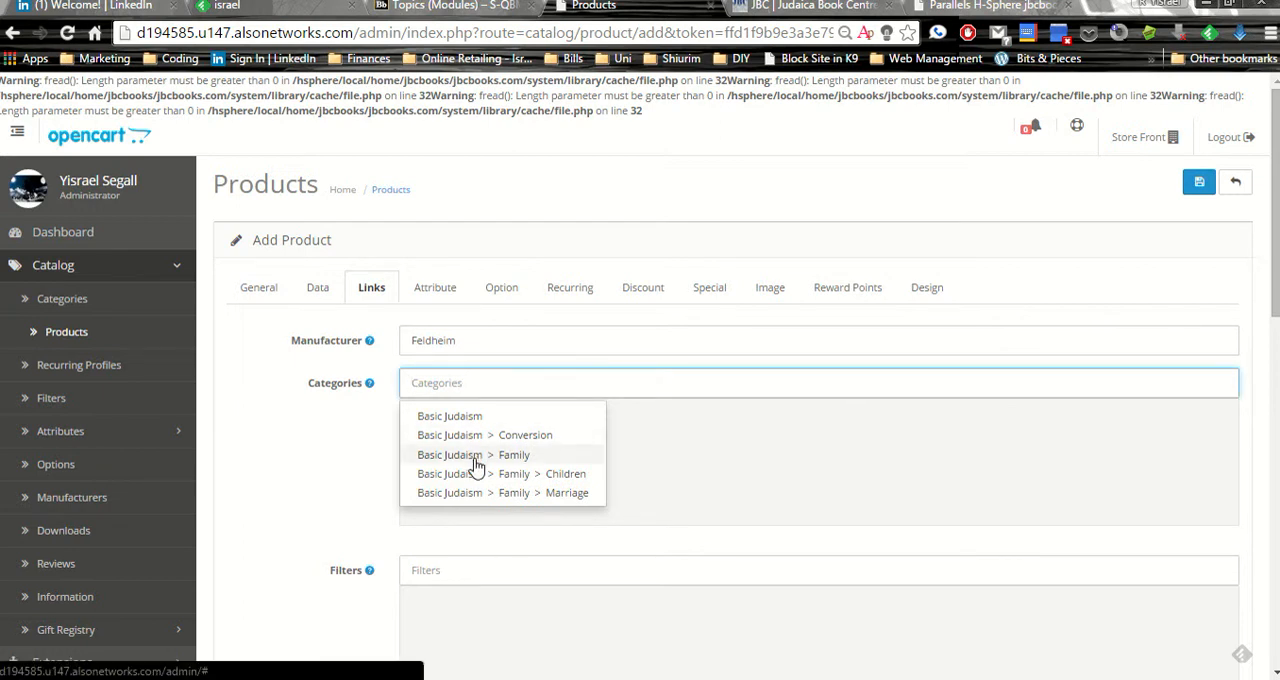
text(Hagg)
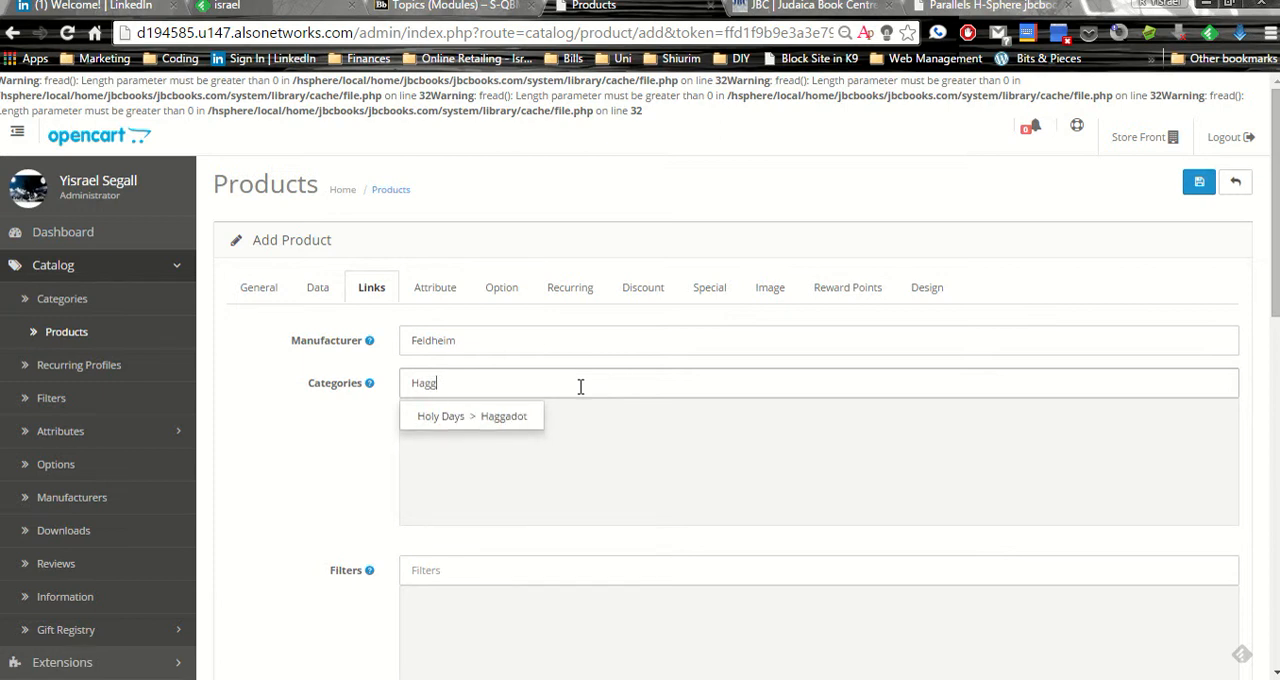
click(528, 420)
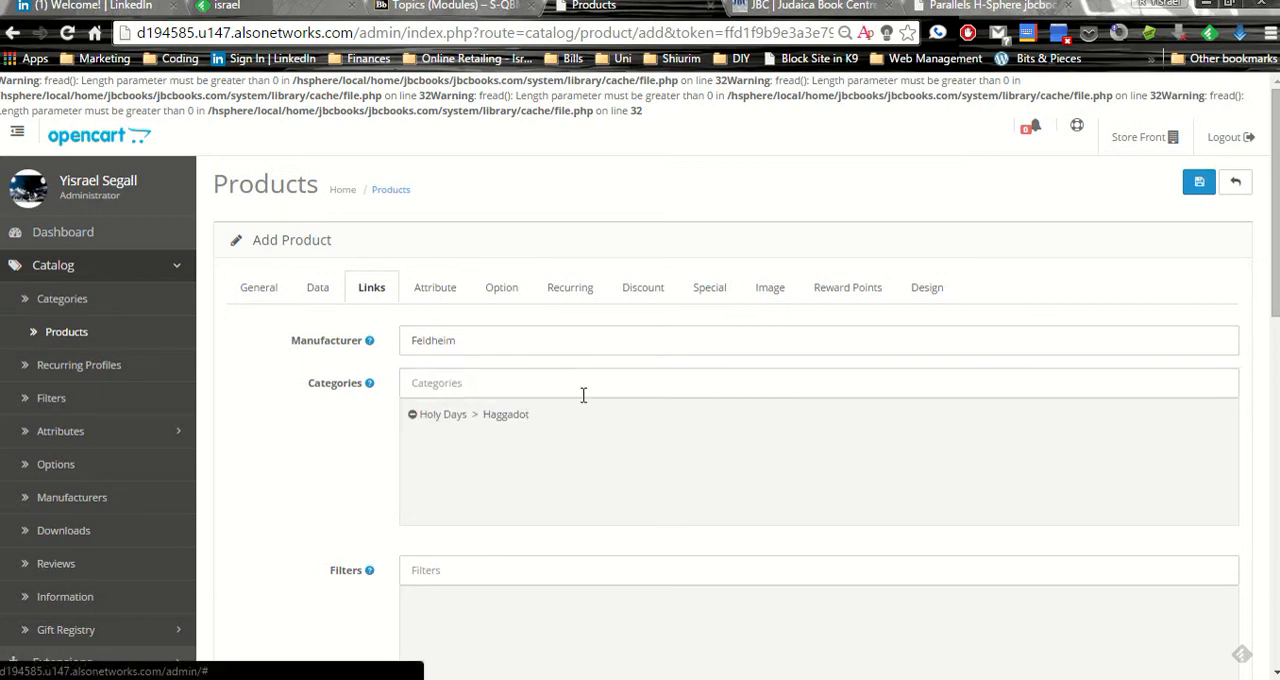
Add the Halachah > Chofetz Chaim category to the product and remove it again
text(Chafetz)
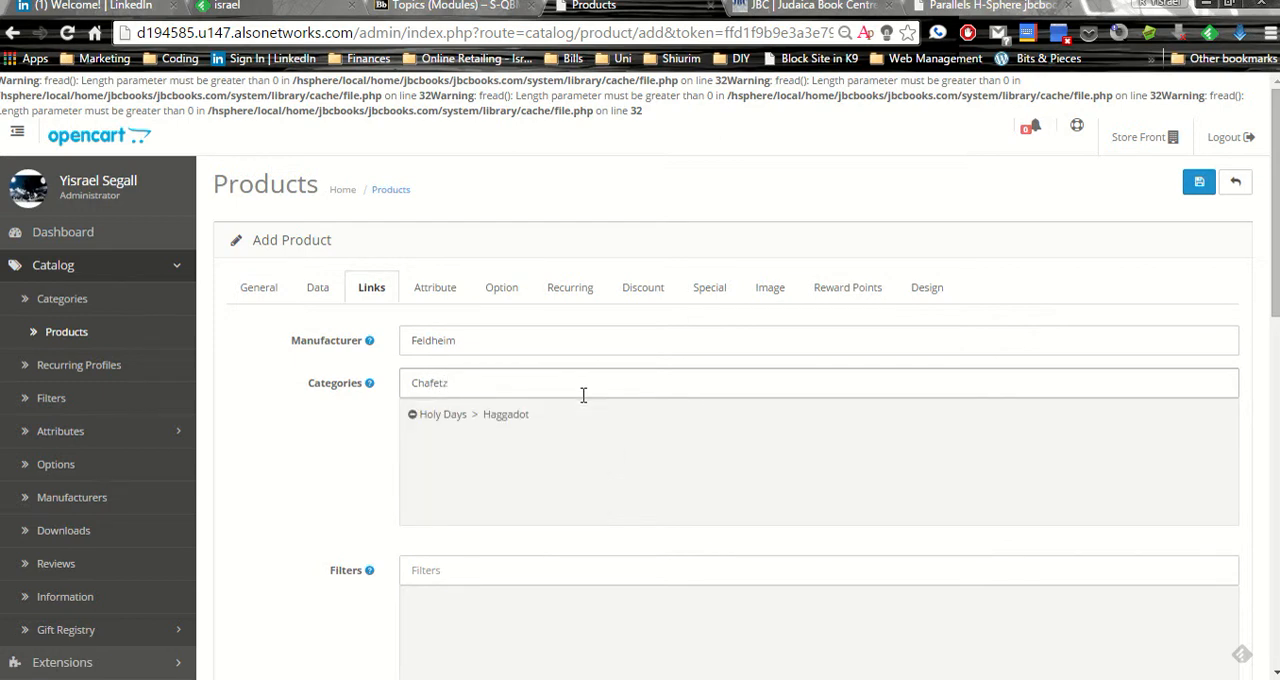
text(e)
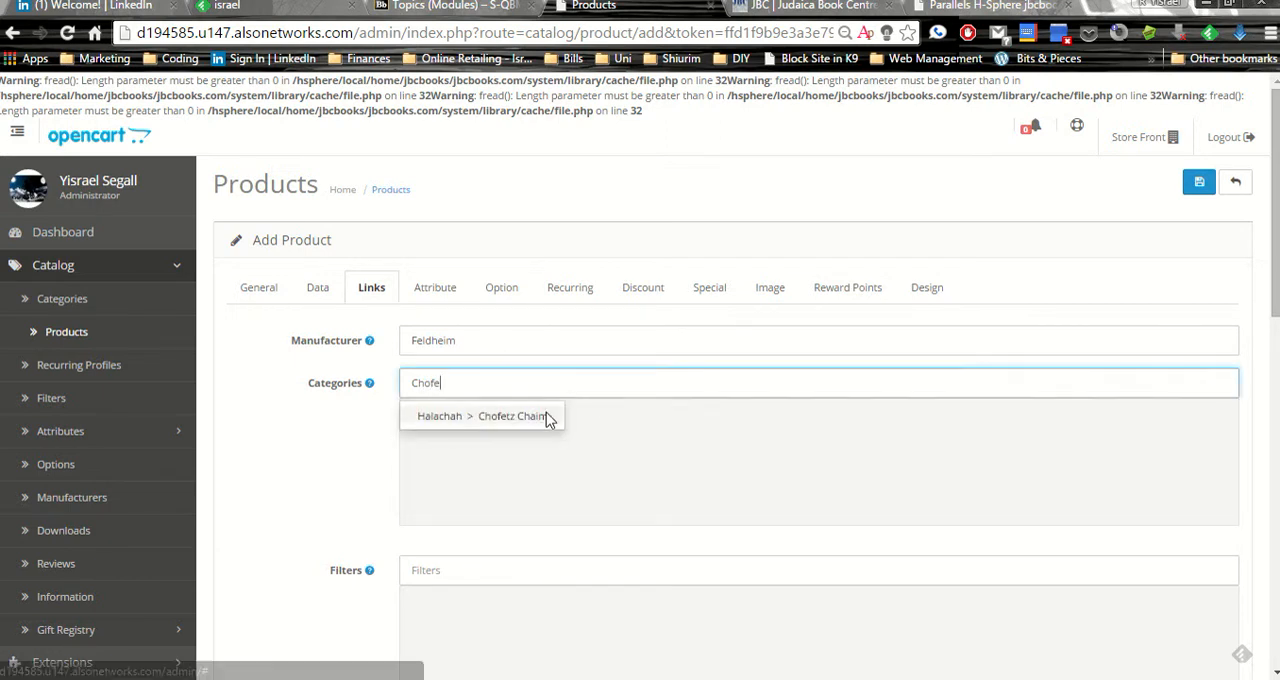
click(547, 417)
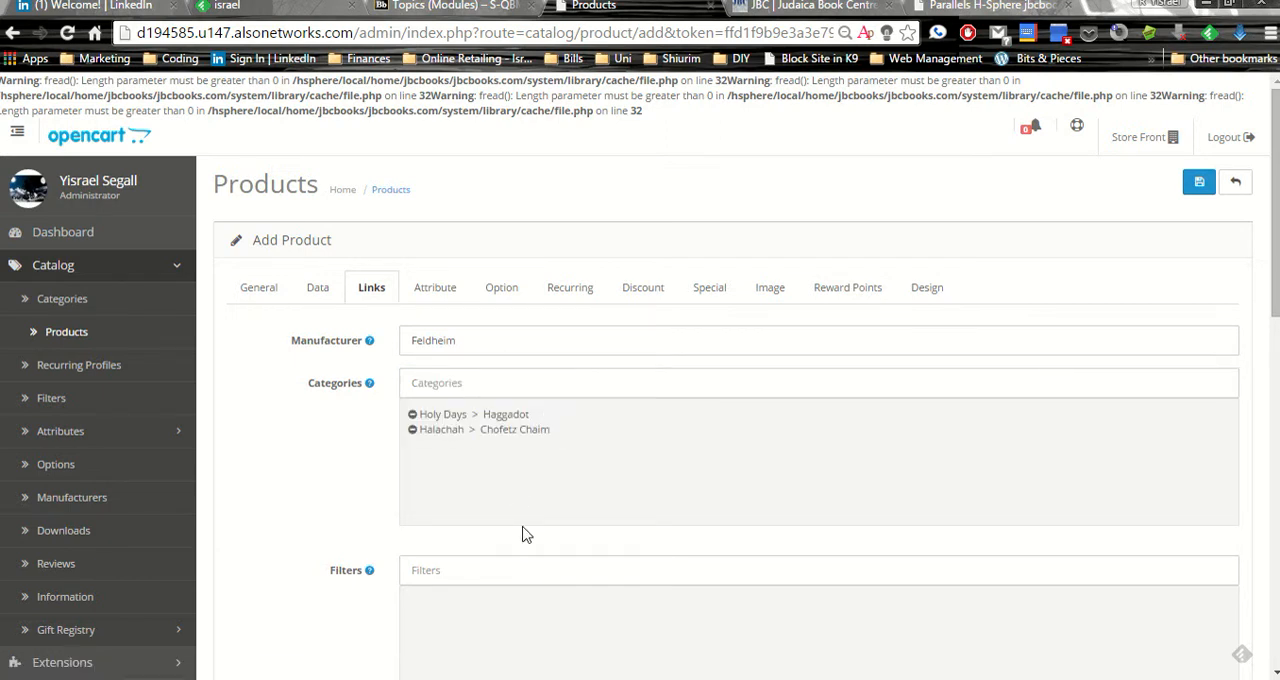
click(413, 430)
Examine the filters, stores, downloads and related products fields in the product's link settings
scroll(329, 520, down, 2)
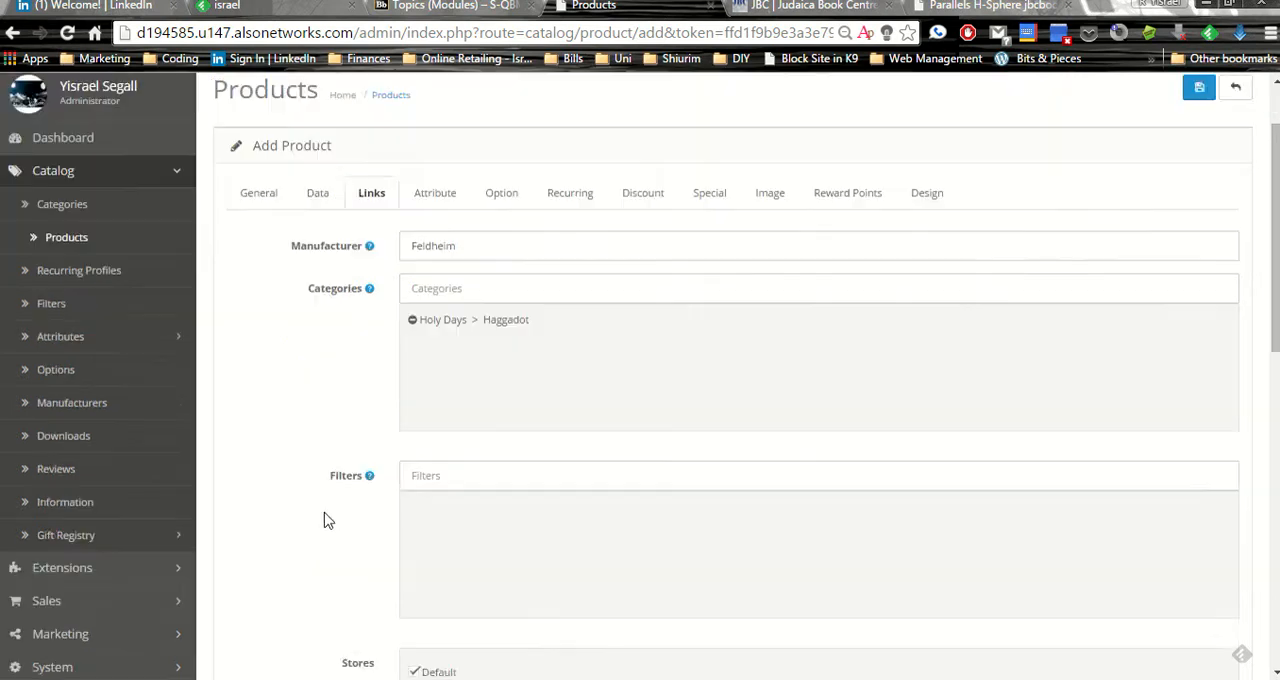
click(455, 380)
text(d)
key(BackSpace)
scroll(466, 420, down, 5)
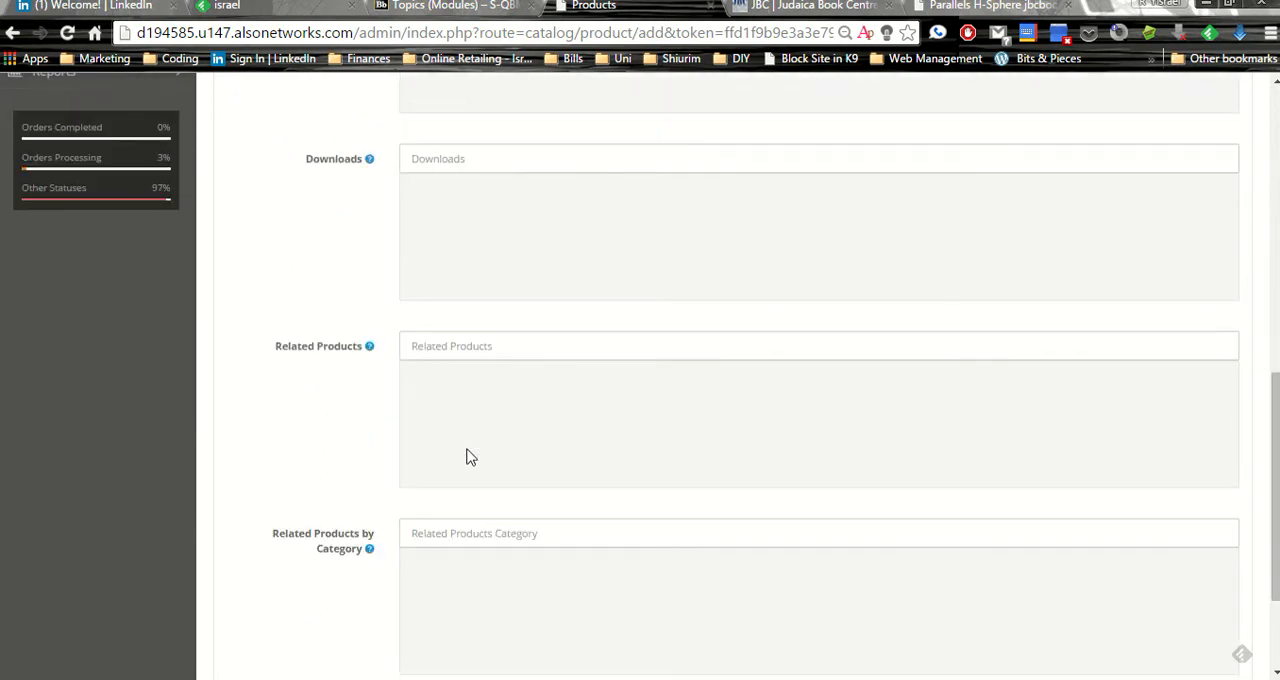
scroll(466, 458, down, 2)
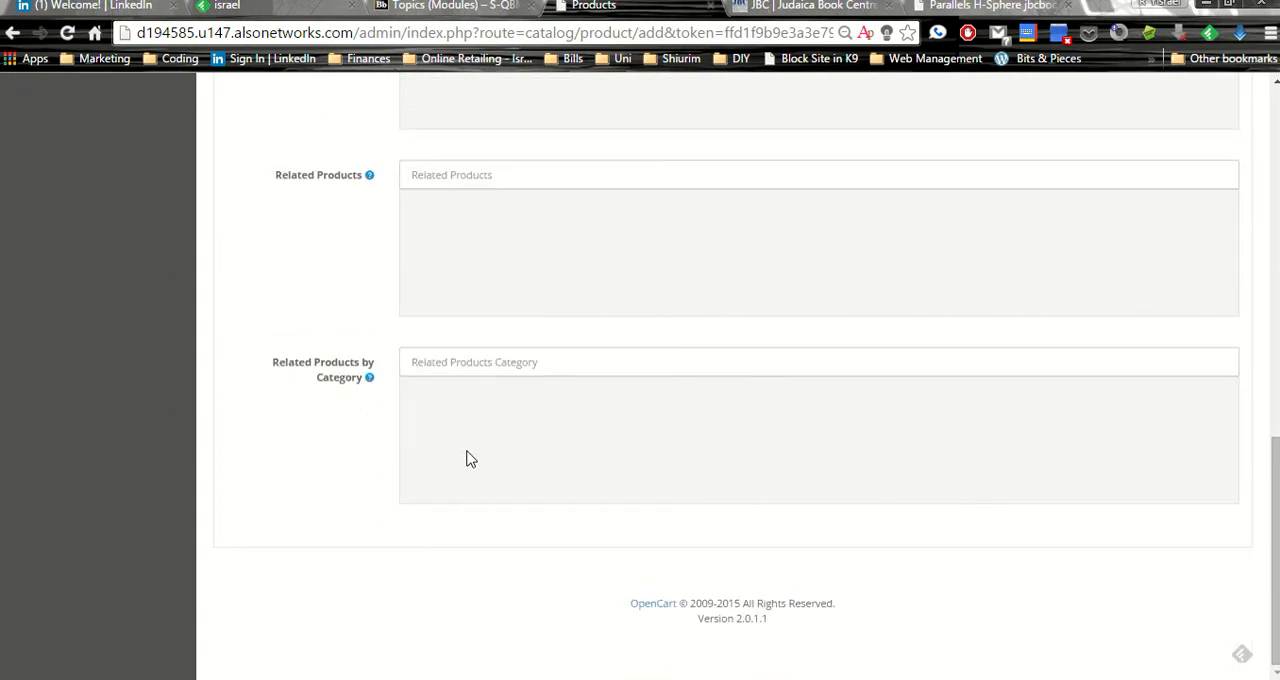
Open the product's attribute settings, and view the publishing specification of The Zehlemer Rov on the storefront for comparison
scroll(471, 459, up, 10)
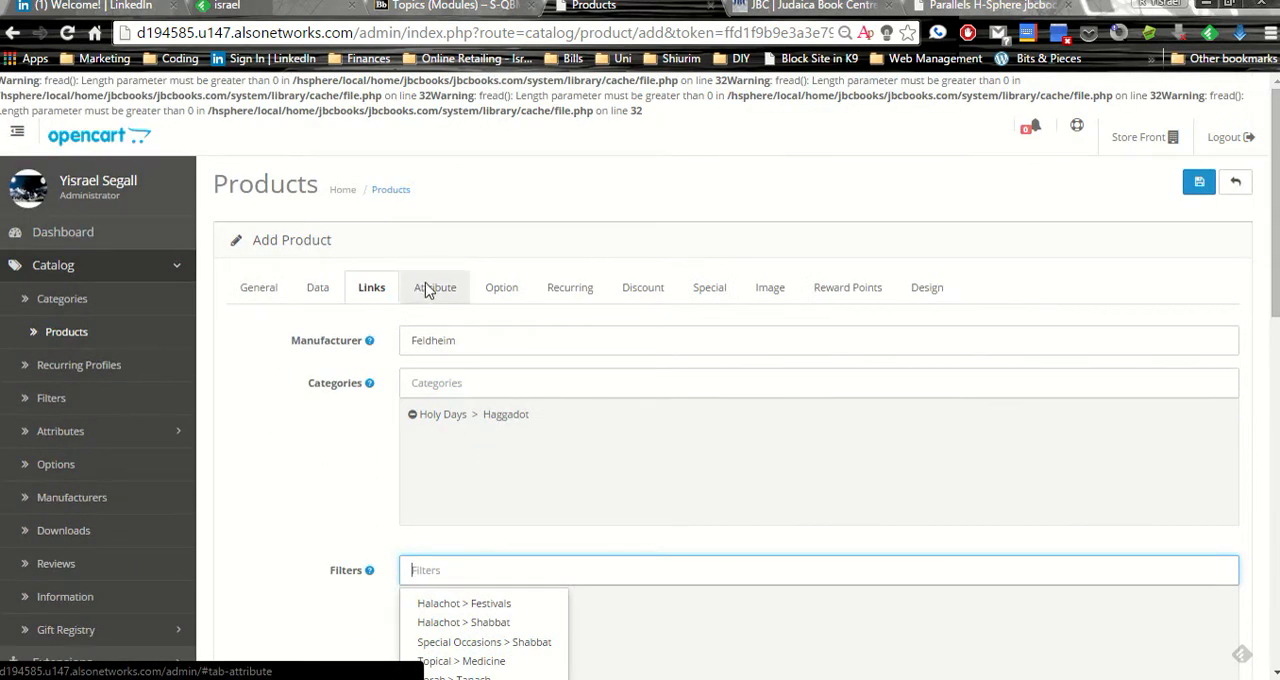
click(430, 288)
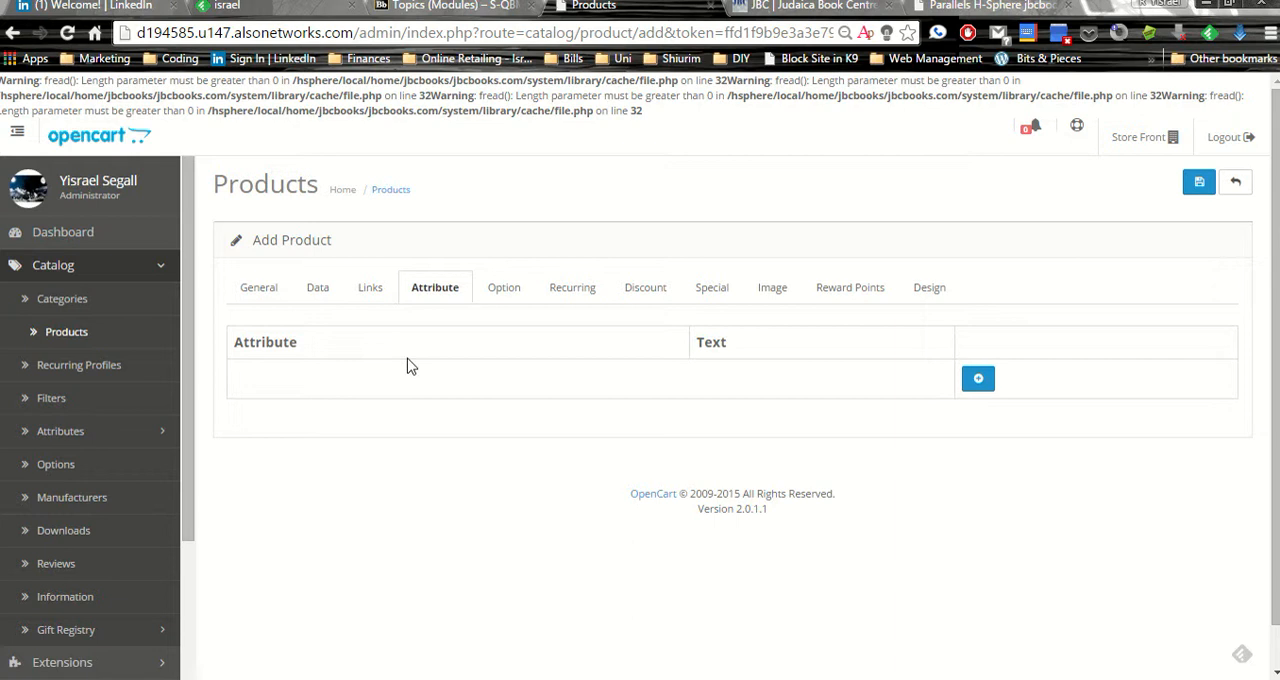
click(810, 6)
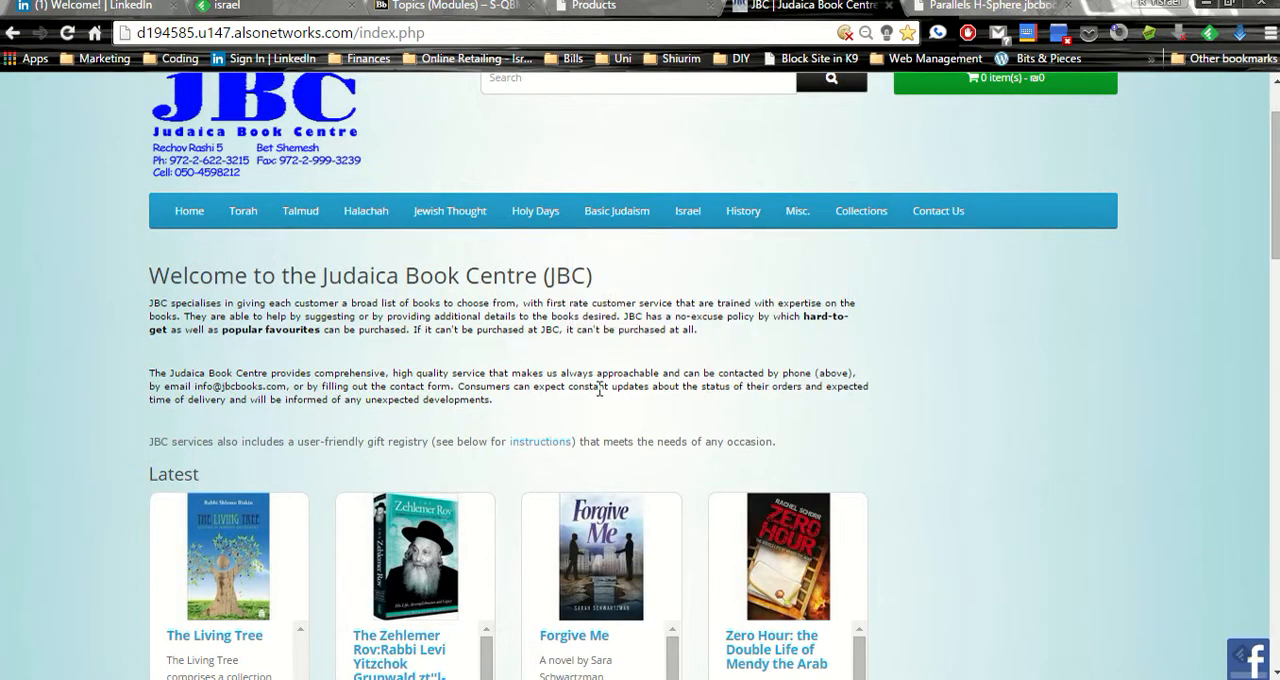
scroll(600, 390, down, 3)
scroll(380, 376, down, 5)
click(590, 510)
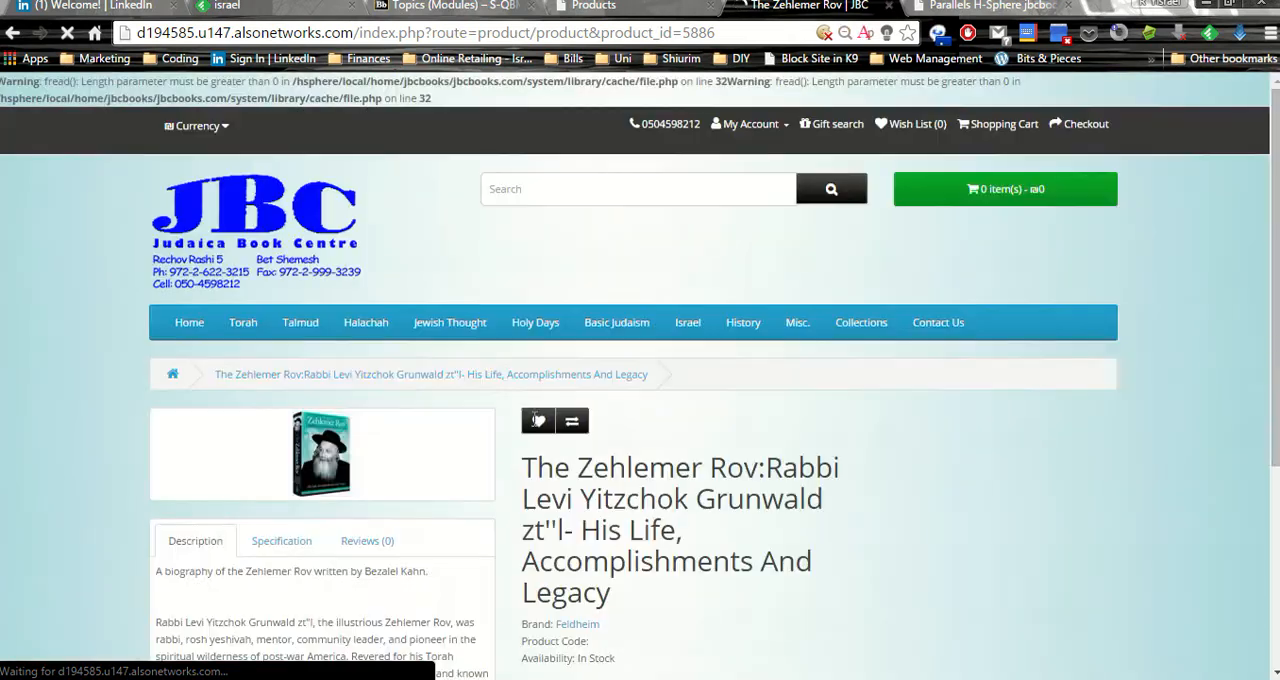
scroll(287, 410, down, 2)
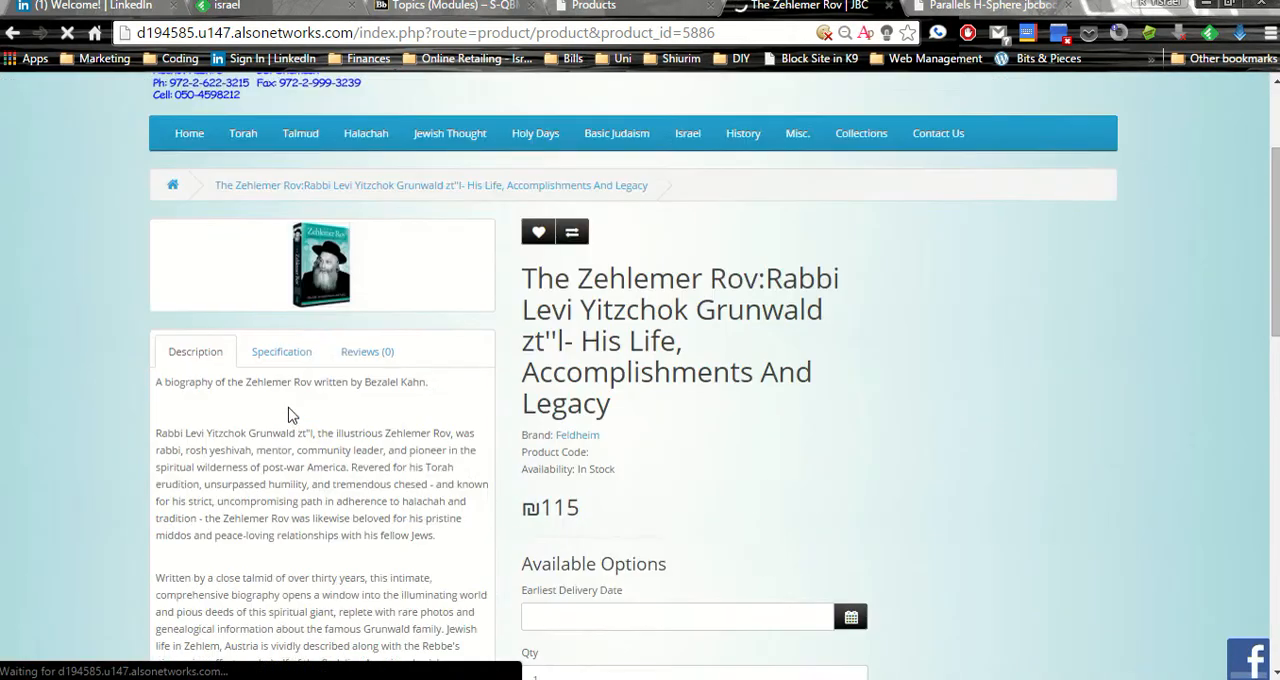
click(268, 356)
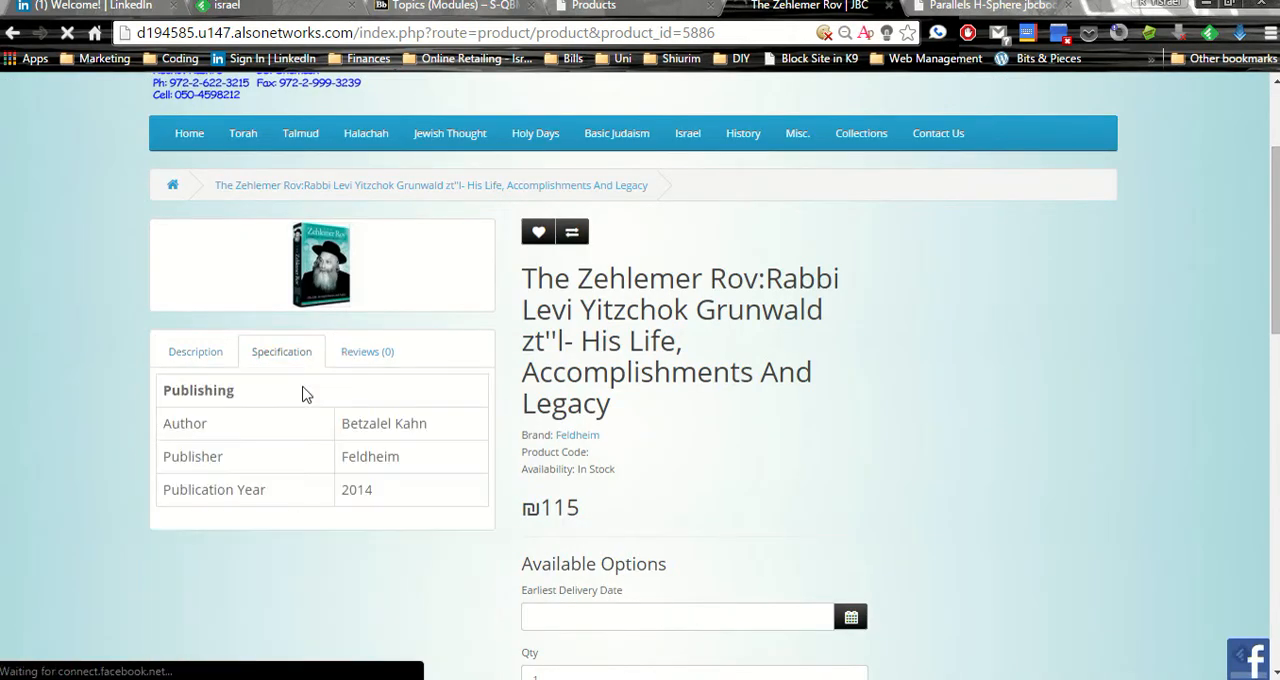
scroll(240, 420, down, 1)
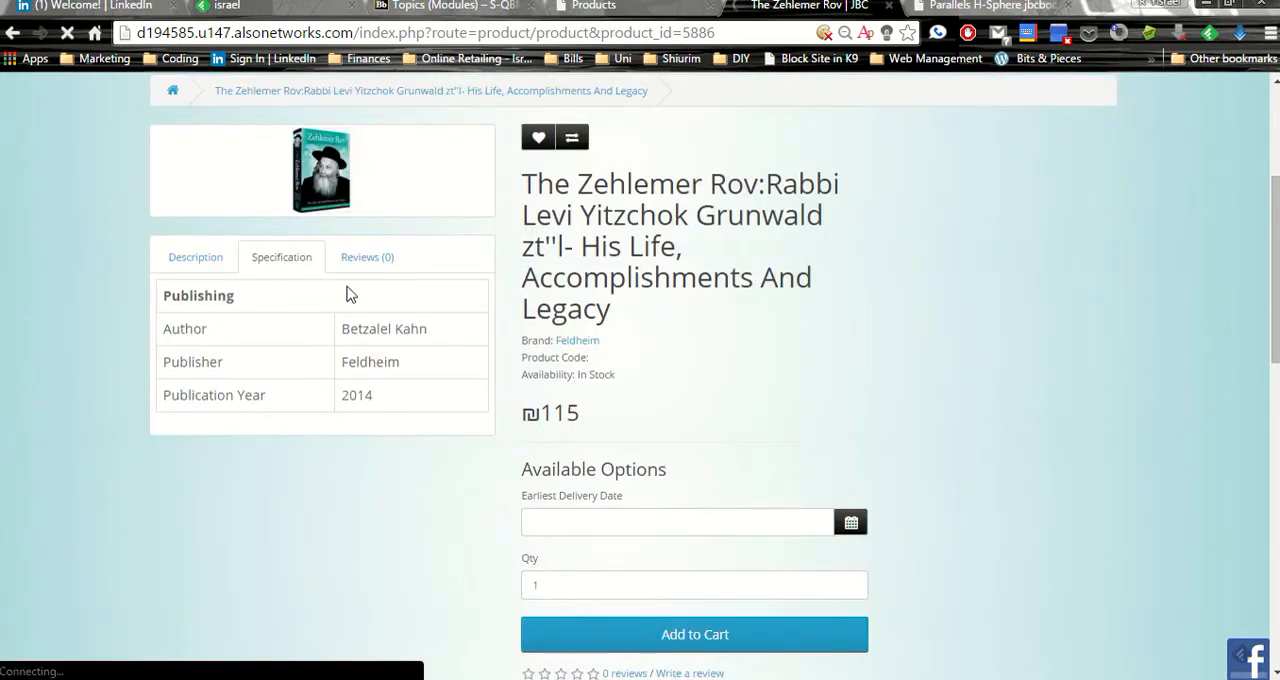
Return to the product form and add a Publisher attribute with the text Artscroll
click(590, 6)
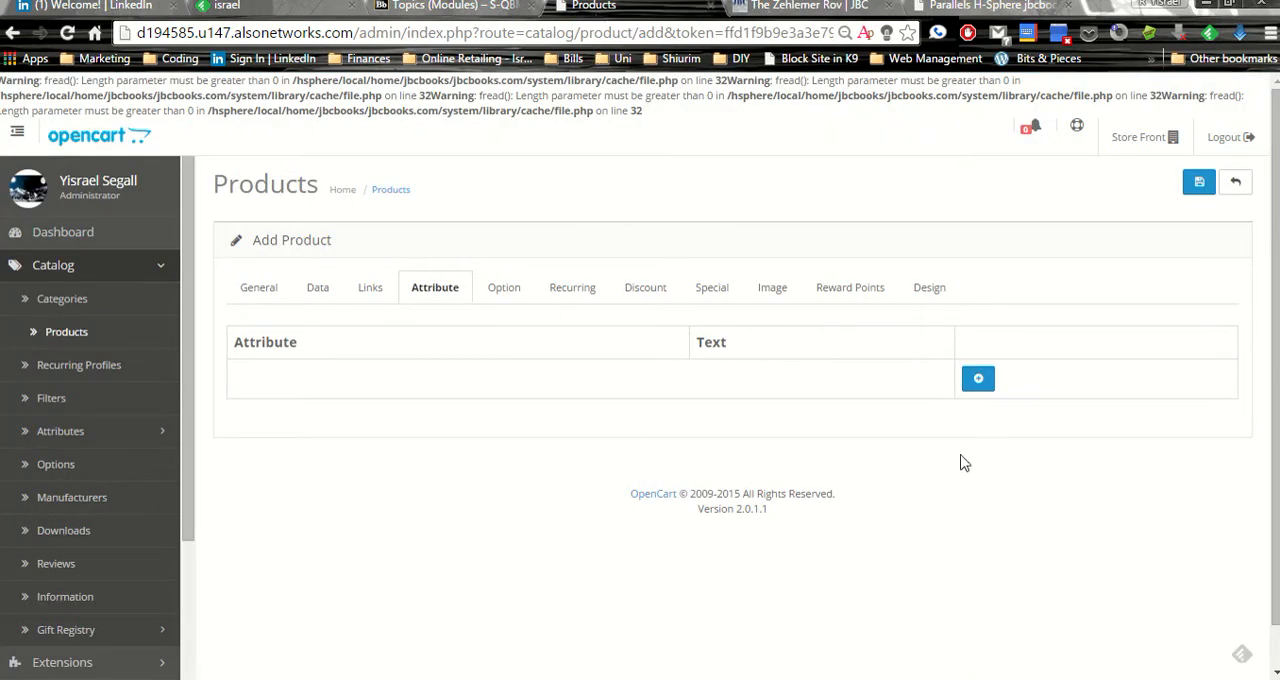
click(978, 378)
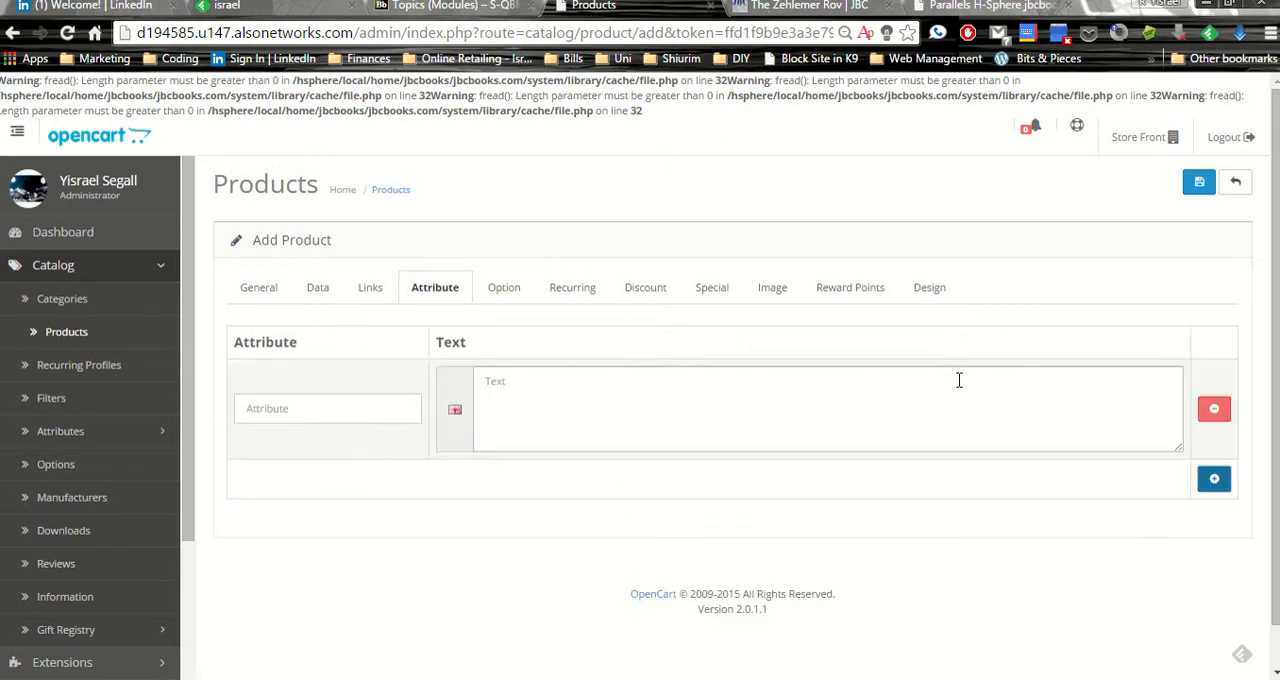
click(358, 400)
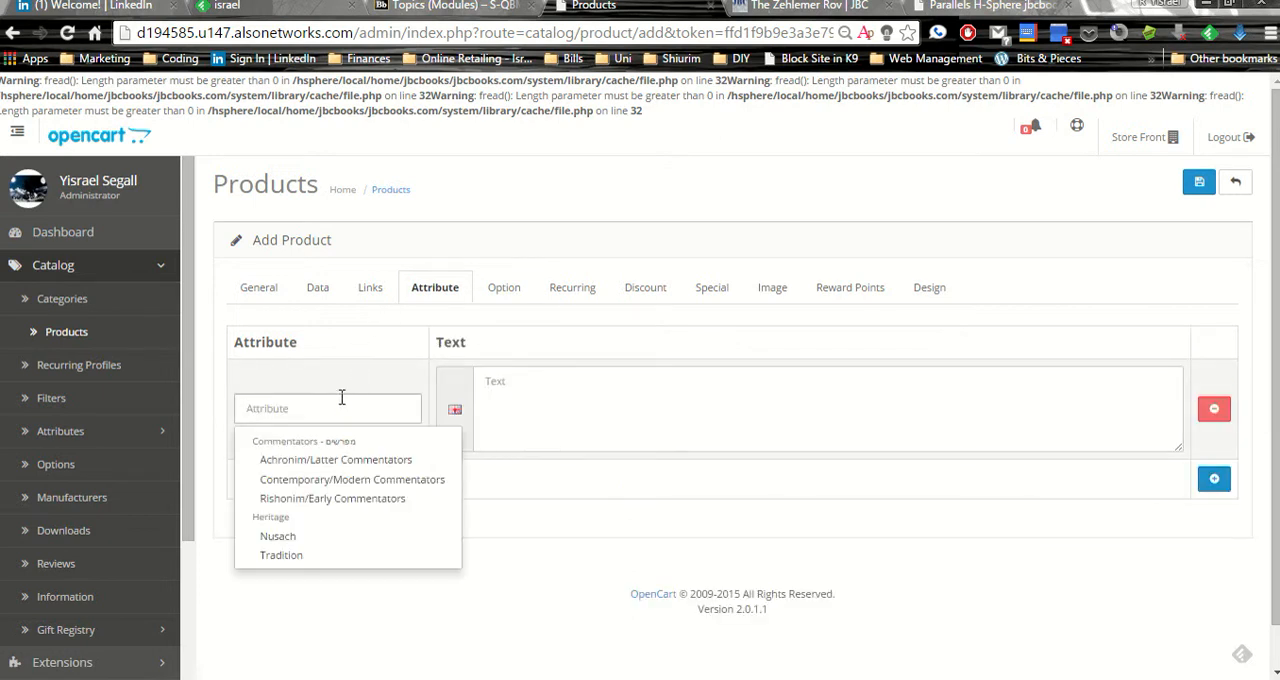
text(publi)
click(270, 480)
click(547, 394)
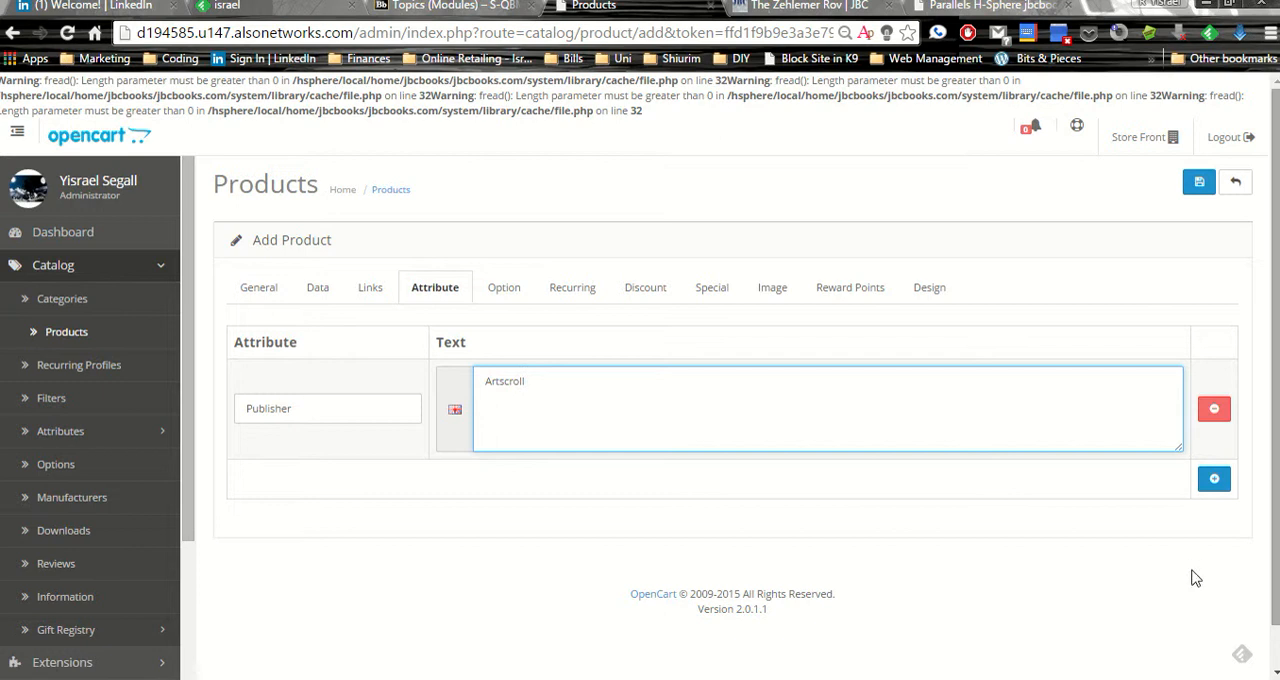
Add an Author attribute with its text left blank, and expand the catalog's attribute management entries
click(1212, 479)
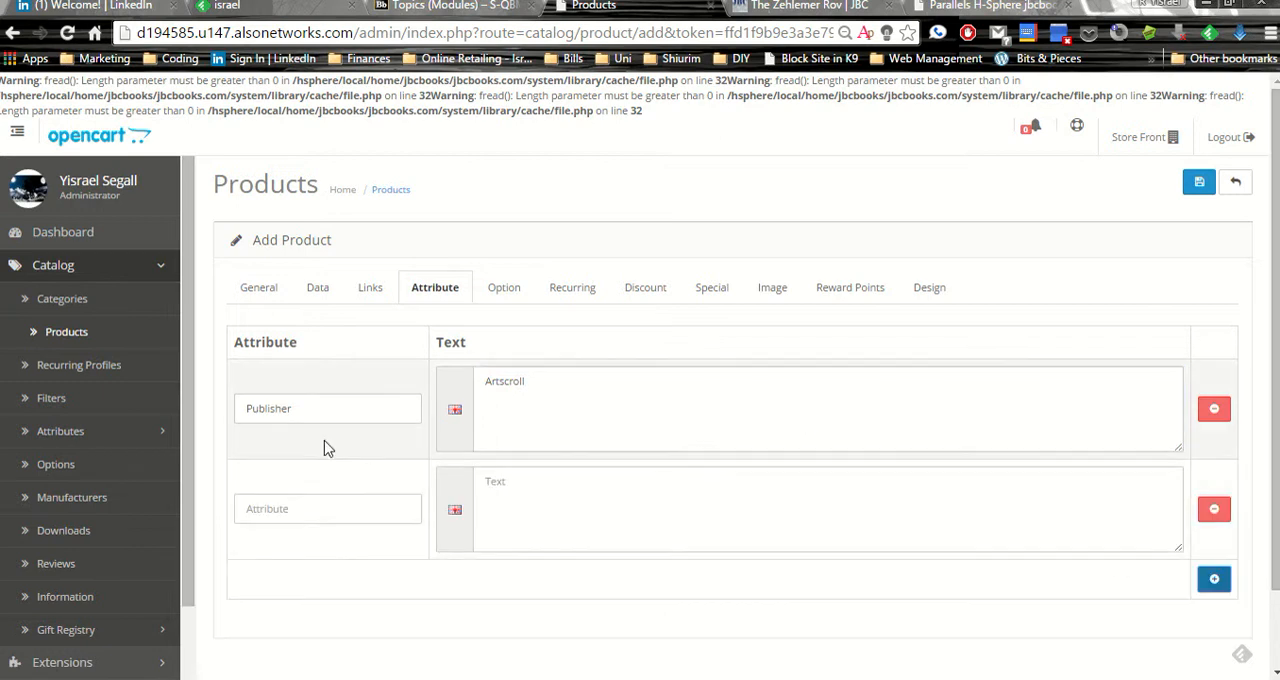
click(346, 507)
text(author)
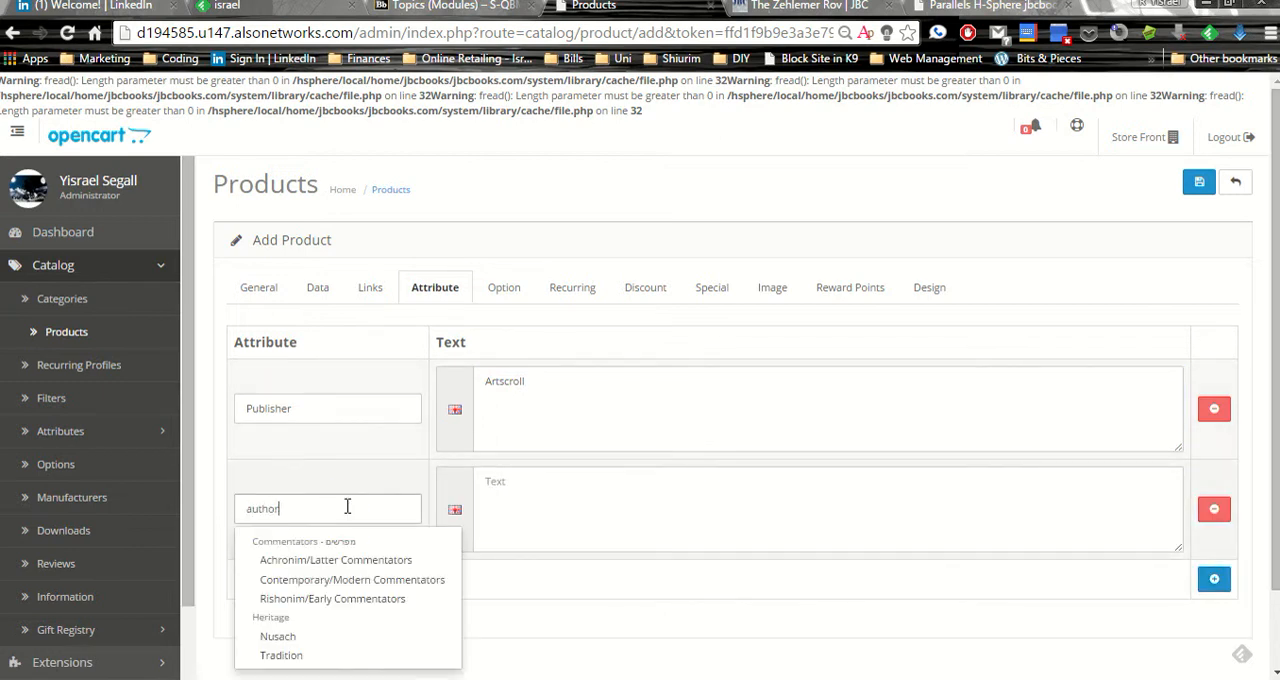
click(276, 561)
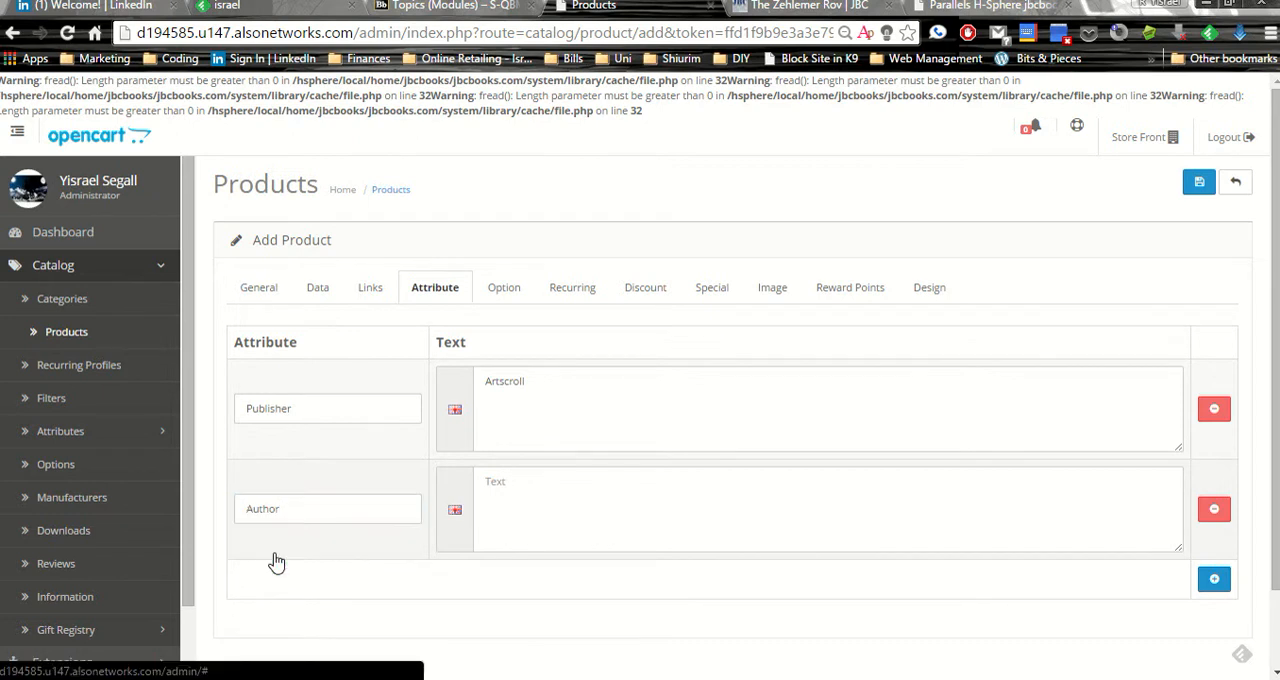
click(550, 532)
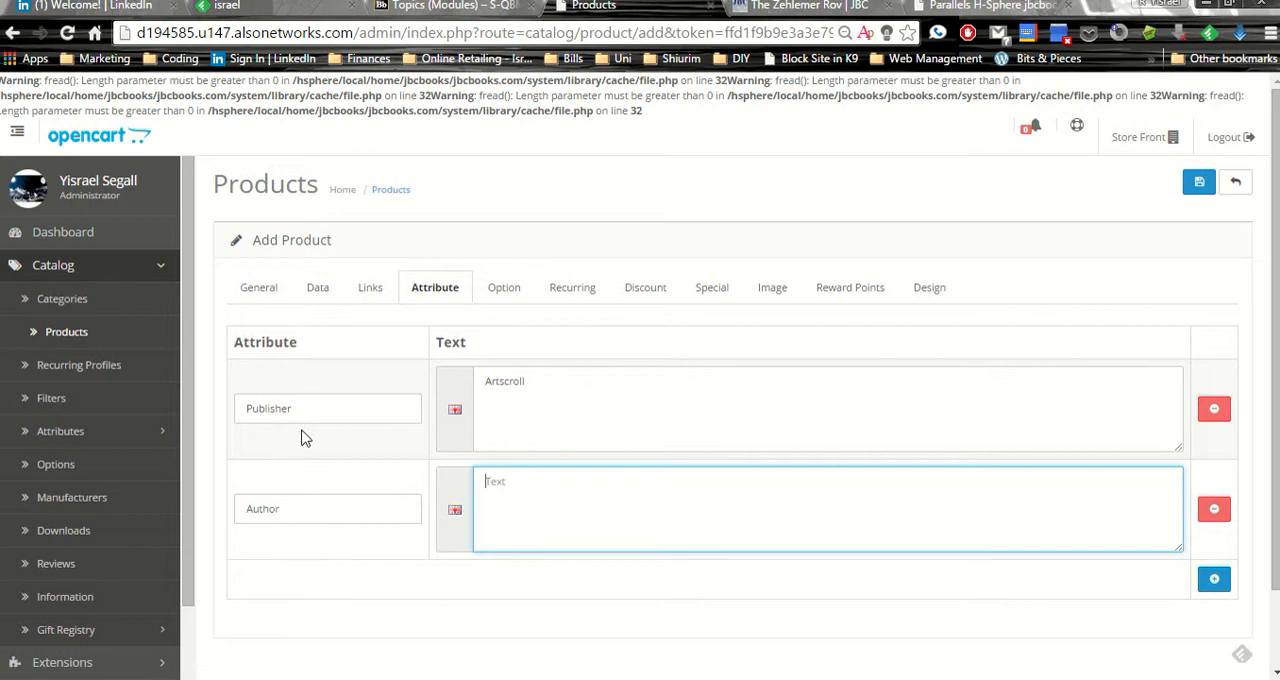
click(65, 431)
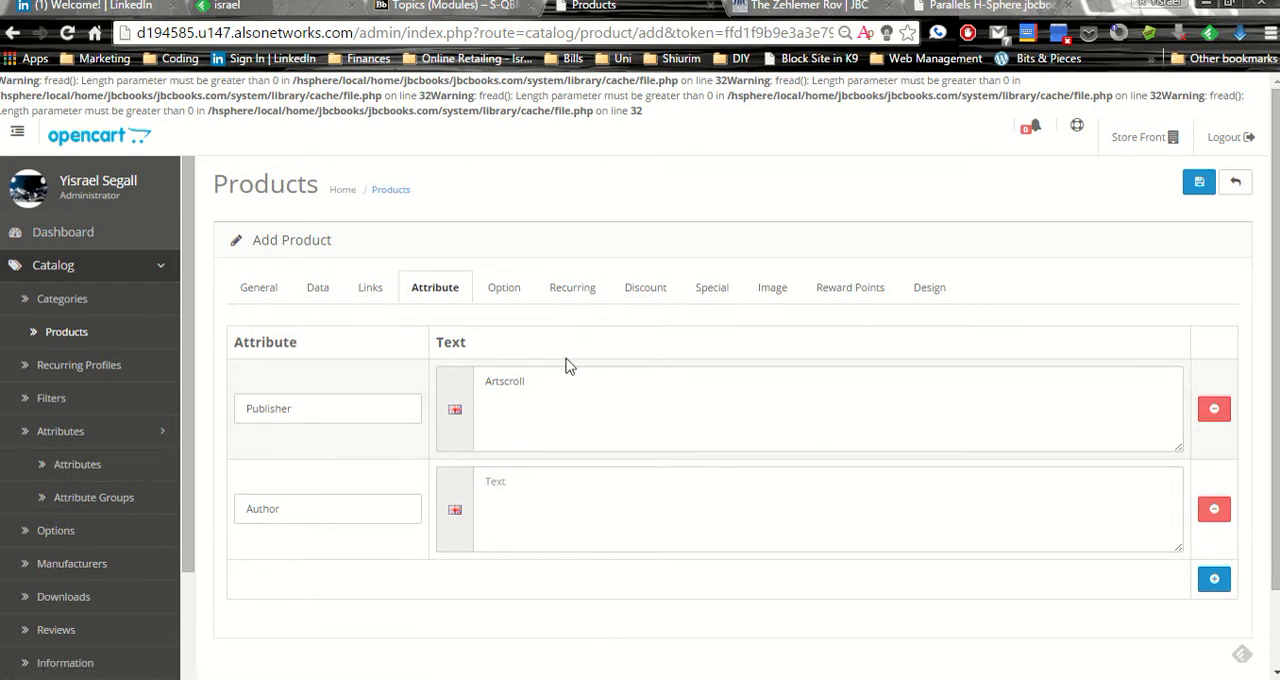
Add the Earliest Delivery Date option to the product and set it as required
click(490, 289)
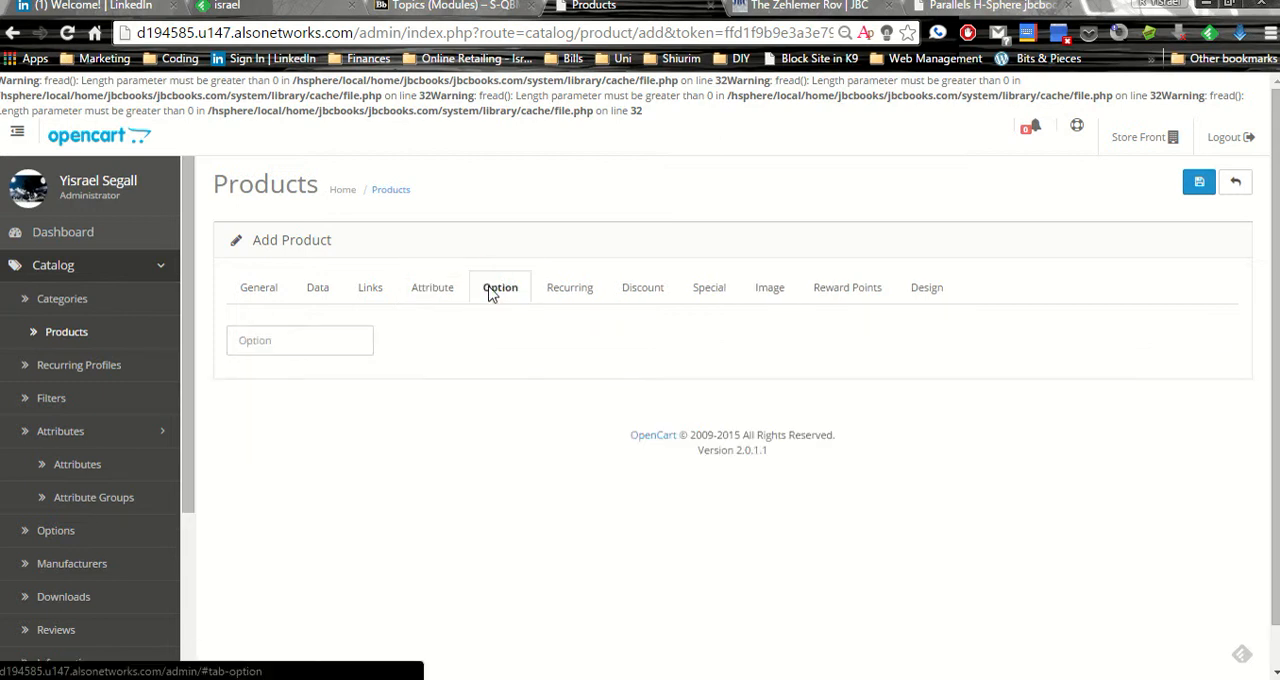
click(314, 341)
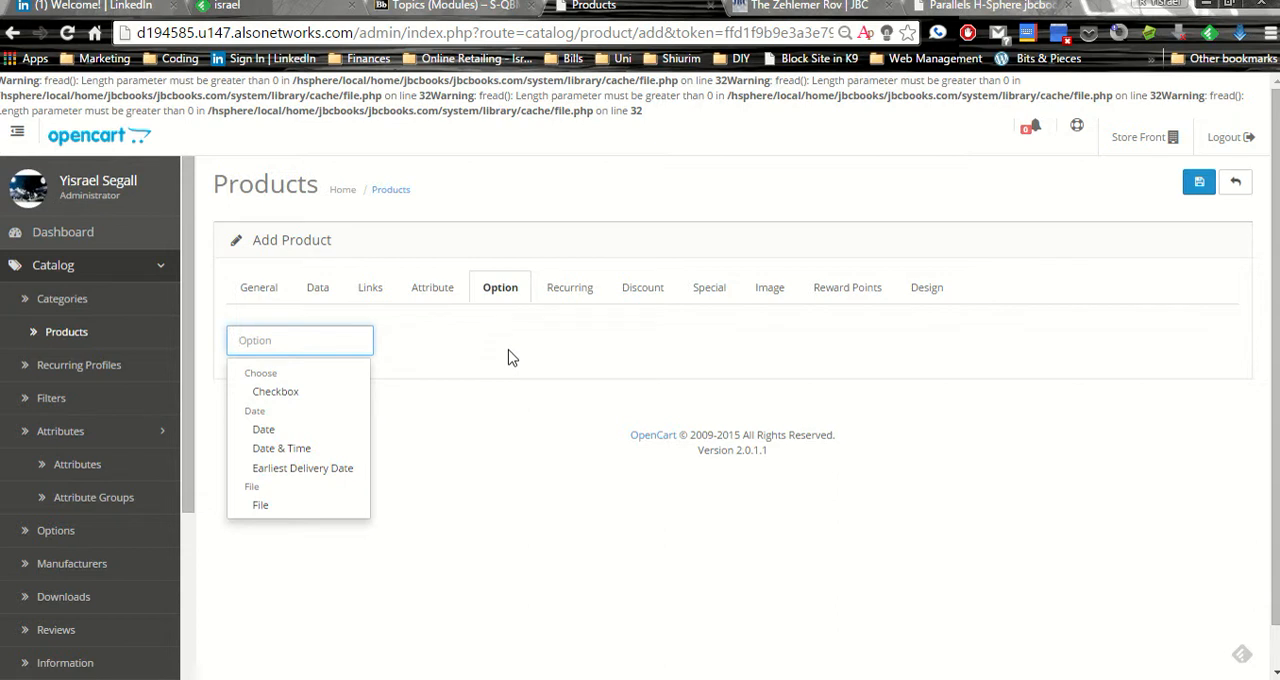
text(ear)
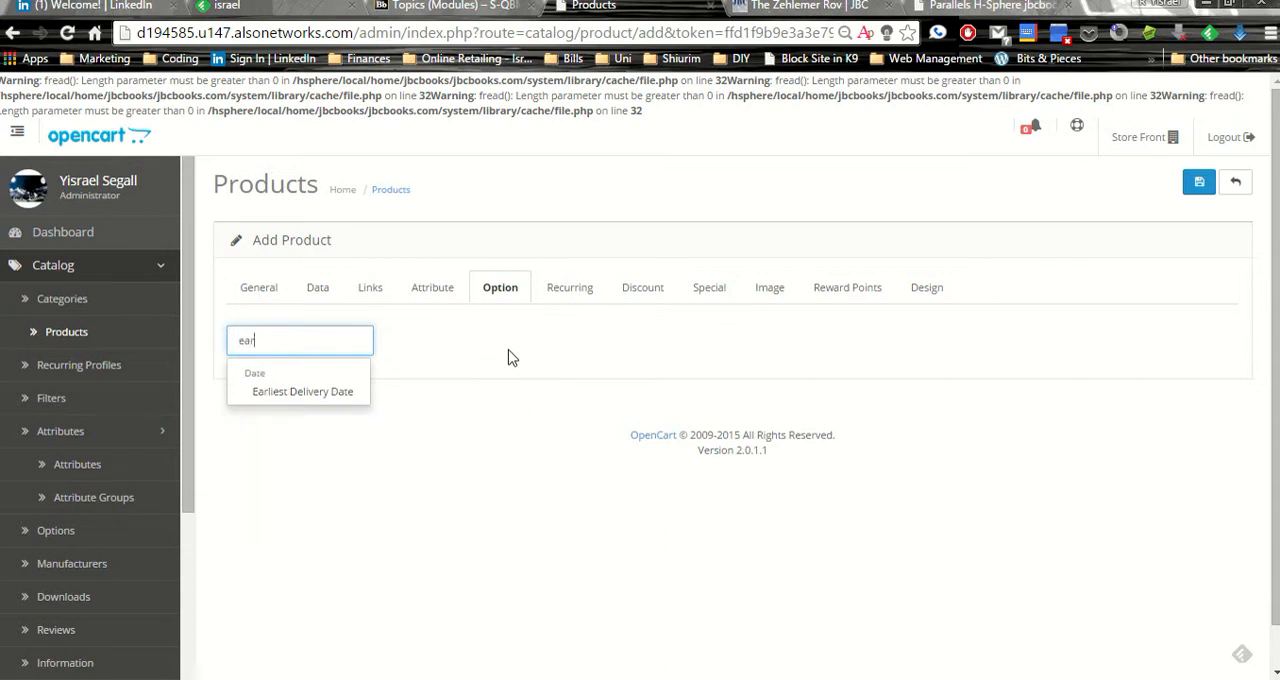
click(308, 394)
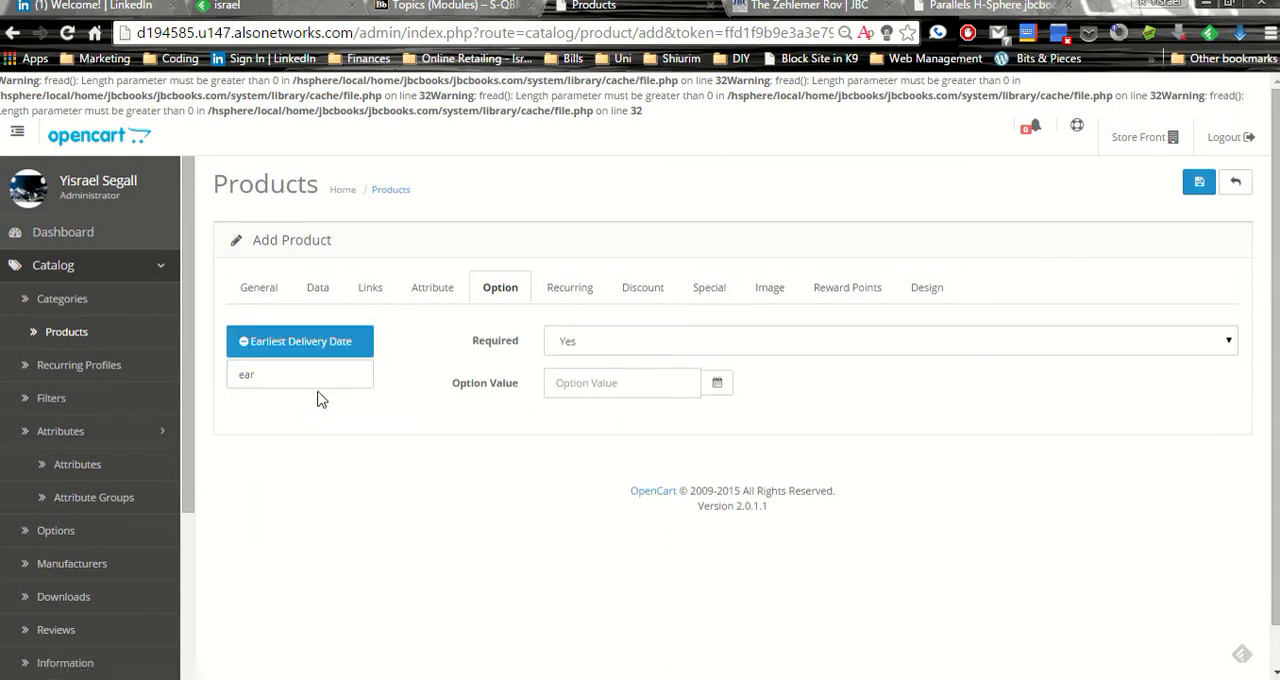
click(587, 348)
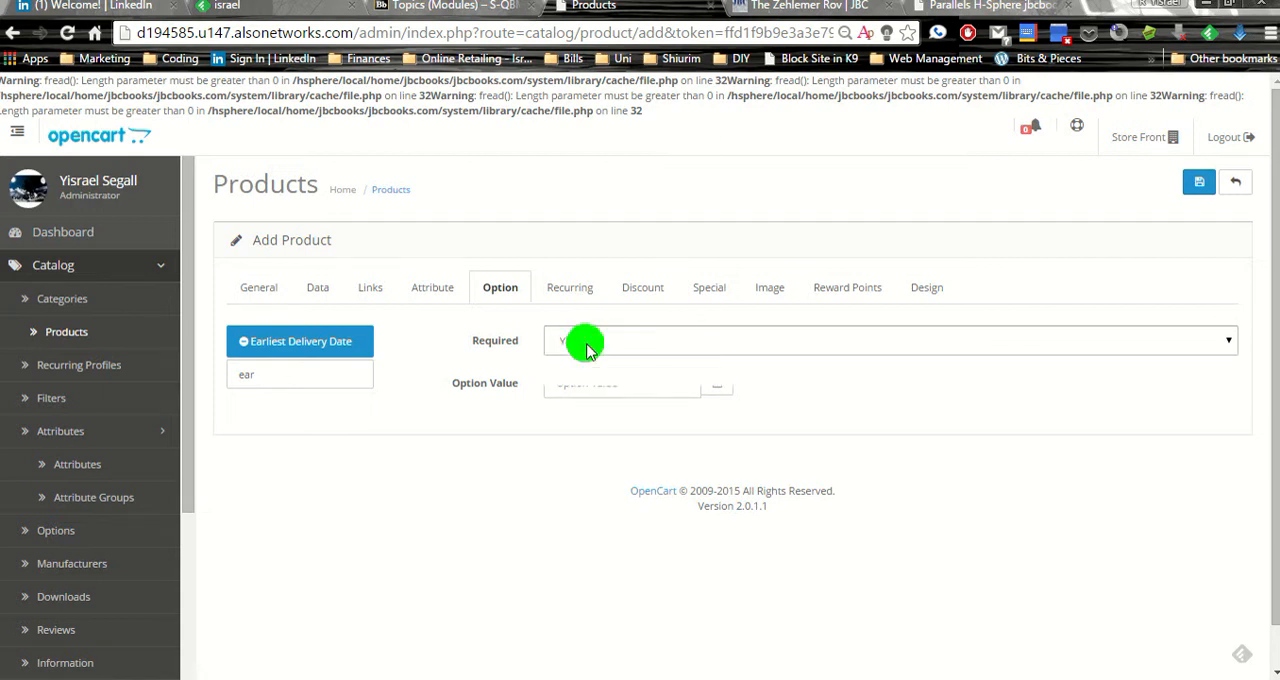
click(587, 362)
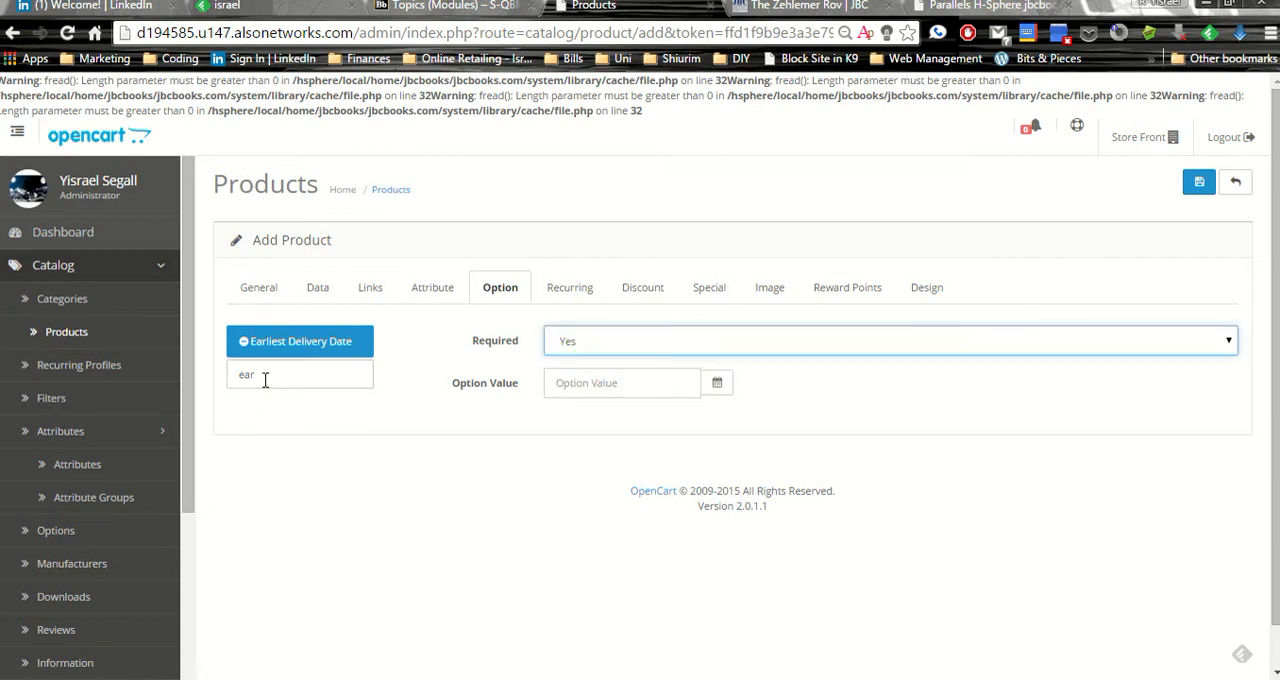
Add the Latest Delivery Date and Preferred Delivery Date options to the product
double_click(266, 374)
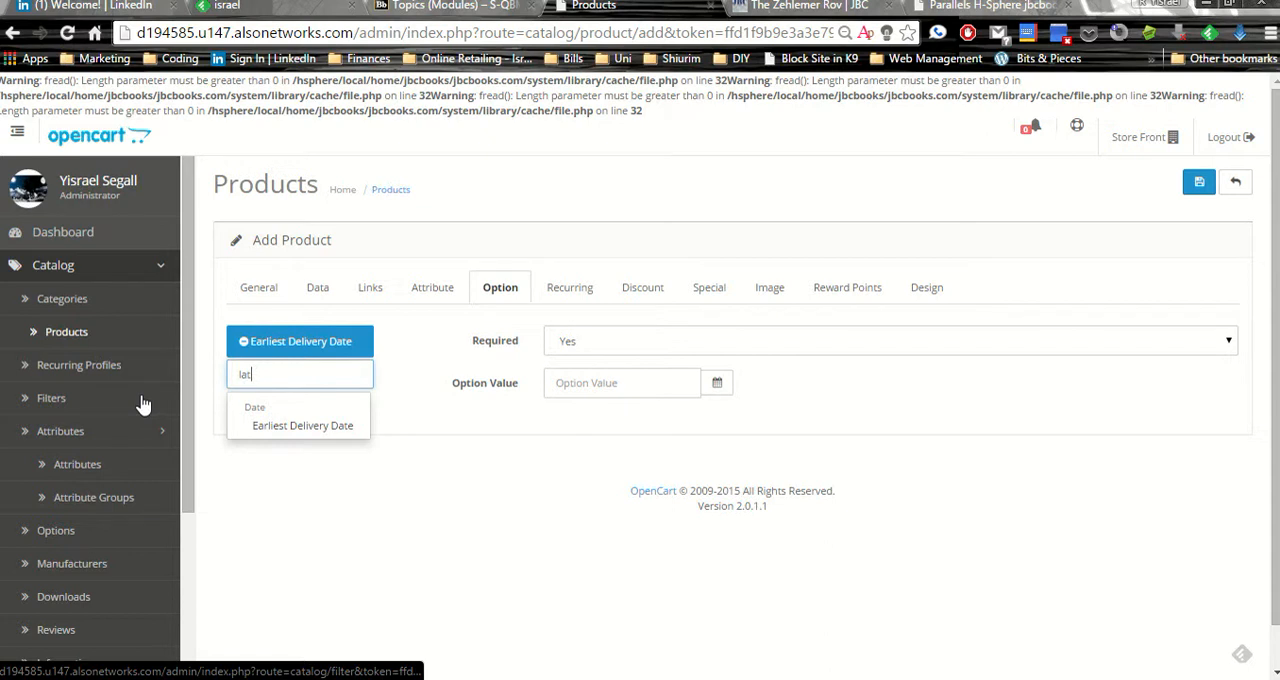
click(285, 426)
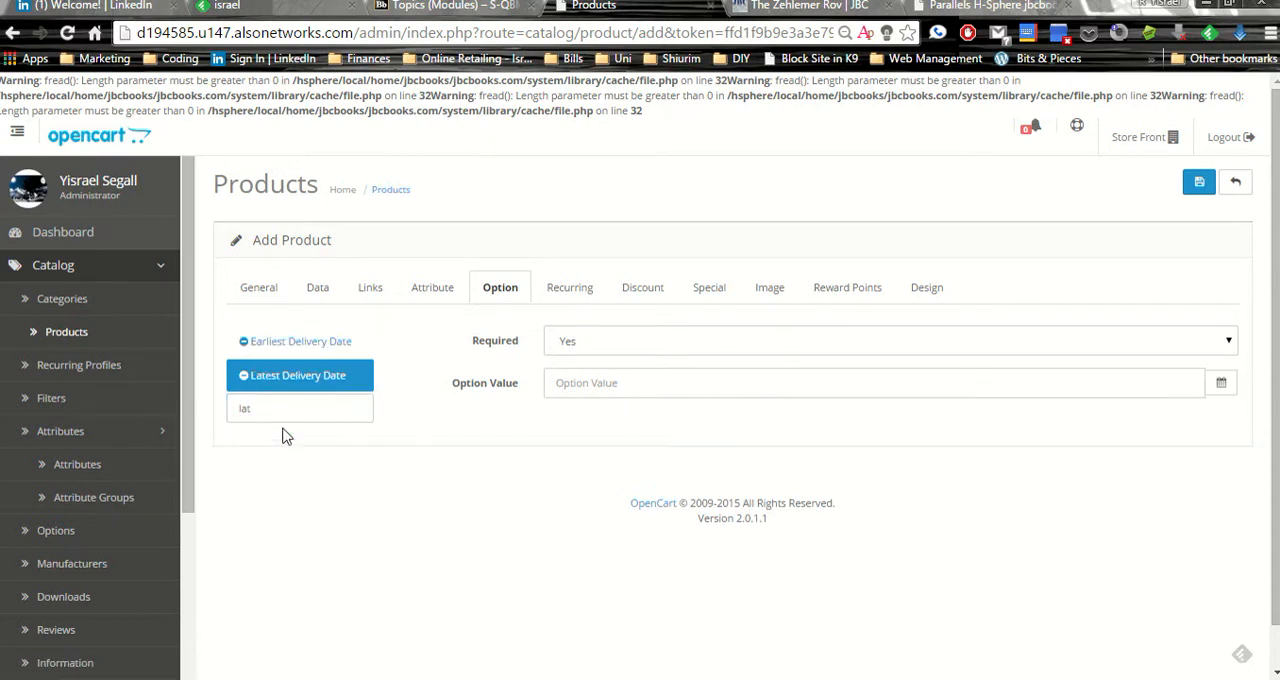
double_click(283, 414)
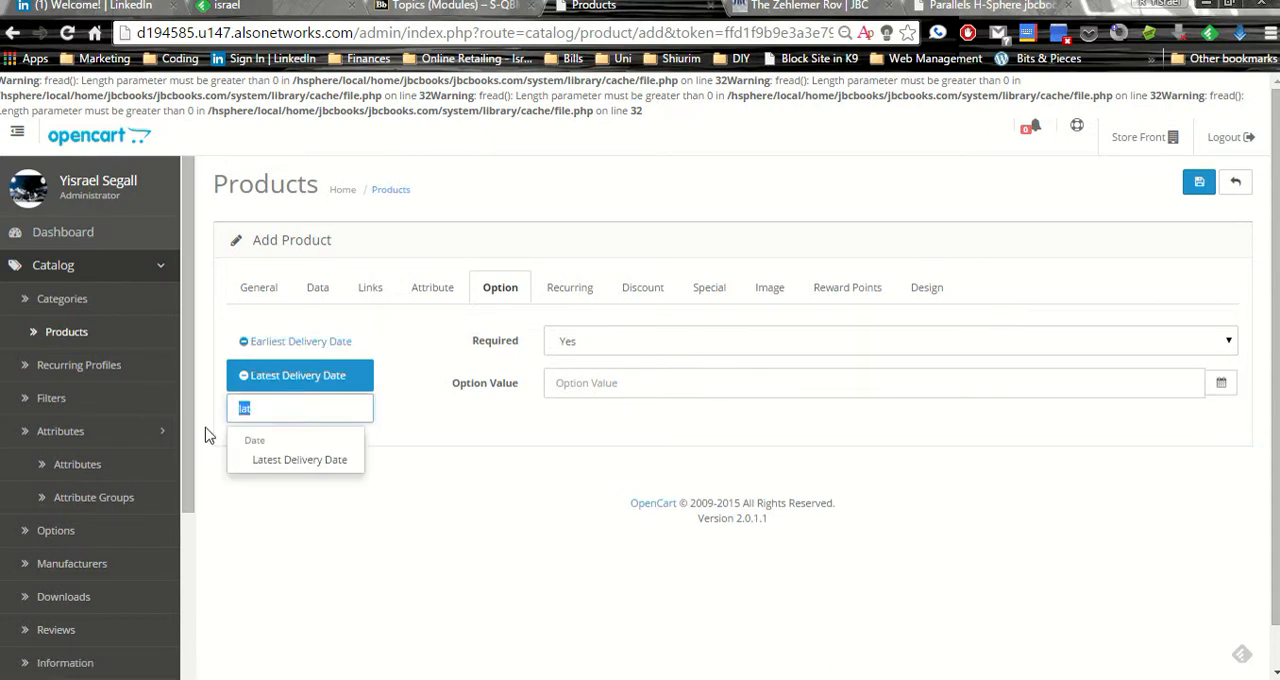
text(Pref)
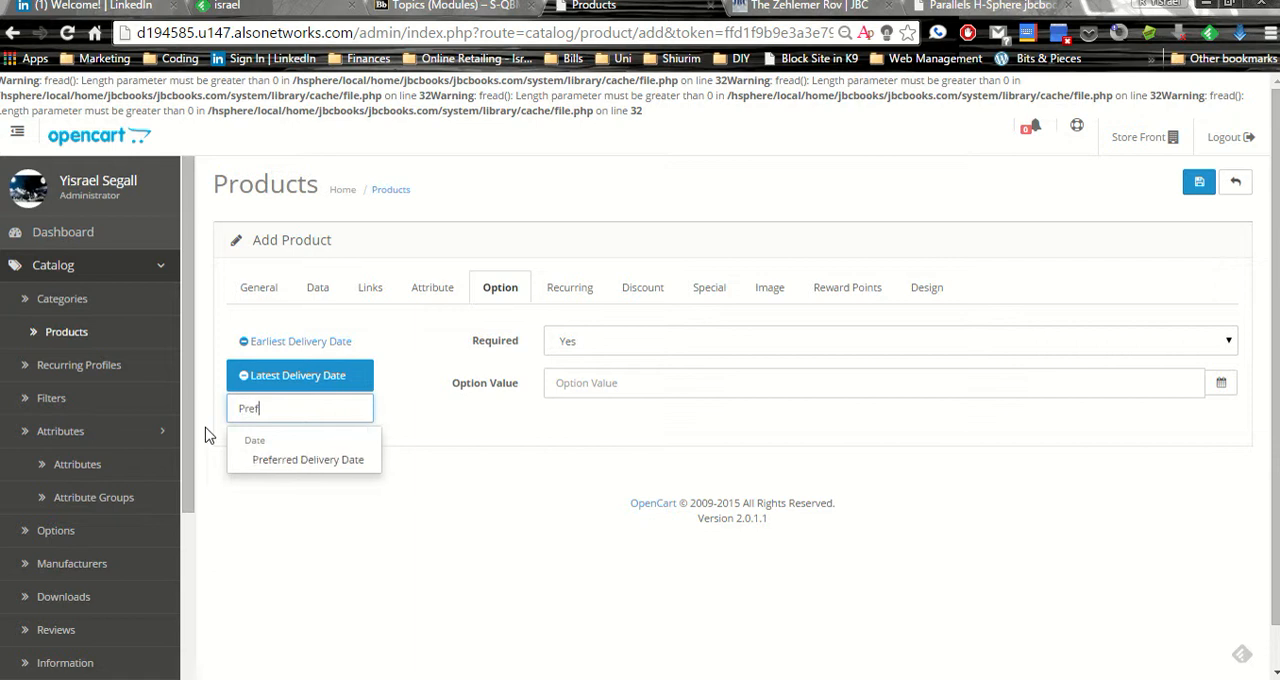
click(283, 462)
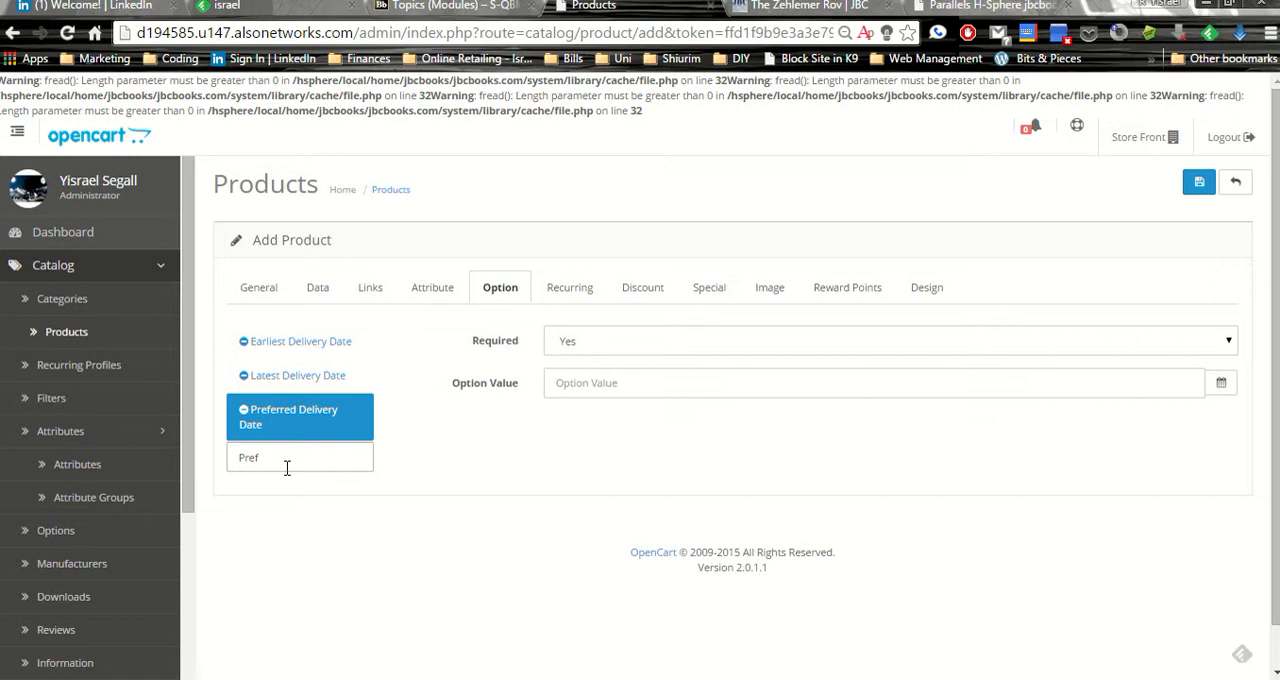
Look through the recurring and discount settings, and add a special price entry for the Default customer group with its other fields blank
click(558, 300)
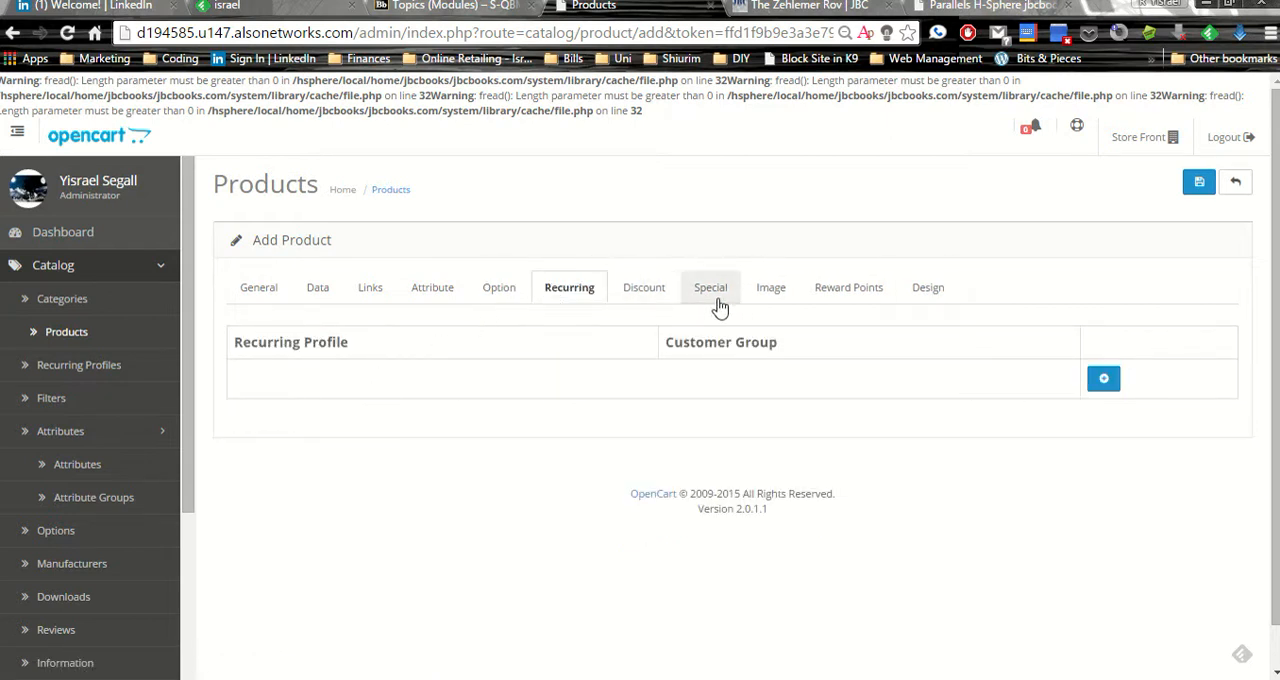
click(648, 289)
click(701, 291)
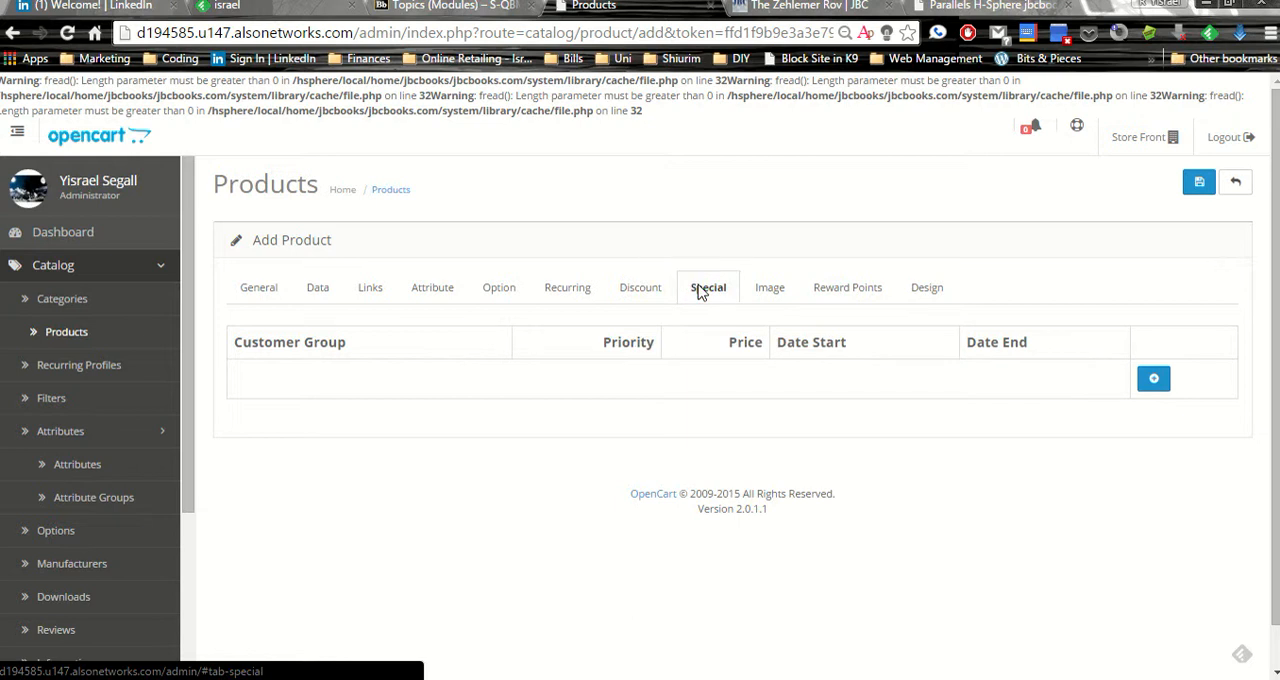
click(1155, 381)
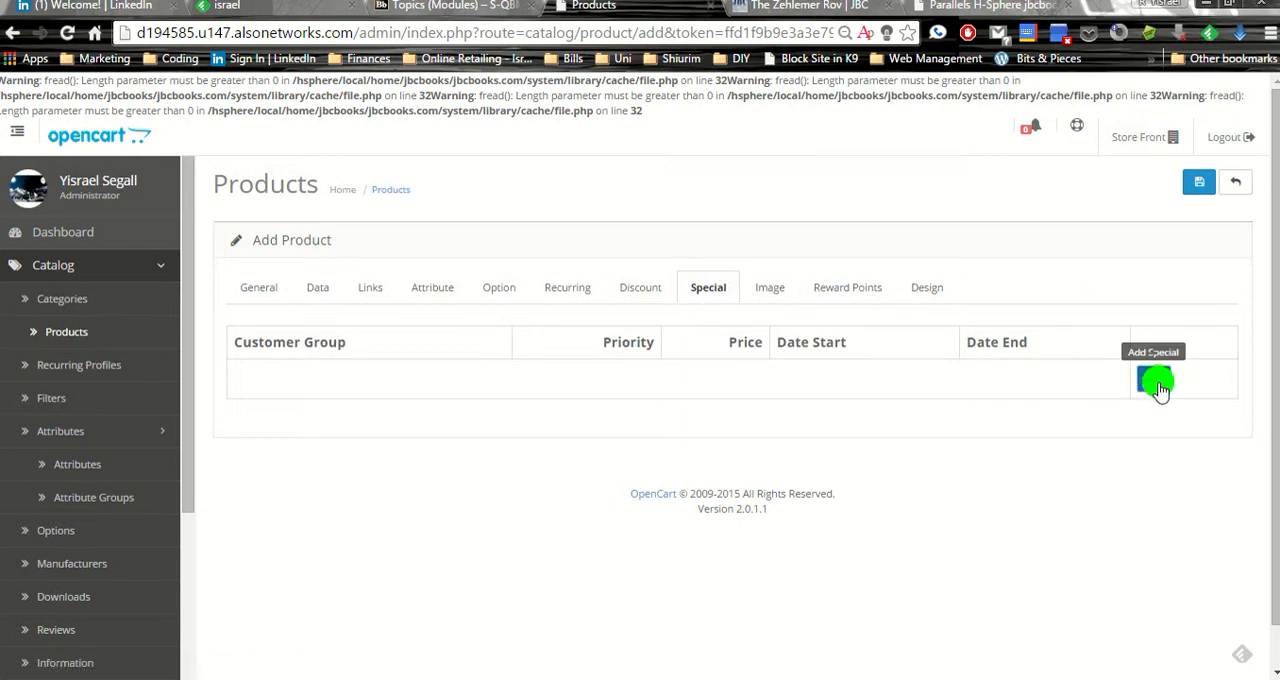
click(365, 385)
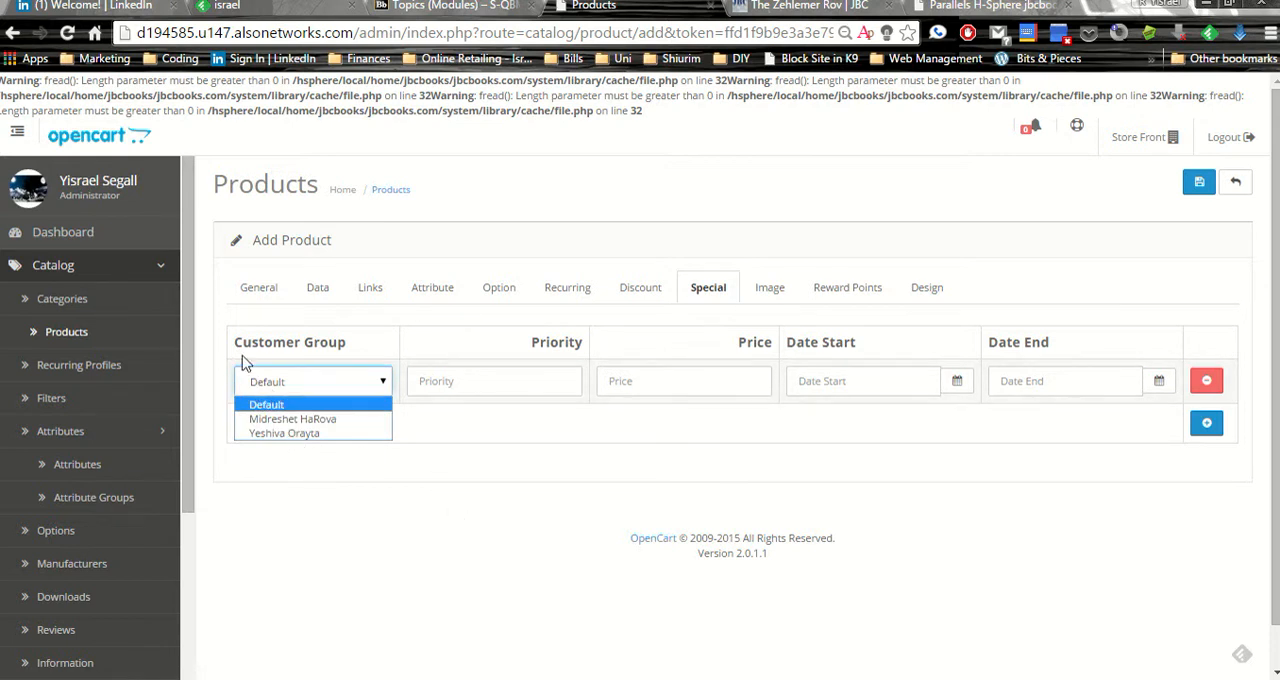
click(446, 384)
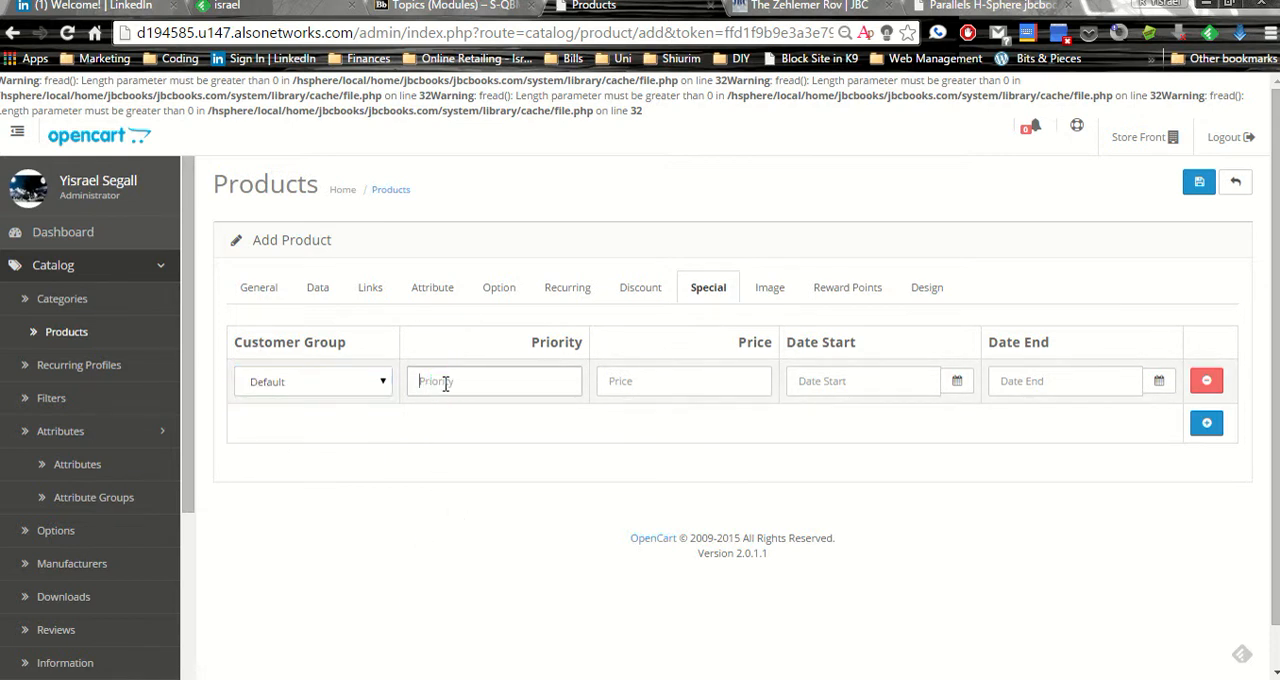
click(677, 384)
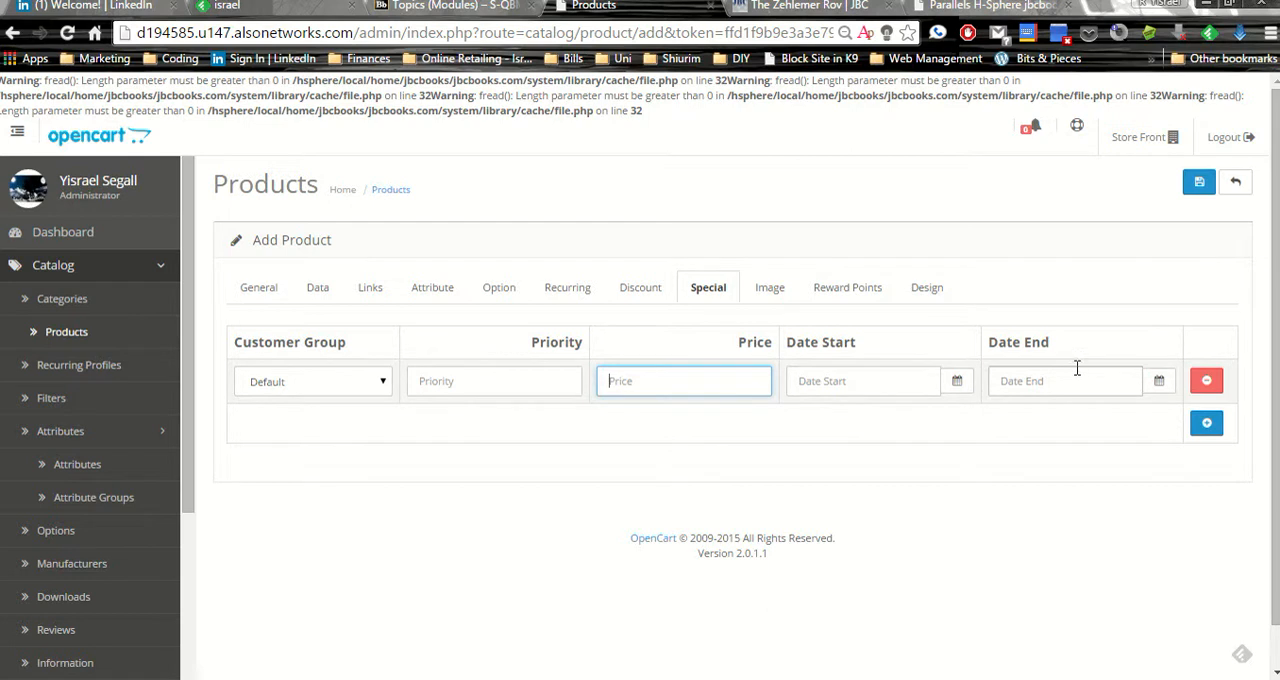
Add a discount entry for the Default customer group with its other fields blank, and view the product's additional image settings
click(630, 293)
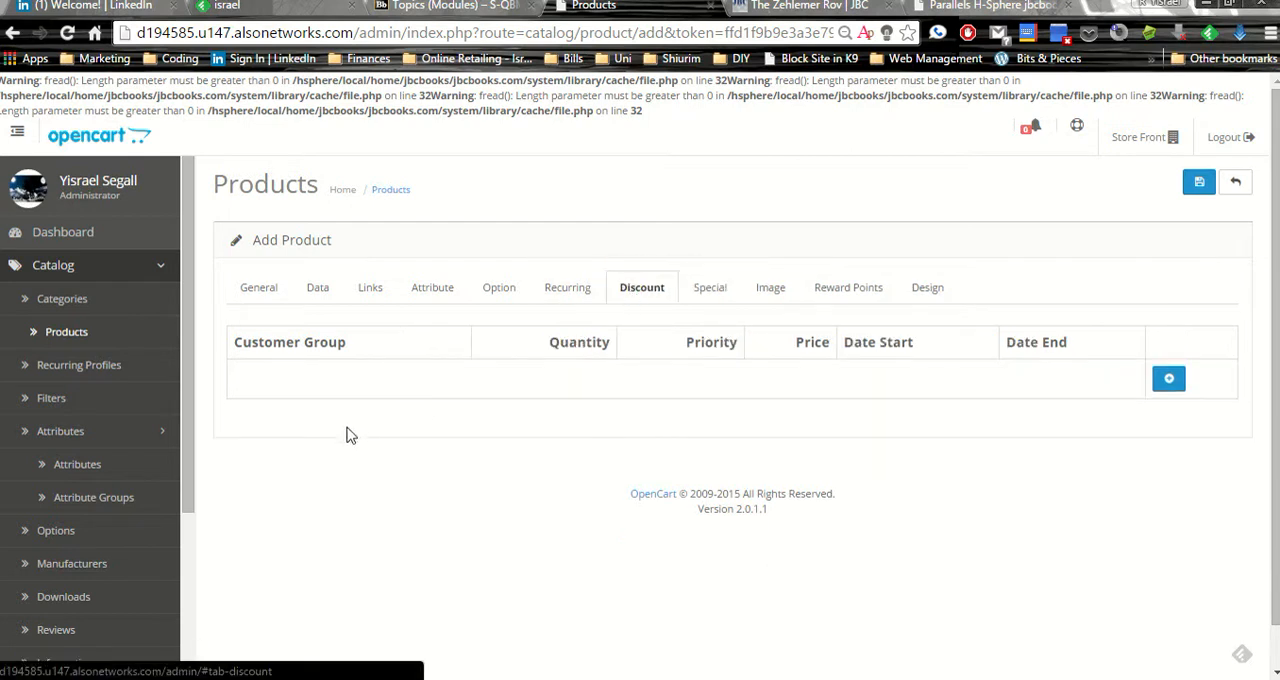
click(1167, 379)
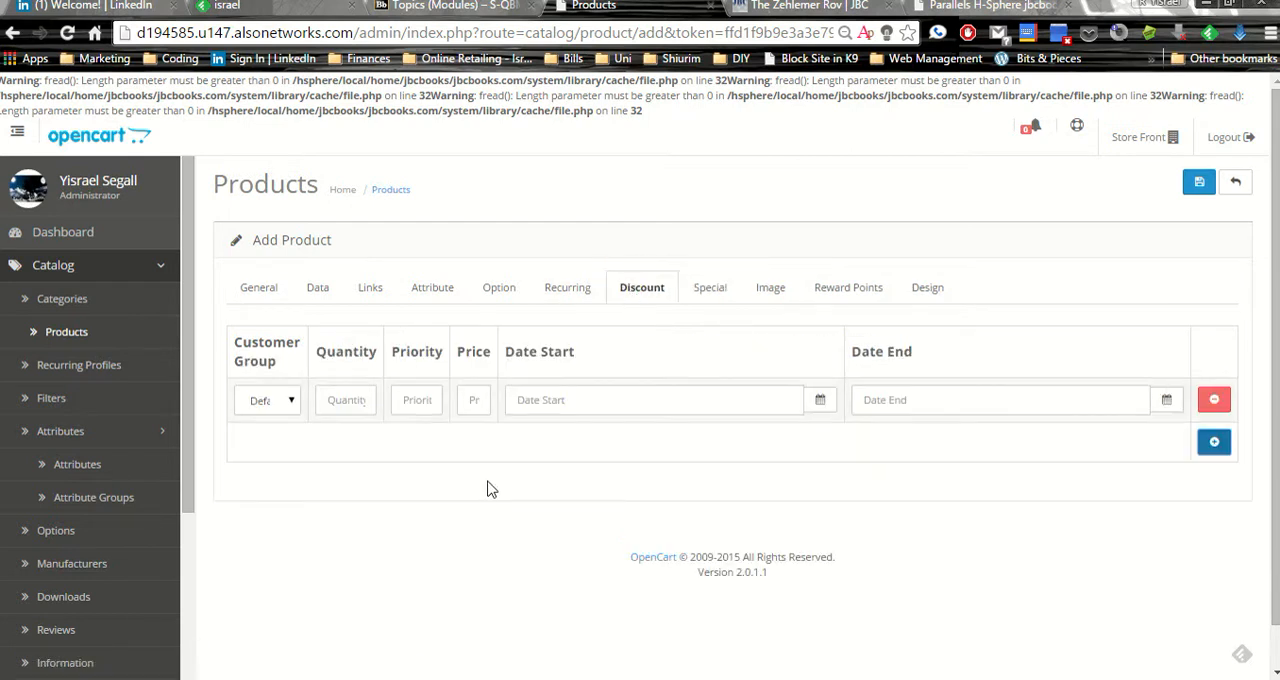
click(468, 398)
click(338, 400)
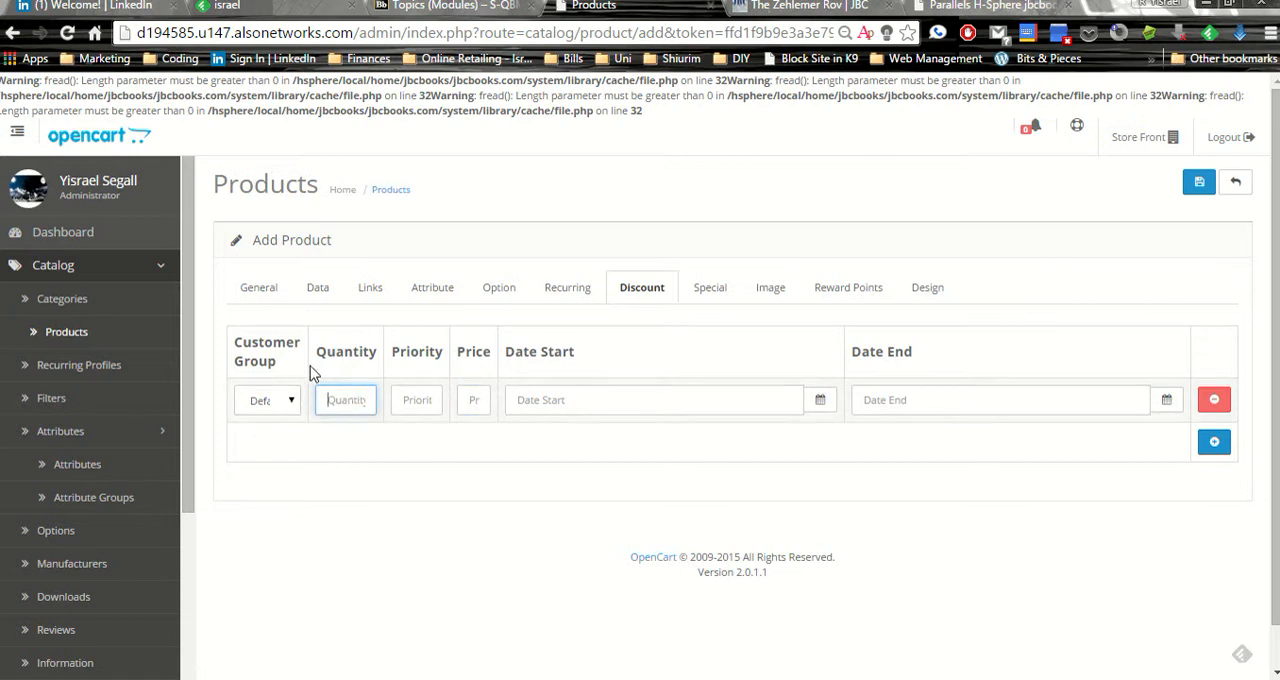
click(291, 402)
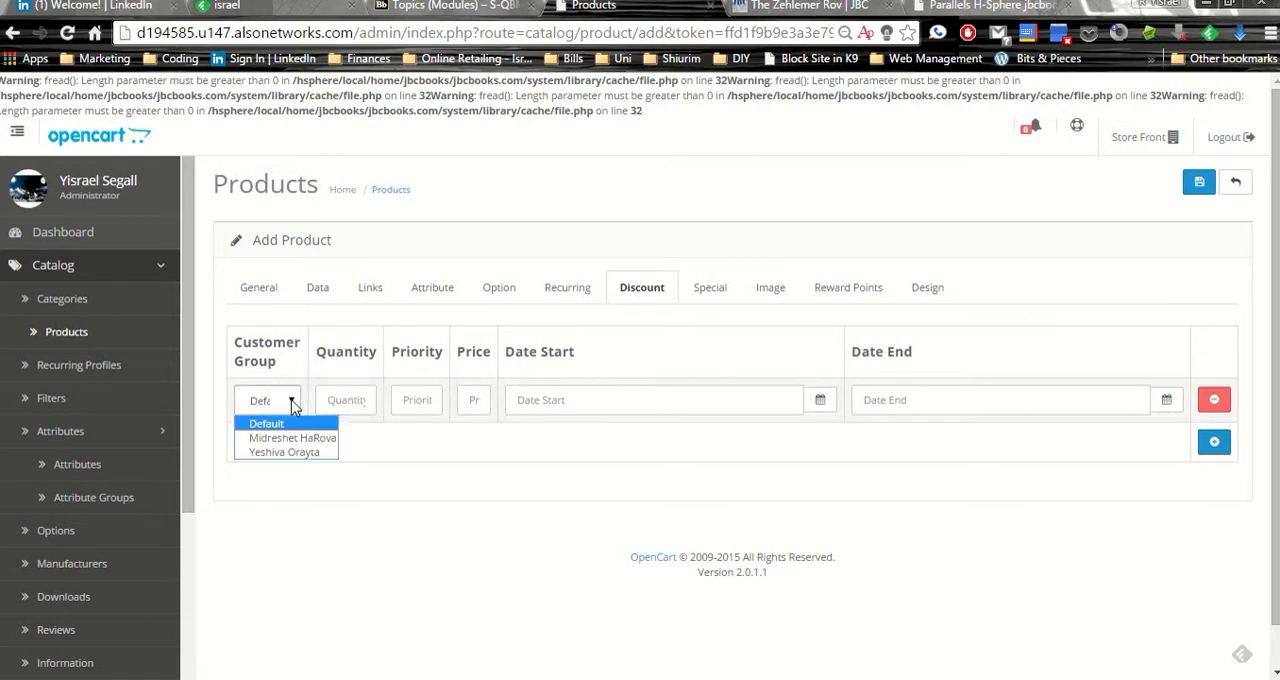
click(713, 288)
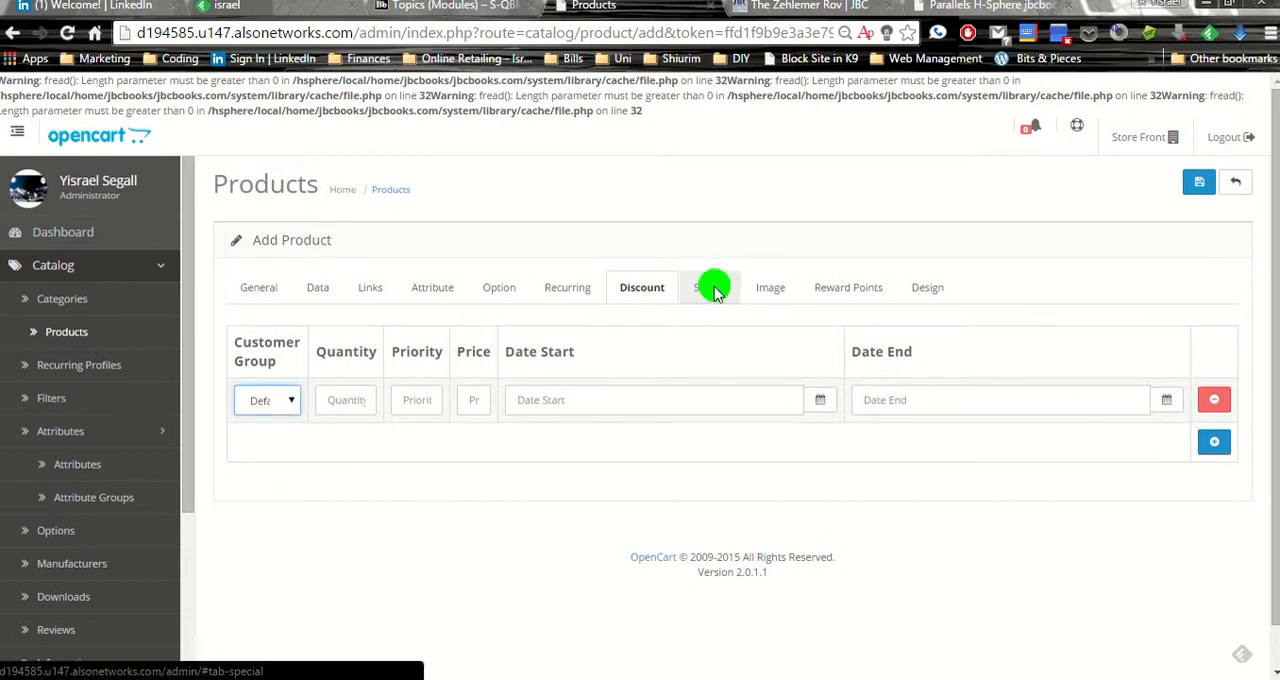
click(767, 292)
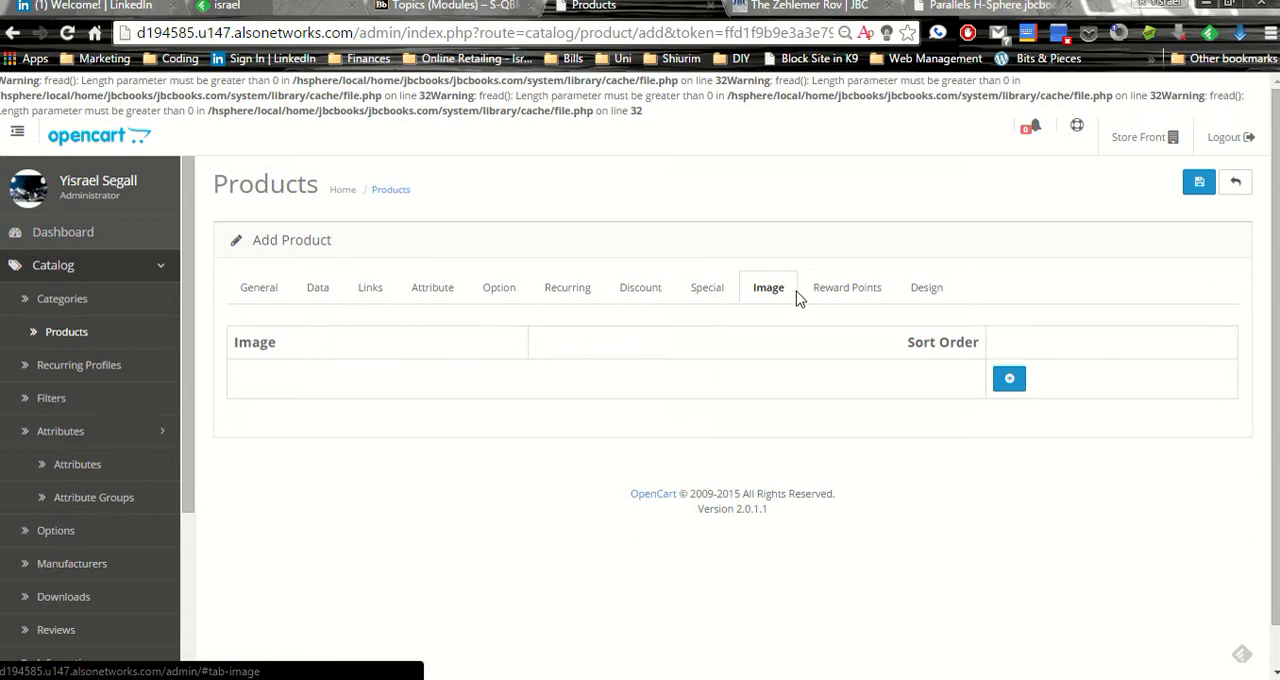
Add a Volumes attribute to the product with the text 16, and return to the additional image settings
click(434, 292)
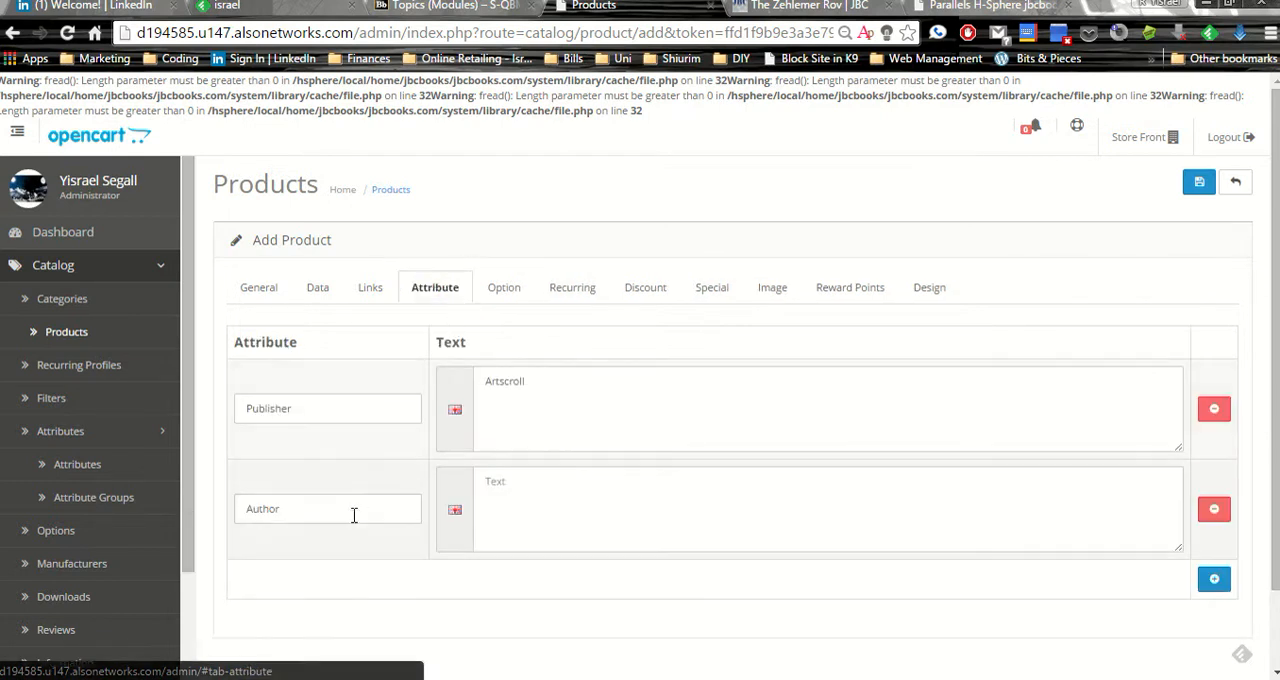
click(1214, 578)
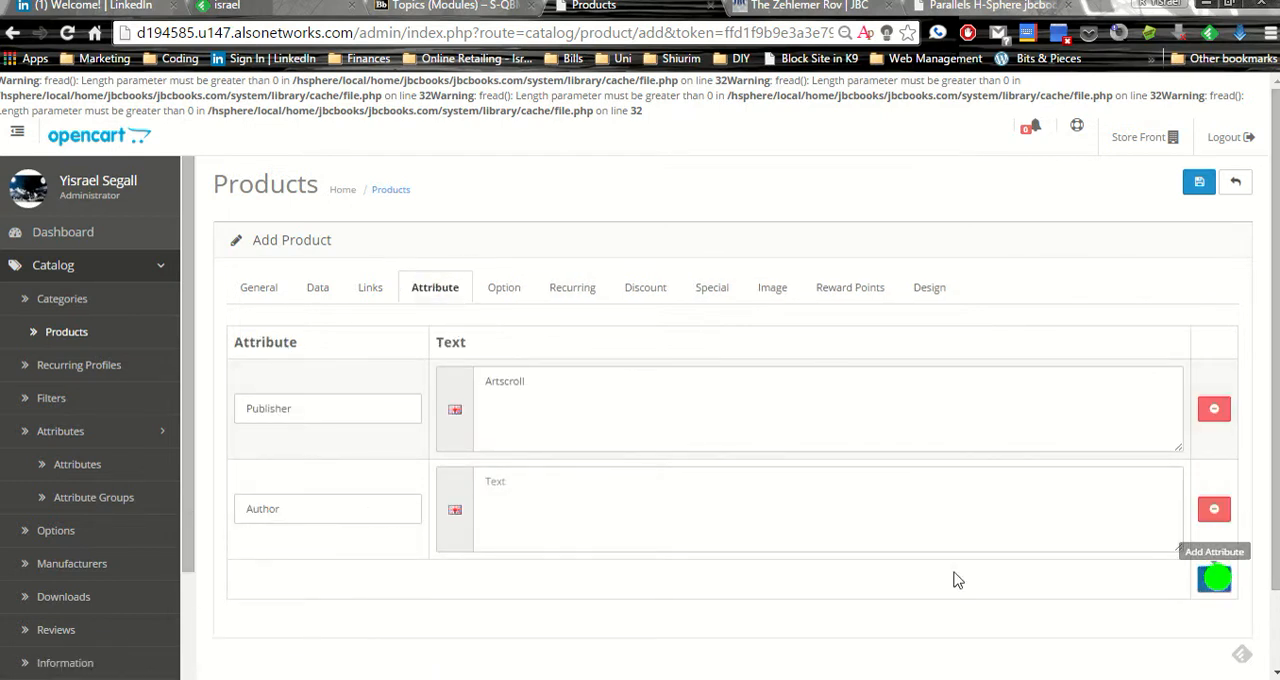
click(307, 604)
text(vol)
click(292, 666)
click(535, 622)
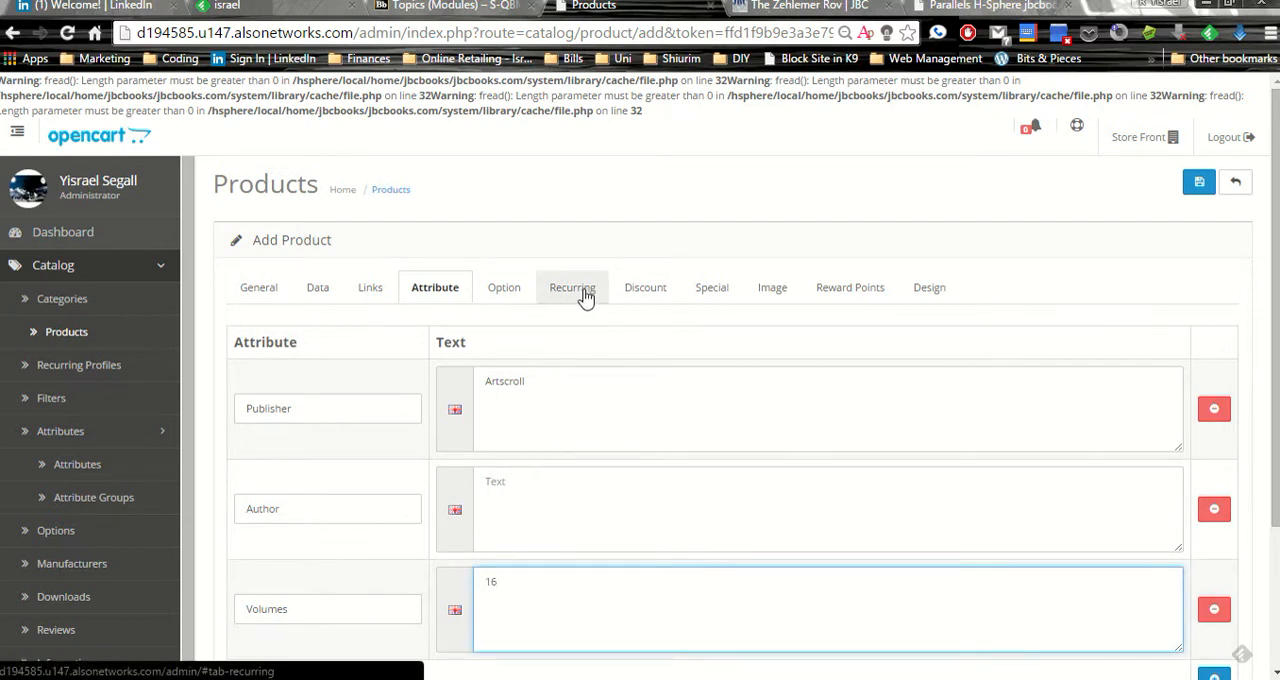
click(769, 302)
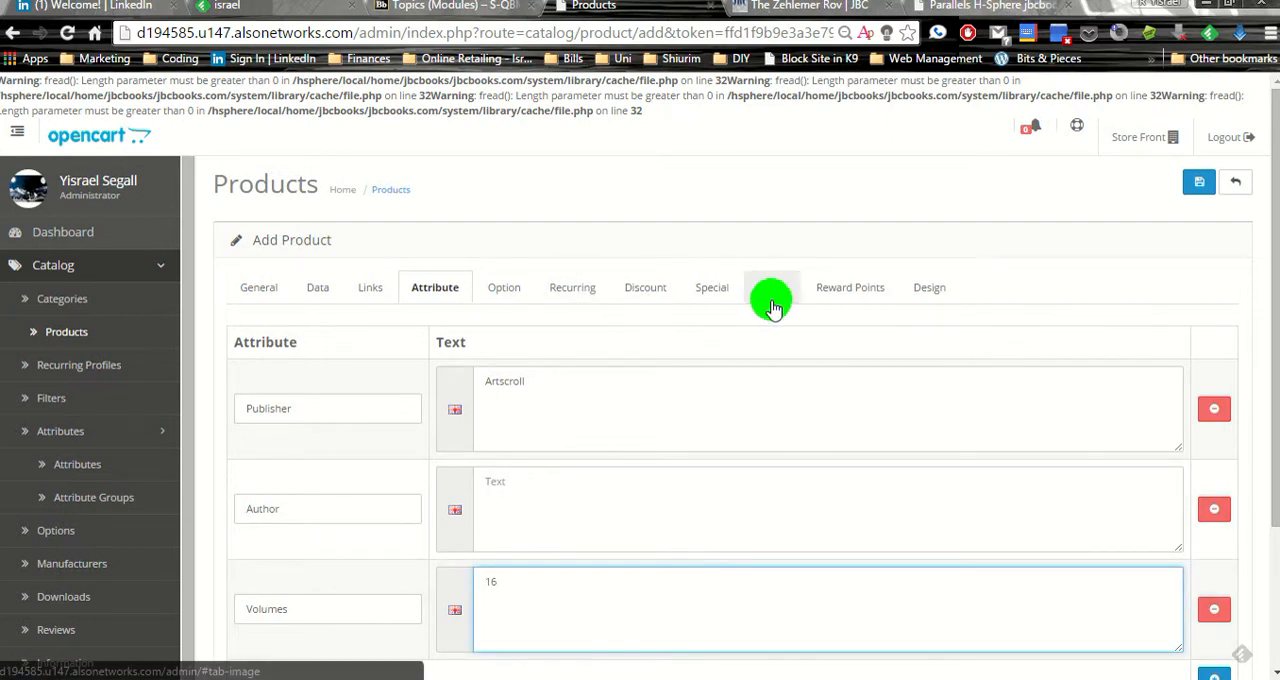